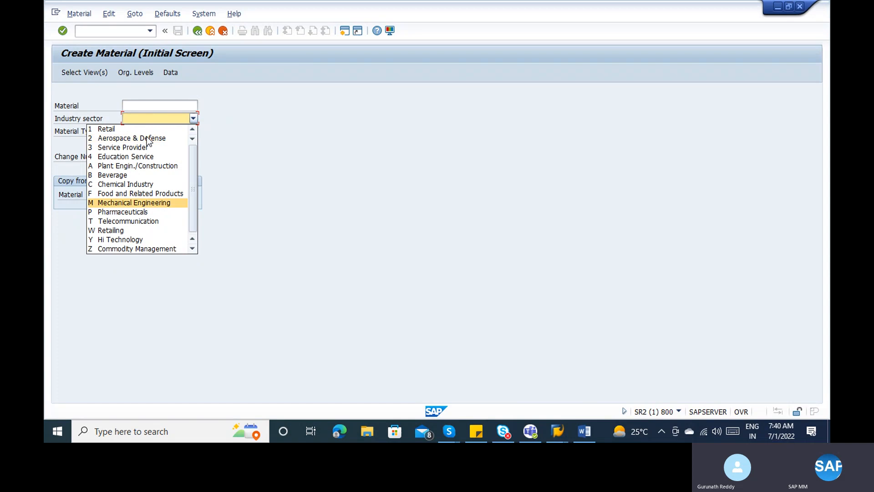
# - Start creating raw material 9UUAHS (type ROH) in the Mechanical Engineering industry sector
pyautogui.press('Return')
pyautogui.click(157, 103)
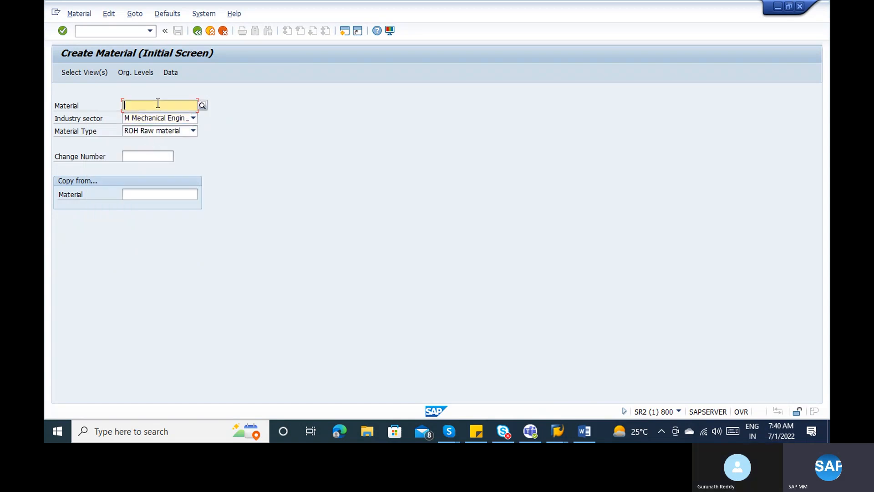
pyautogui.press('Return')
pyautogui.click(150, 102)
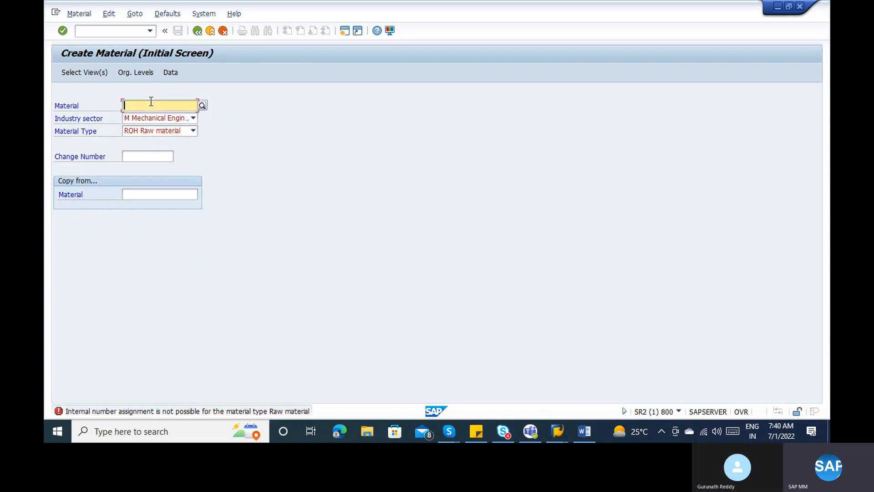
pyautogui.write('9uuahs')
pyautogui.press('Return')
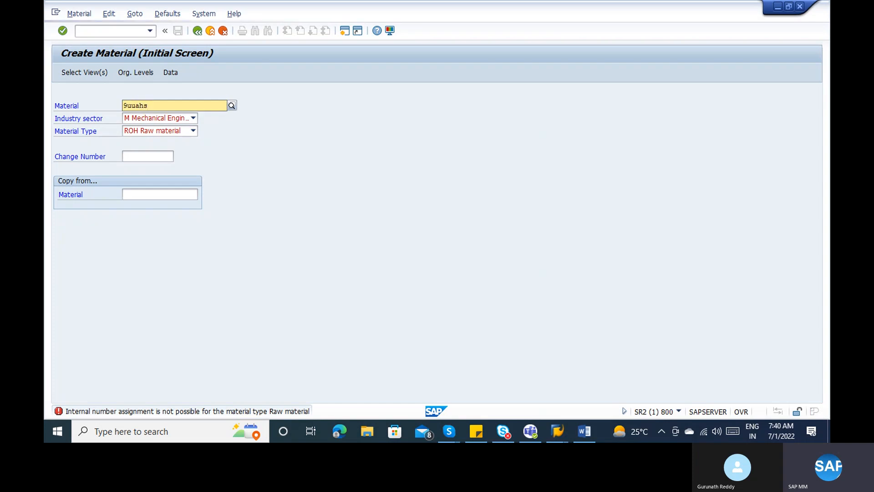
# - Select the Accounting 1 view and plant 1000 for material 9UUAHS
pyautogui.click(88, 77)
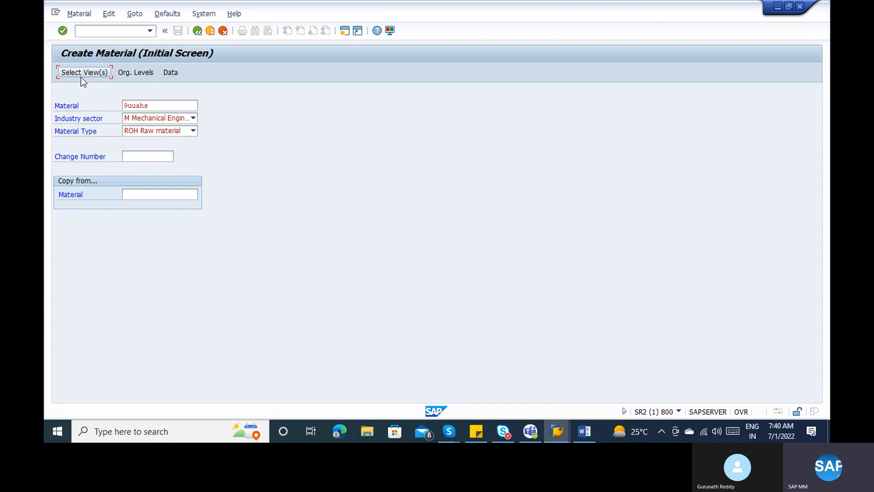
pyautogui.click(80, 78)
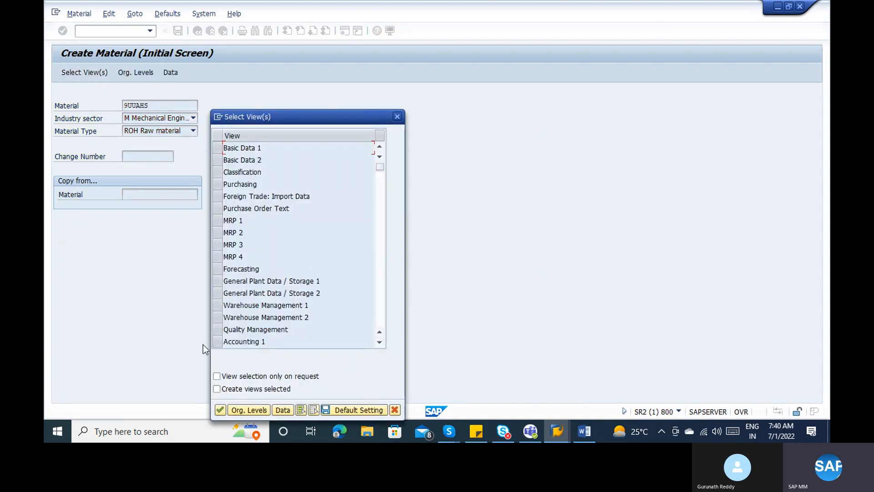
pyautogui.click(216, 343)
pyautogui.press('Return')
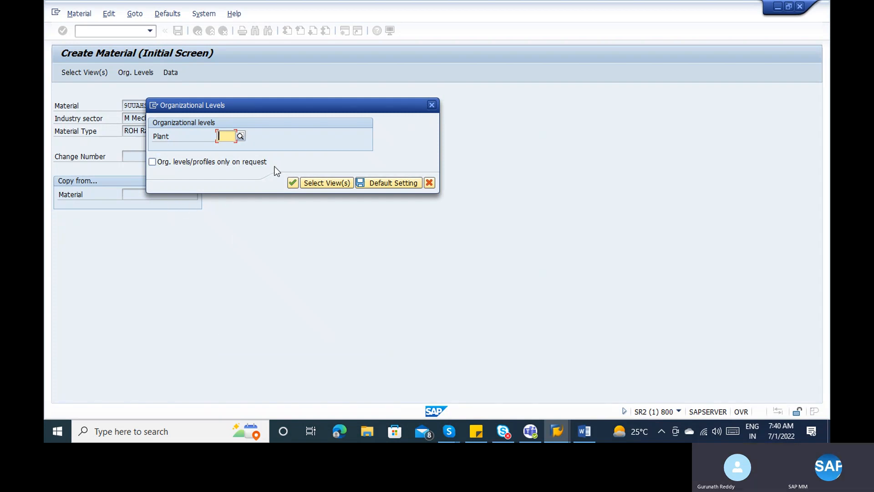
pyautogui.click(246, 135)
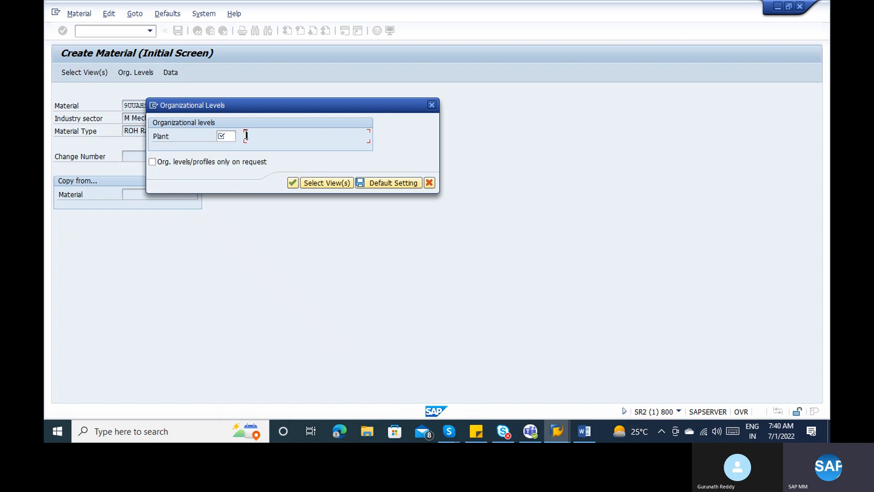
pyautogui.click(226, 135)
pyautogui.write('1')
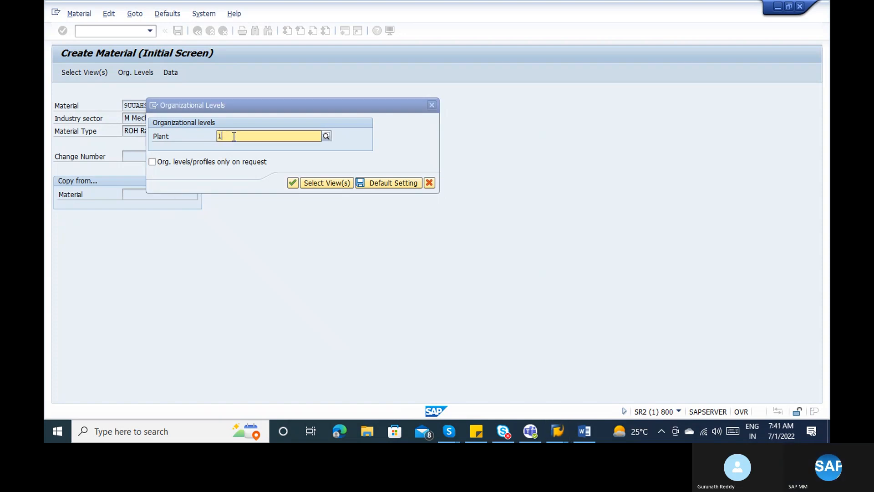
pyautogui.write('000')
pyautogui.press('Return')
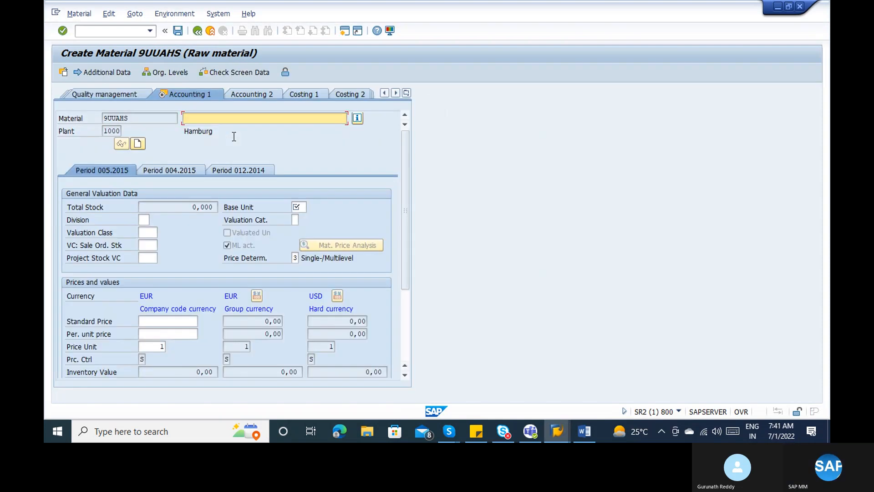
# - List the available valuation classes, then open SAP Easy Access in a new session
pyautogui.click(151, 231)
pyautogui.click(163, 229)
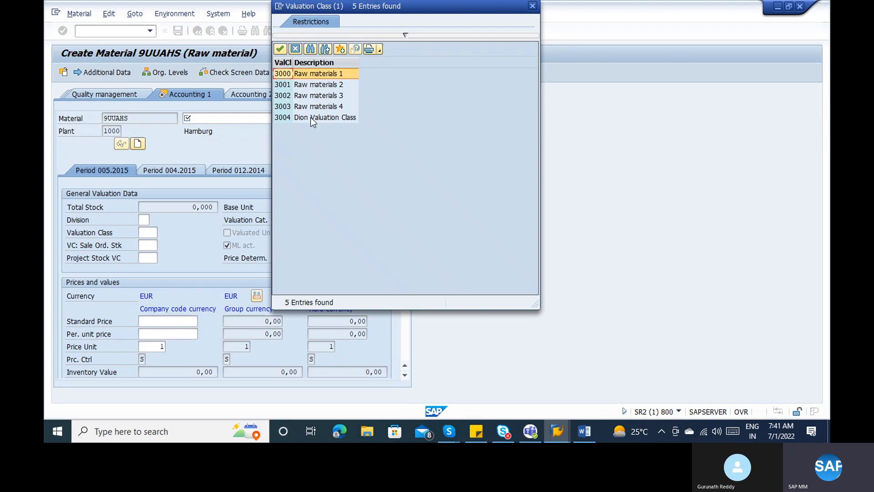
pyautogui.click(615, 176)
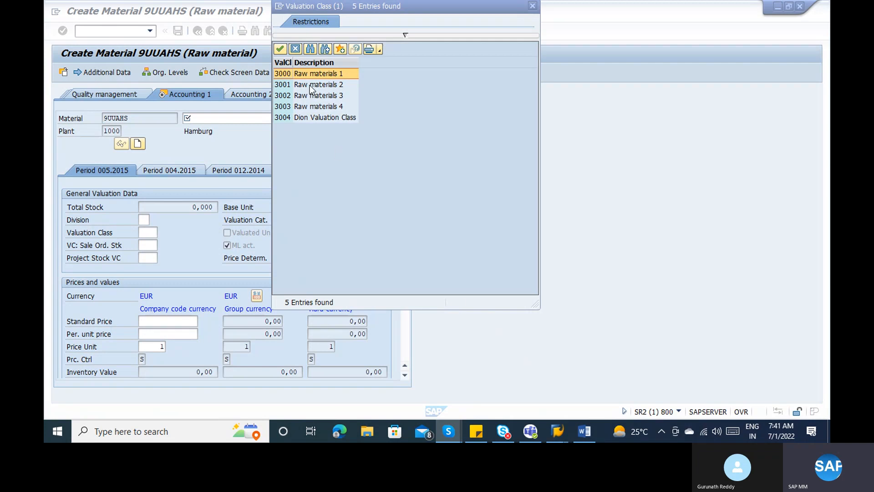
pyautogui.click(280, 10)
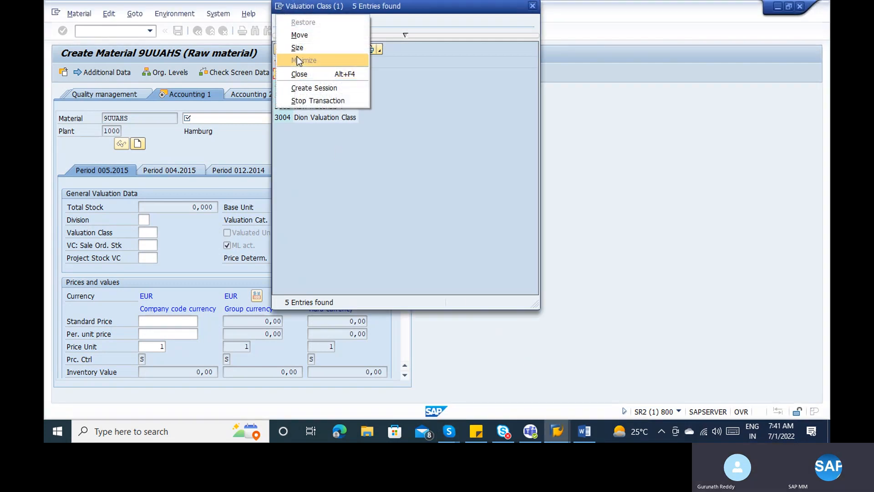
pyautogui.click(306, 88)
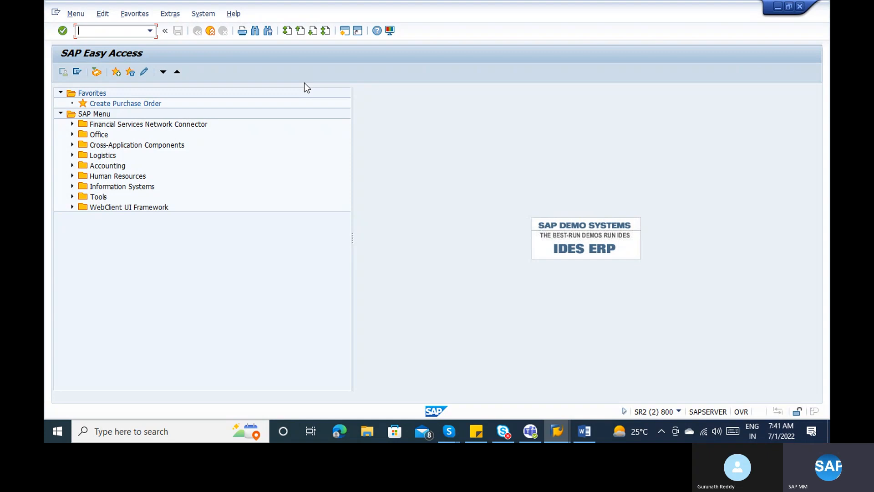
# - Highlight the 'Valuation class' line yellow in the Word notes and return to SAP
pyautogui.click(584, 431)
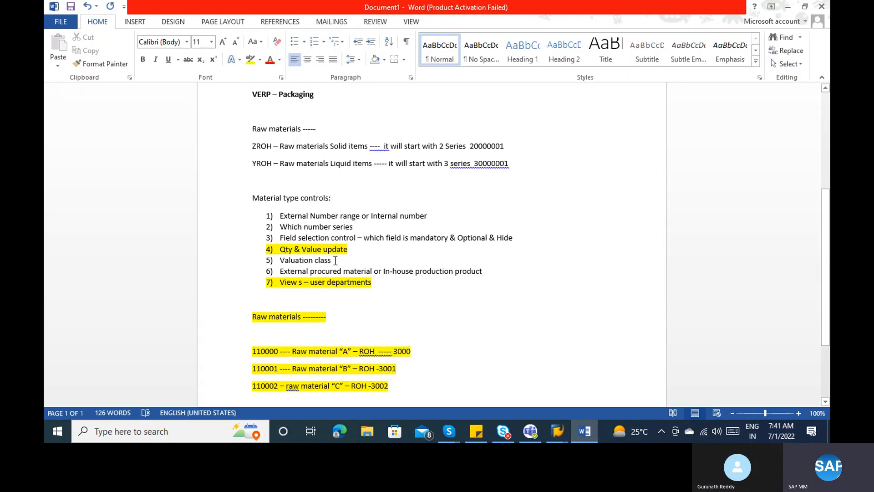
pyautogui.moveTo(335, 260); pyautogui.dragTo(296, 263)
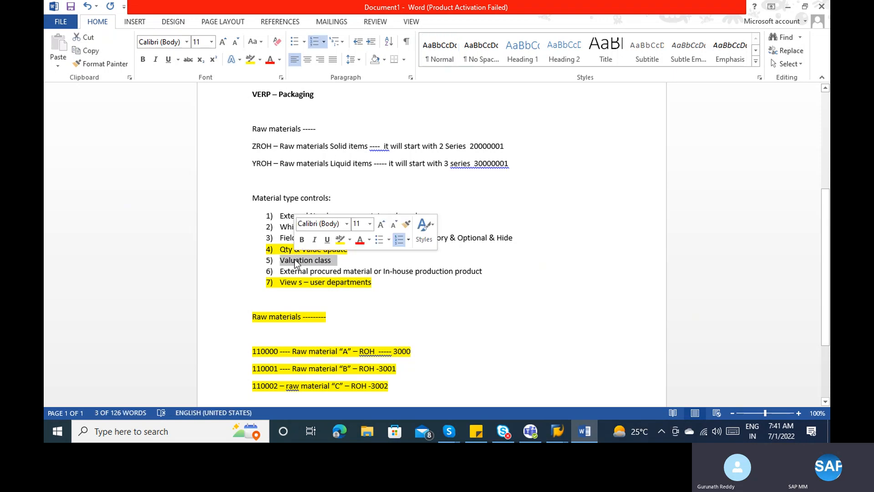
pyautogui.click(250, 60)
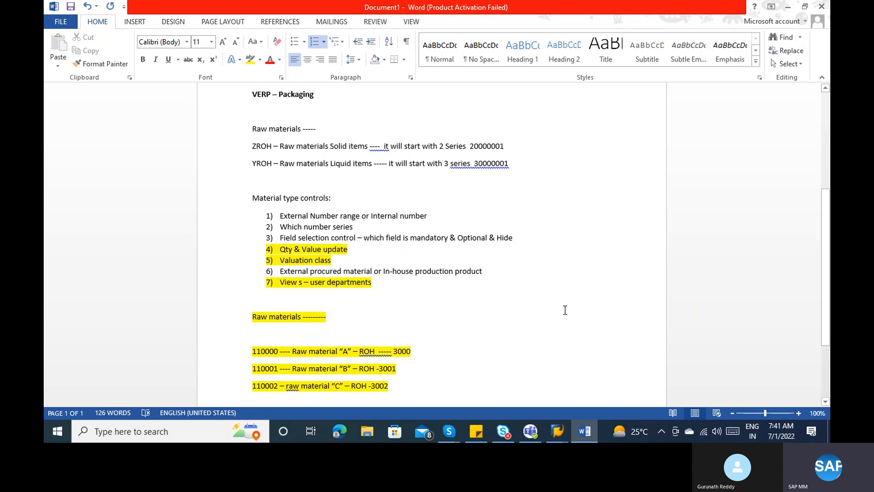
pyautogui.click(557, 431)
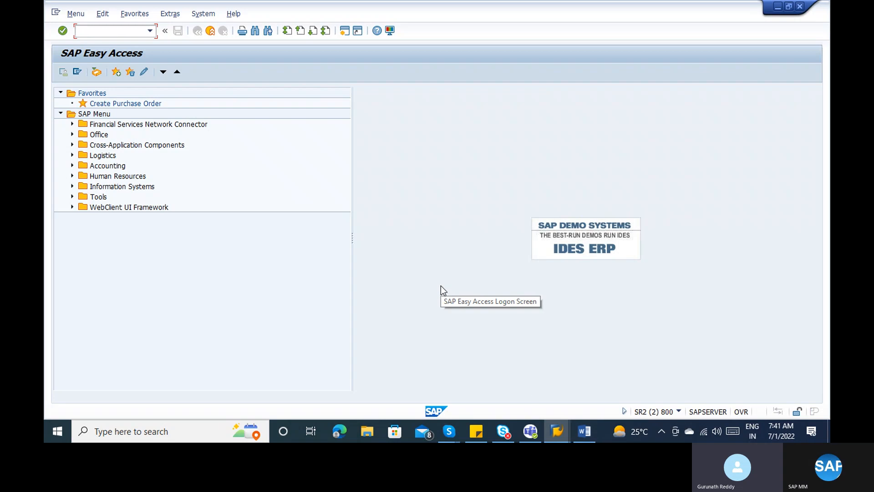
pyautogui.click(587, 432)
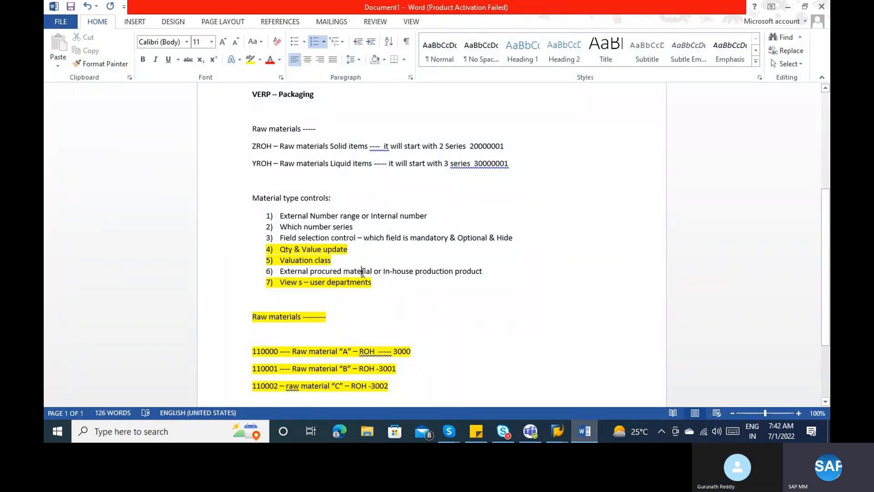
pyautogui.click(557, 431)
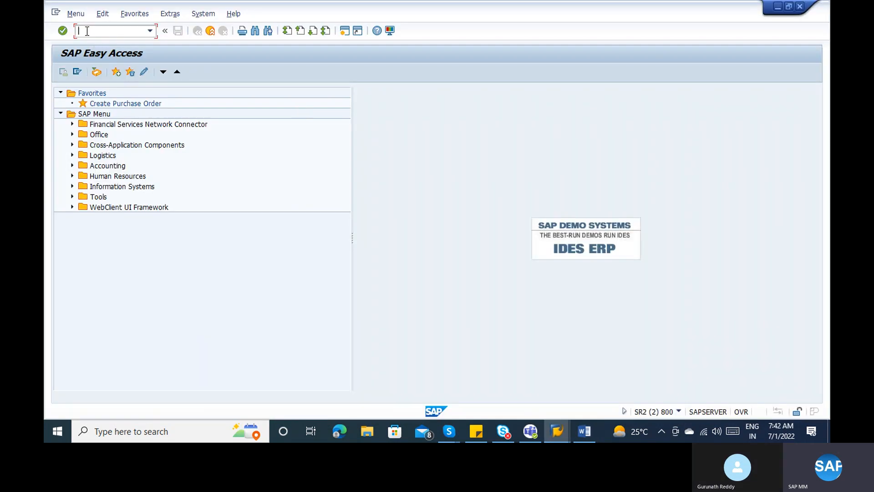
# - Run transaction OMS2 and position the material types list on ROH
pyautogui.write('pms')
pyautogui.press('BackSpace')
pyautogui.press('BackSpace')
pyautogui.press('BackSpace')
pyautogui.write('oms2')
pyautogui.press('Return')
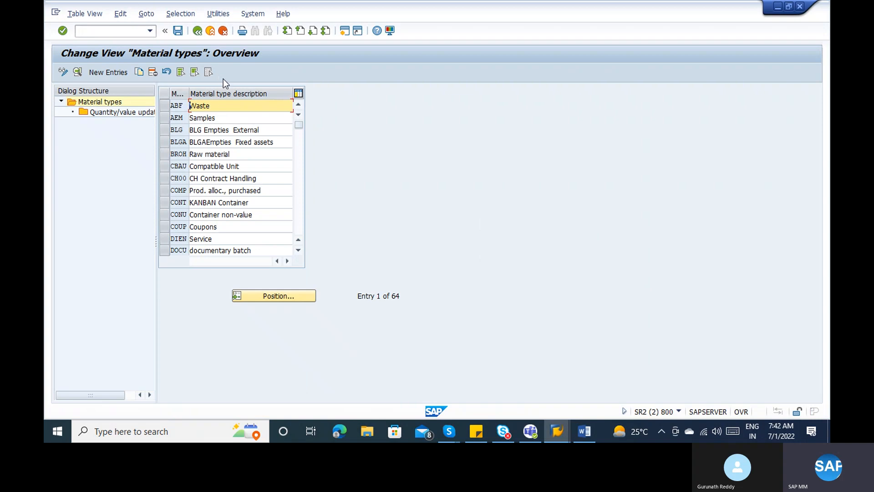
pyautogui.click(282, 300)
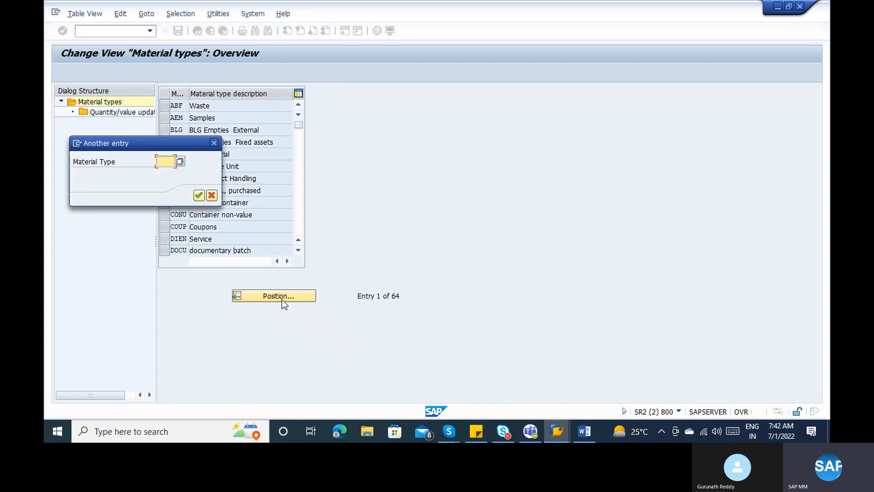
pyautogui.write('roh')
pyautogui.press('Return')
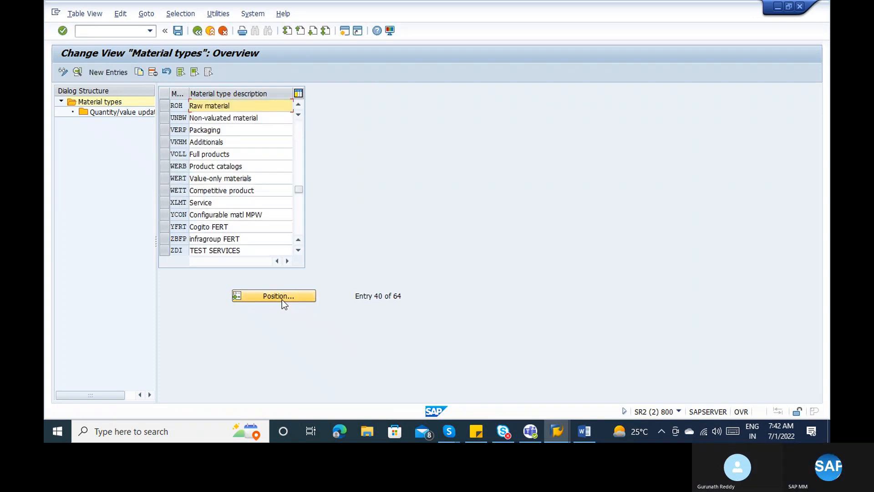
# - Open the ROH Raw material details and list the Ext. Purchase Orders values
pyautogui.doubleClick(211, 106)
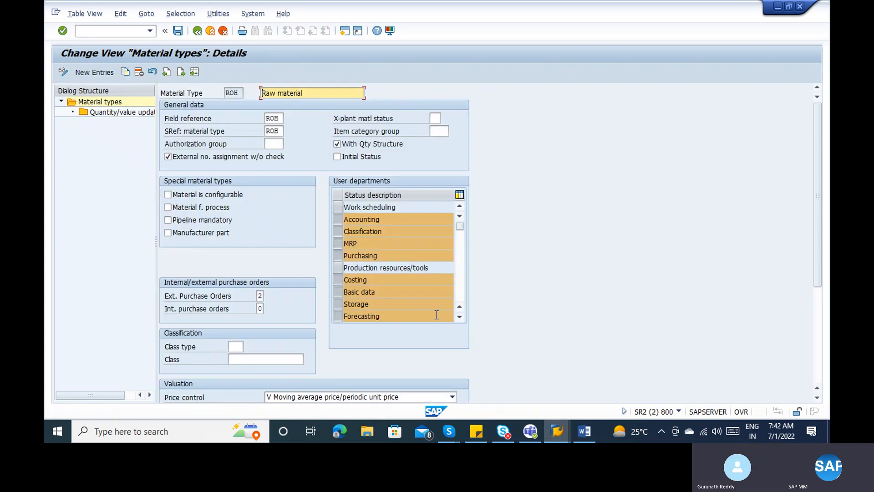
pyautogui.click(260, 296)
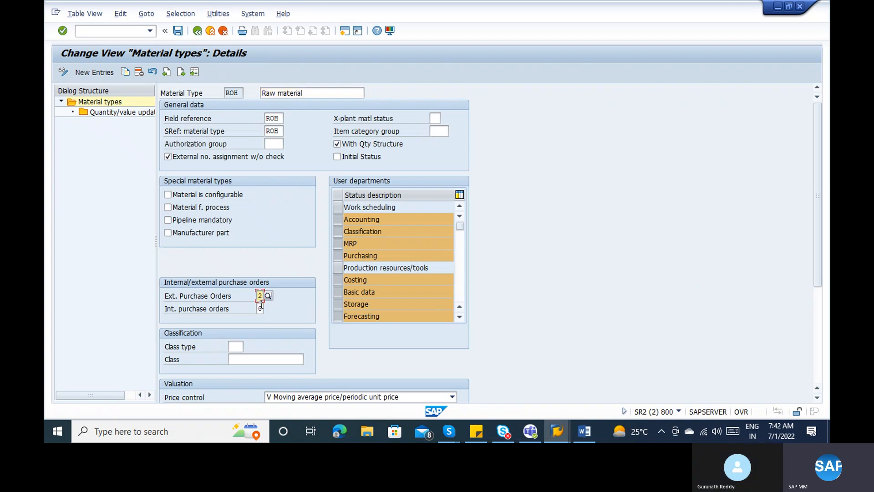
pyautogui.click(260, 308)
pyautogui.click(231, 297)
pyautogui.click(239, 313)
pyautogui.click(260, 296)
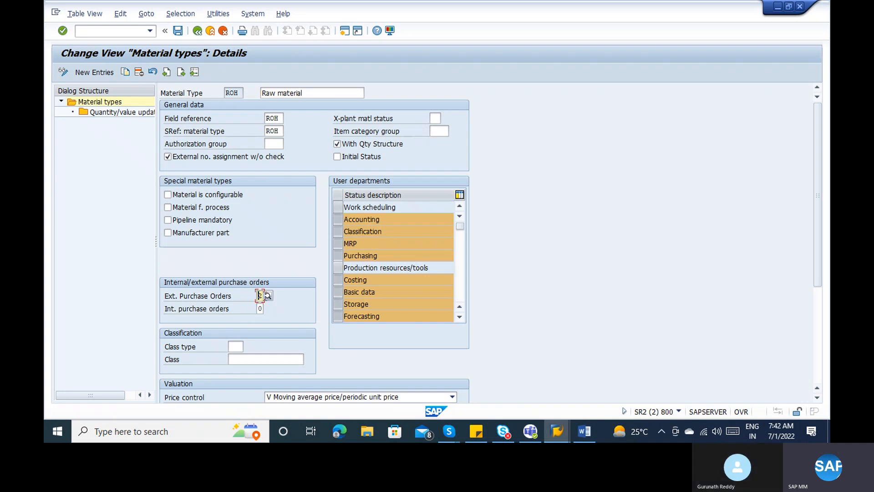
pyautogui.click(268, 296)
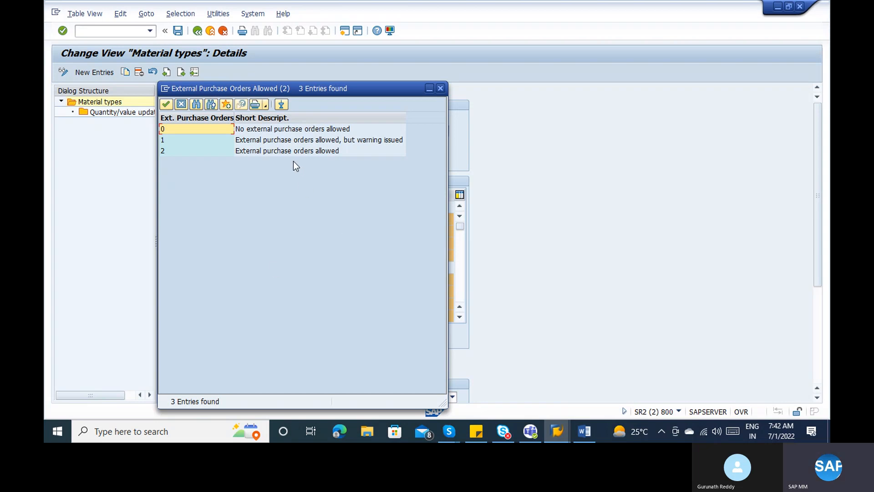
# - Compare the external purchase order options 0–2, then close the list leaving ROH at 2
pyautogui.click(280, 129)
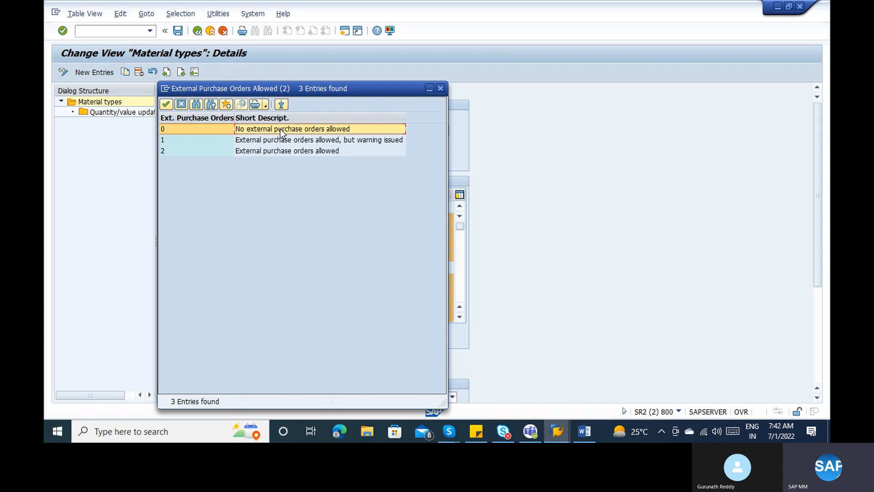
pyautogui.moveTo(322, 84); pyautogui.dragTo(473, 70)
pyautogui.click(425, 111)
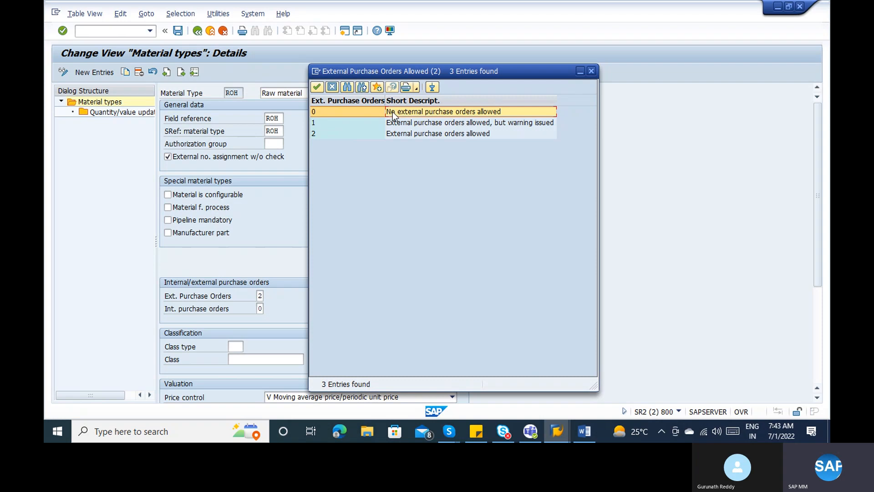
pyautogui.click(398, 137)
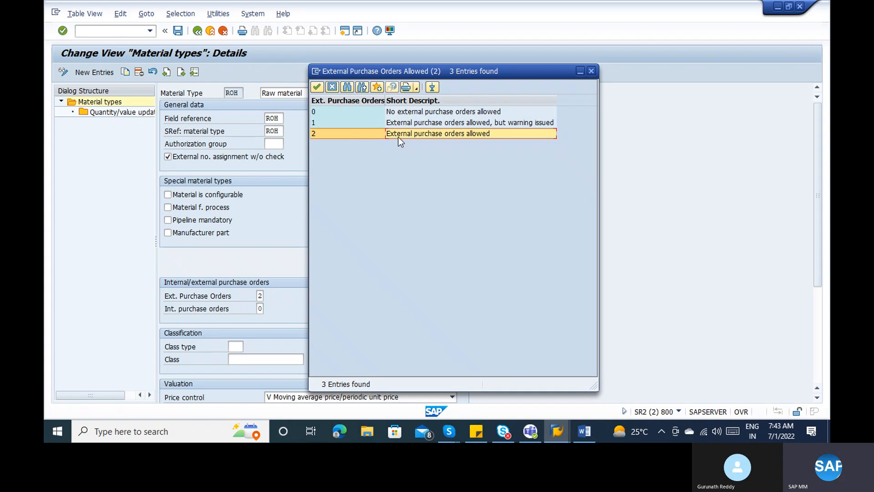
pyautogui.click(383, 112)
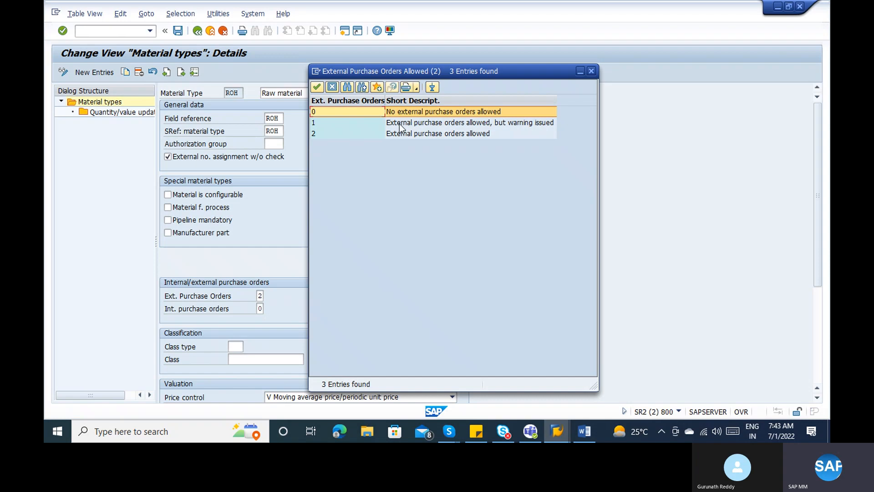
pyautogui.click(401, 124)
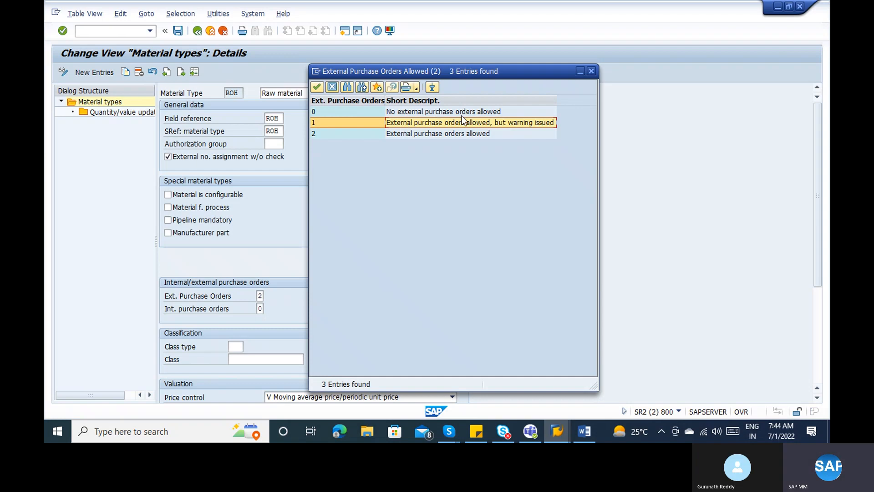
pyautogui.click(591, 71)
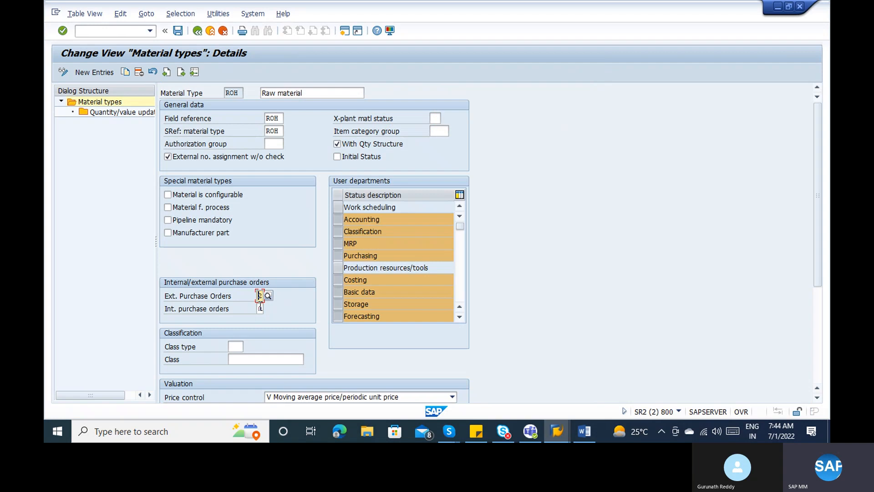
pyautogui.click(260, 308)
pyautogui.click(267, 308)
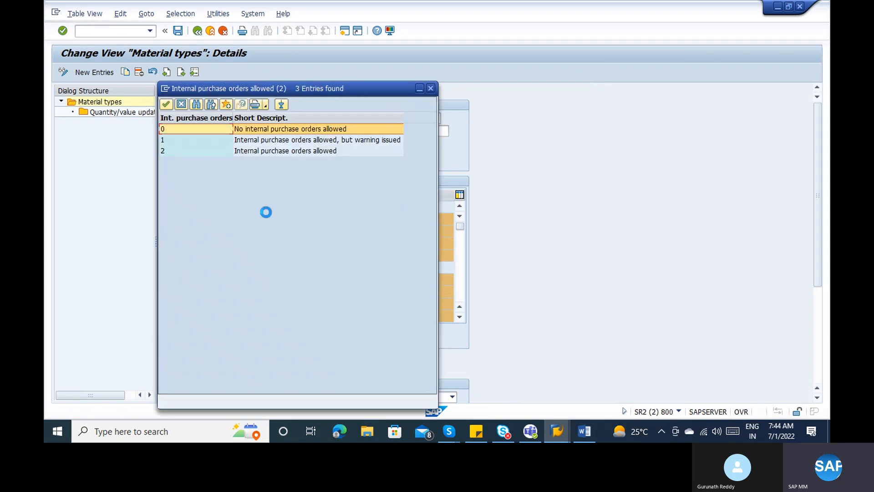
pyautogui.click(270, 129)
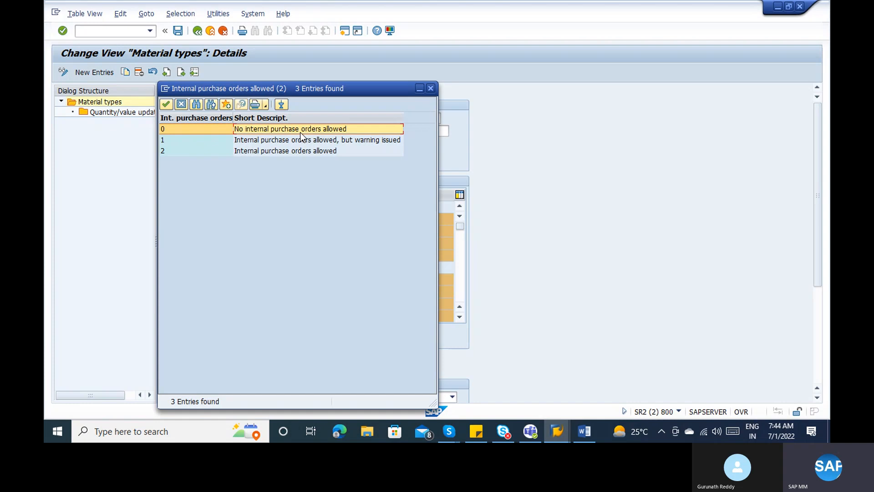
pyautogui.click(307, 149)
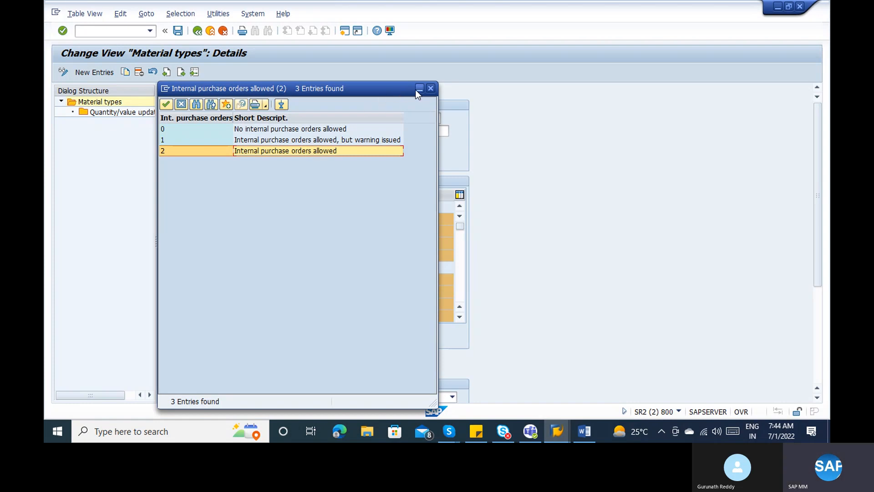
pyautogui.click(430, 88)
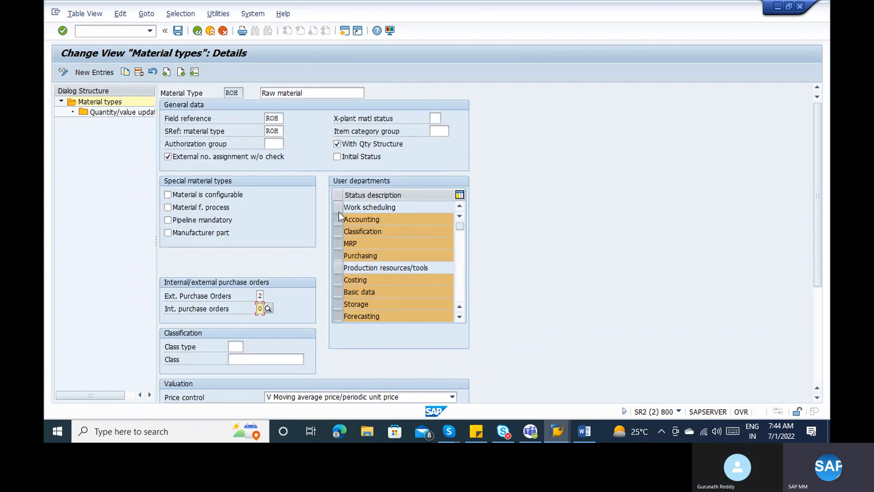
# - Highlight item 6, 'External procured material or In-house production product', yellow in Word
pyautogui.hotkey('alt', 'Tab')
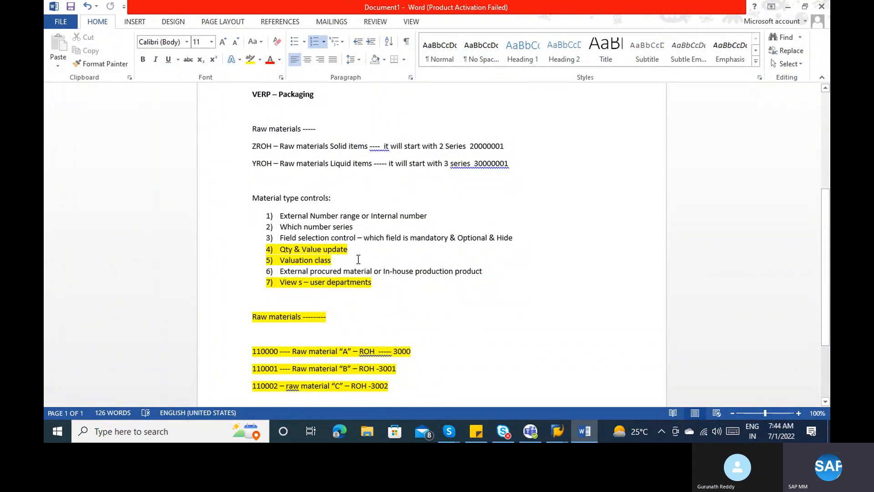
pyautogui.moveTo(487, 272); pyautogui.dragTo(279, 273)
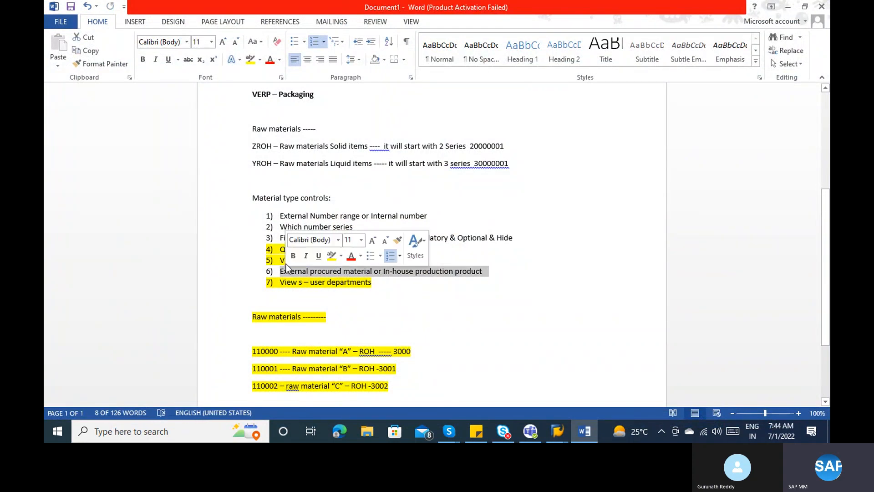
pyautogui.click(249, 63)
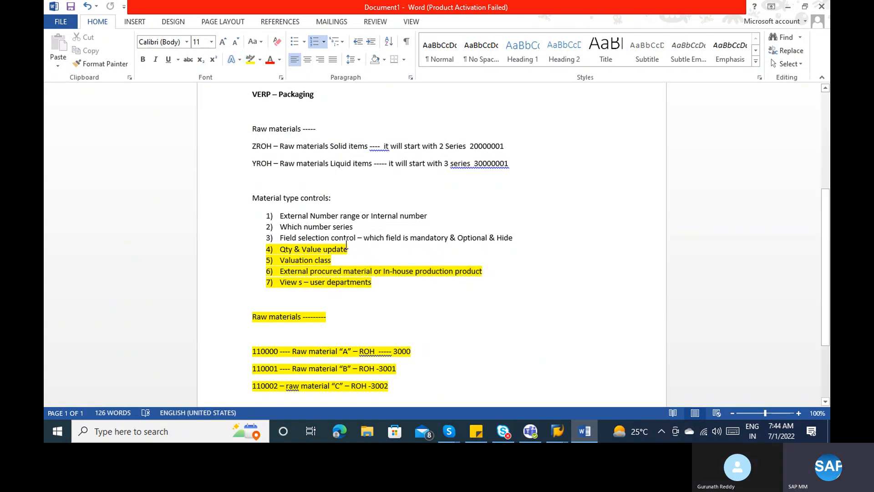
pyautogui.click(308, 220)
pyautogui.hotkey('alt', 'Tab')
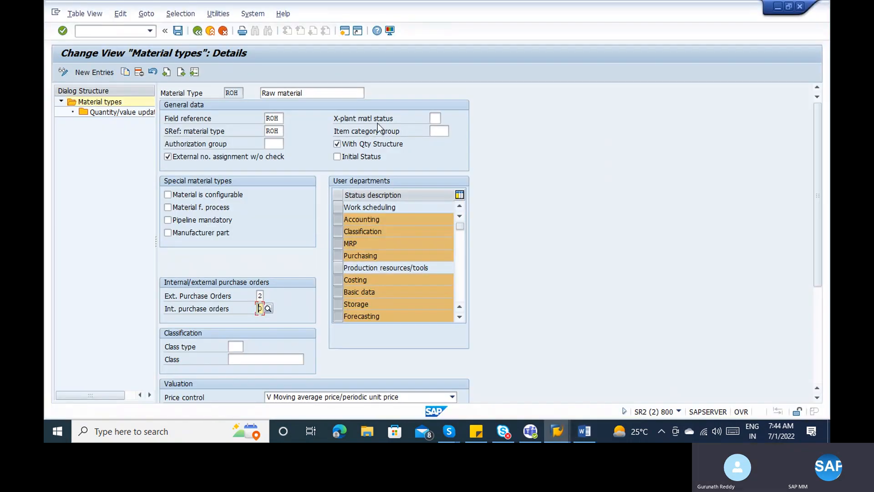
# - Scroll the ROH details to the Valuation section and view the Price control options
pyautogui.click(819, 299)
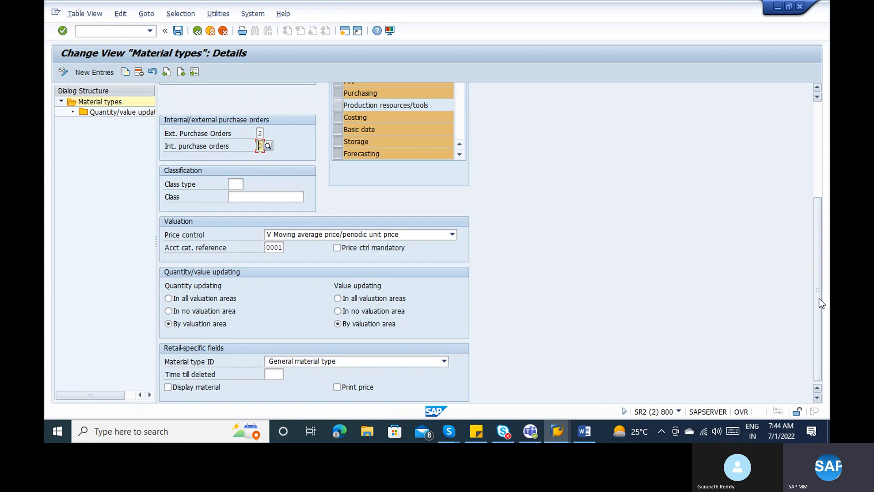
pyautogui.click(816, 175)
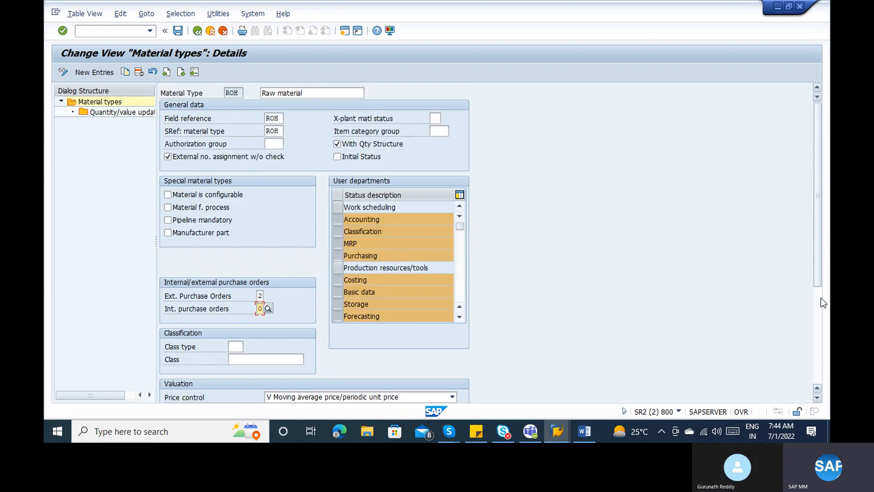
pyautogui.click(821, 299)
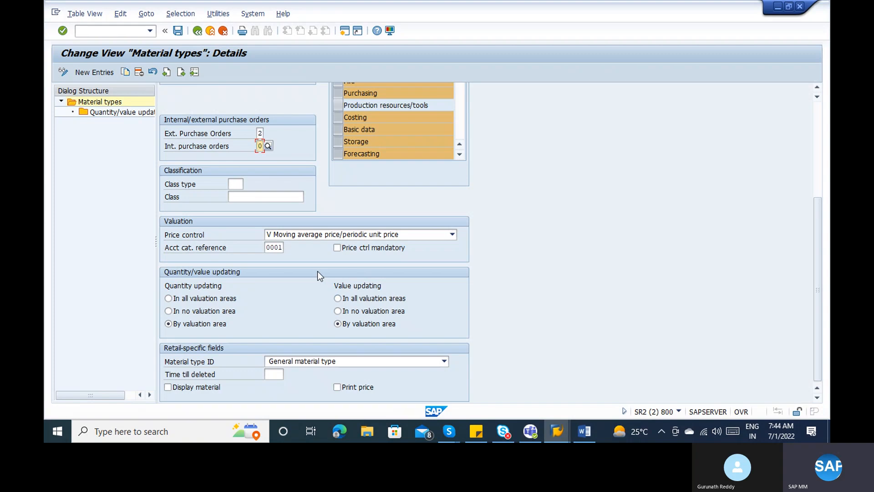
pyautogui.click(294, 234)
pyautogui.click(294, 235)
# - Add list item 8 in Word: 'Price Control = S ( Standard) or V ( Moving average )'
pyautogui.hotkey('alt', 'Tab')
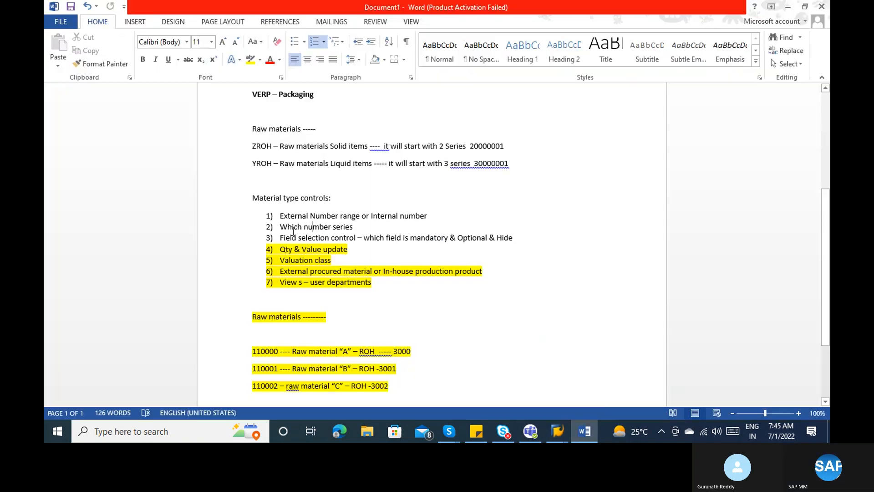
pyautogui.click(381, 284)
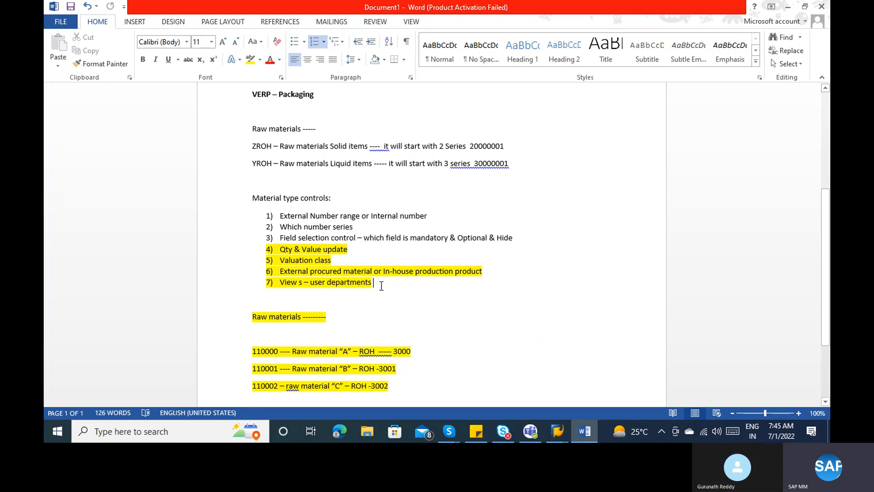
pyautogui.press('Return')
pyautogui.write('Price')
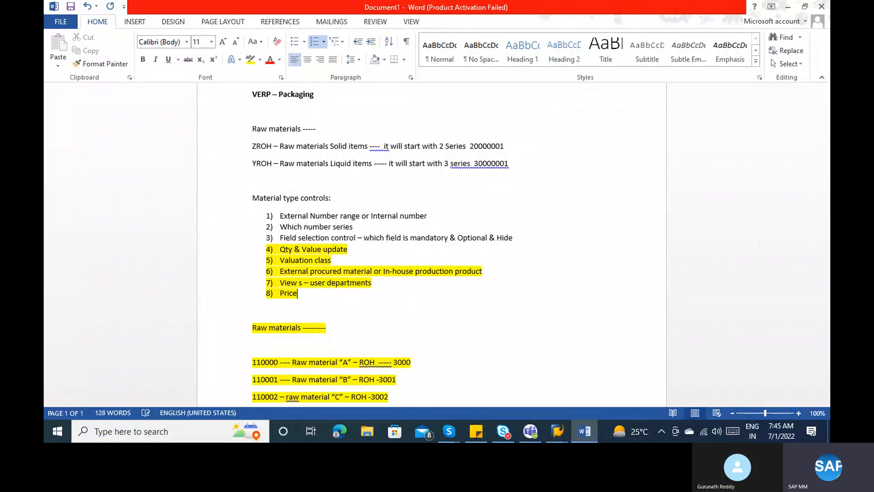
pyautogui.write(' Contro')
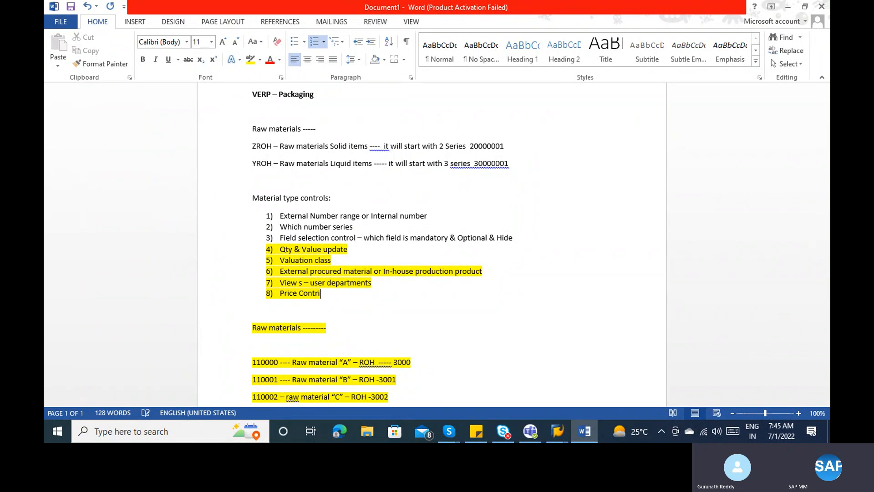
pyautogui.write(';')
pyautogui.press('BackSpace')
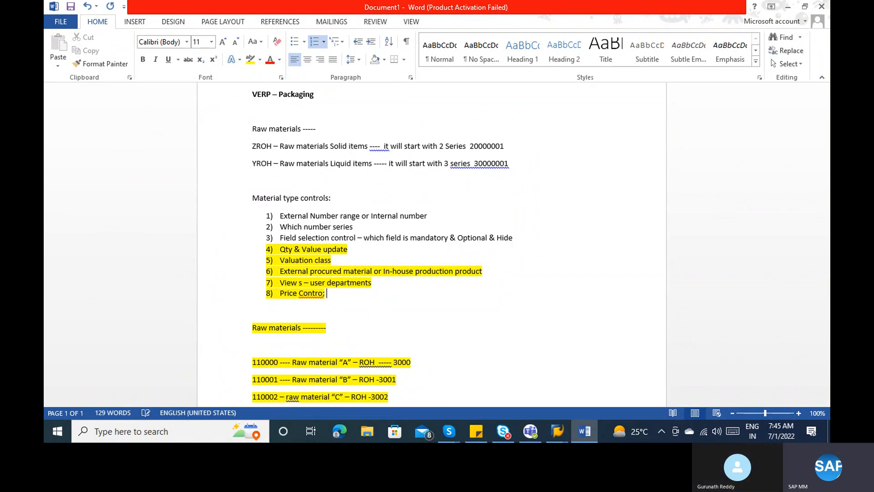
pyautogui.write('l = S or V')
pyautogui.press('Left')
pyautogui.press('Left')
pyautogui.press('Left')
pyautogui.write('( ')
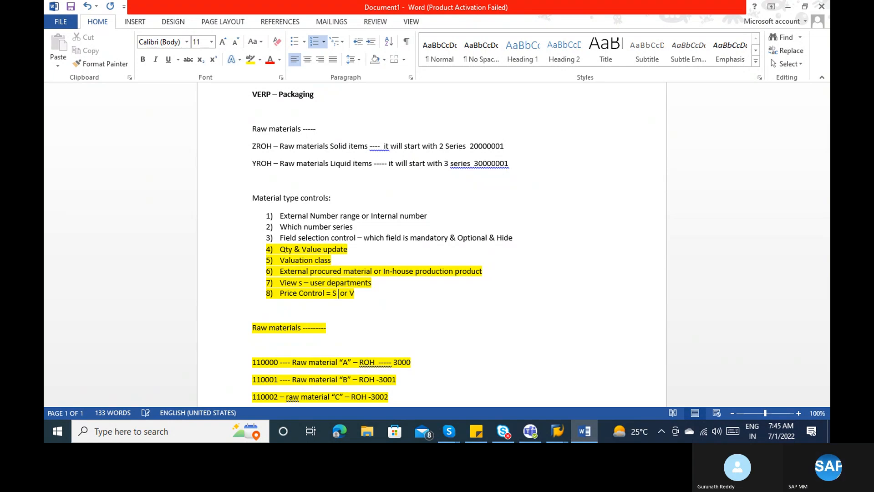
pyautogui.write('Stand')
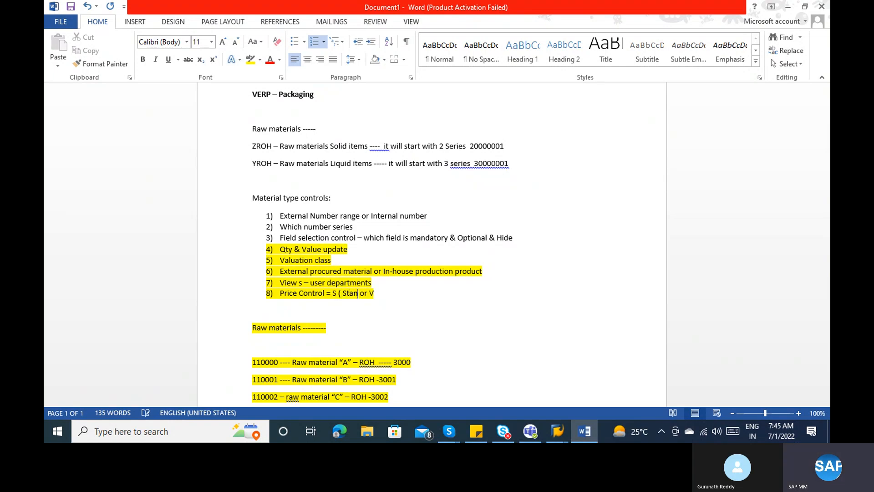
pyautogui.write('ard)')
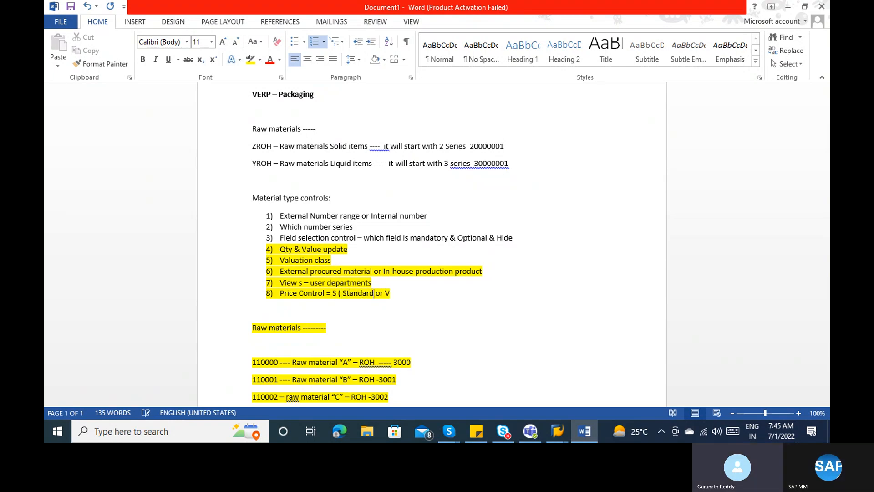
pyautogui.click(408, 294)
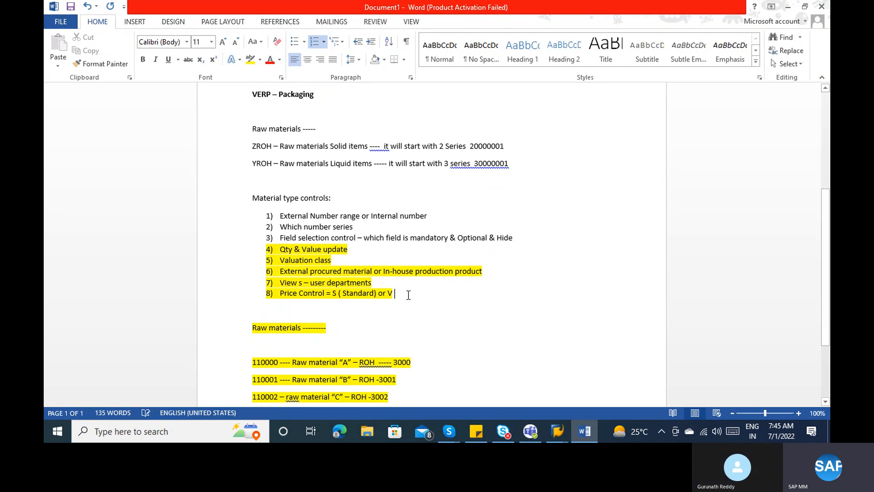
pyautogui.write('( Moving average ')
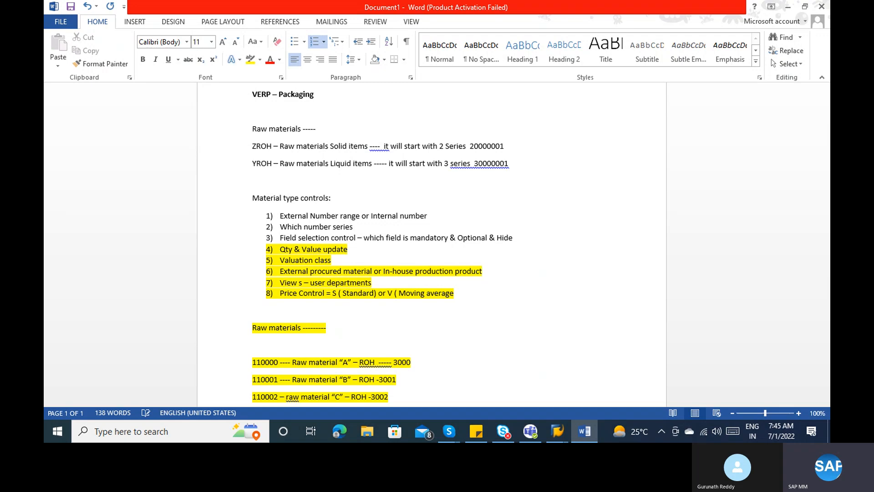
pyautogui.write(')')
pyautogui.scroll(-2, 399, 339)
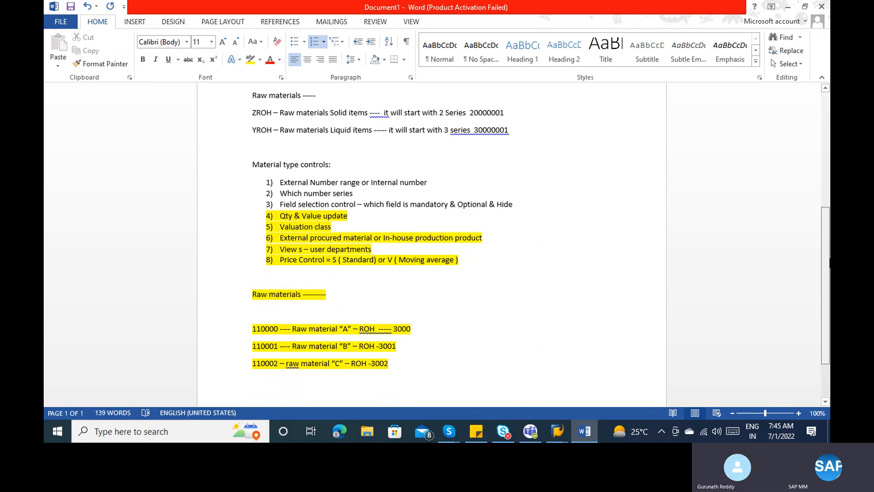
# - Add a 'Price Control - S' note and a 'Sona Mashoori Rice -------->' line
pyautogui.click(400, 358)
pyautogui.press('Return')
pyautogui.write('Pr')
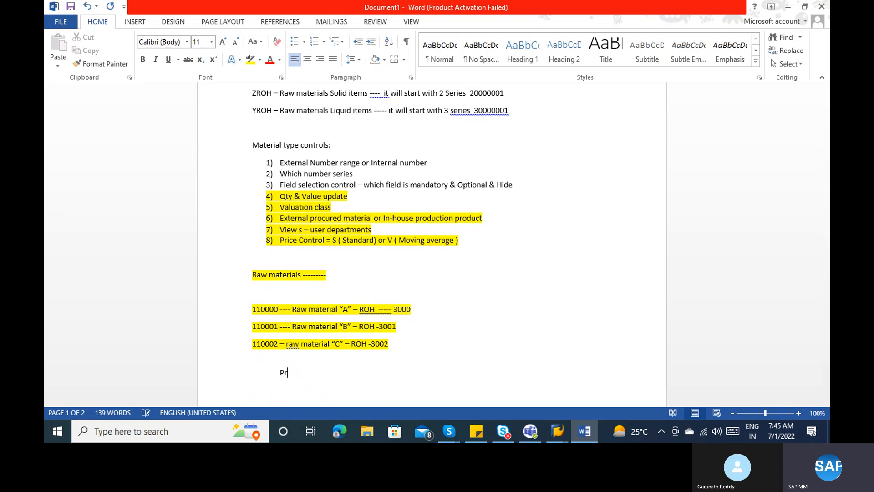
pyautogui.write('ice Control - S')
pyautogui.press('Return')
pyautogui.press('Return')
pyautogui.press('Return')
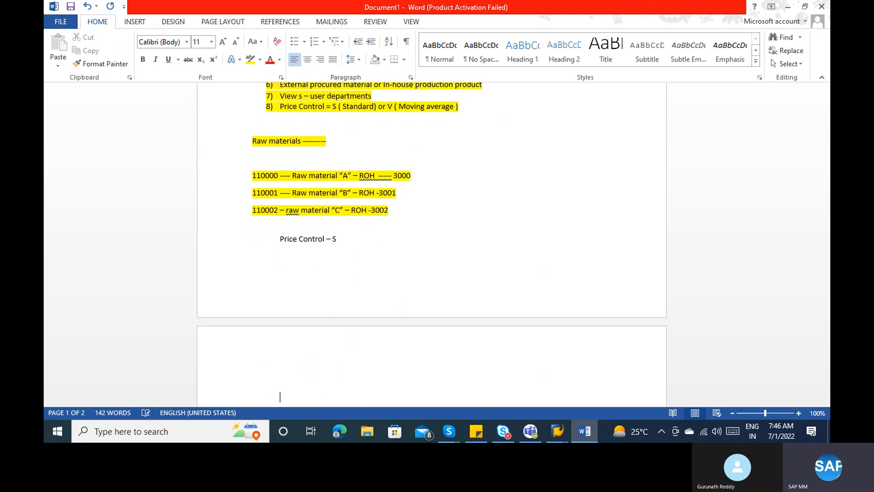
pyautogui.write('Ma')
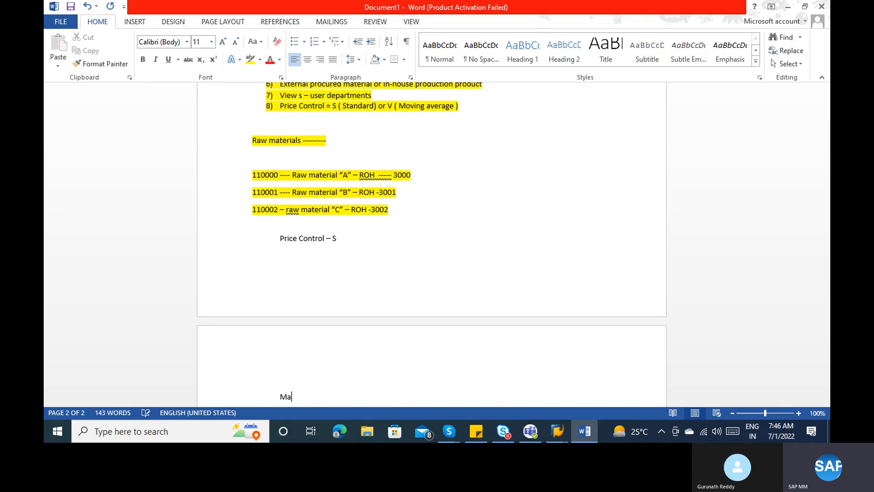
pyautogui.write('teraial - Fini')
pyautogui.press('BackSpace')
pyautogui.press('BackSpace')
pyautogui.press('BackSpace')
pyautogui.press('BackSpace')
pyautogui.write('Sona Mashoorr')
pyautogui.press('BackSpace')
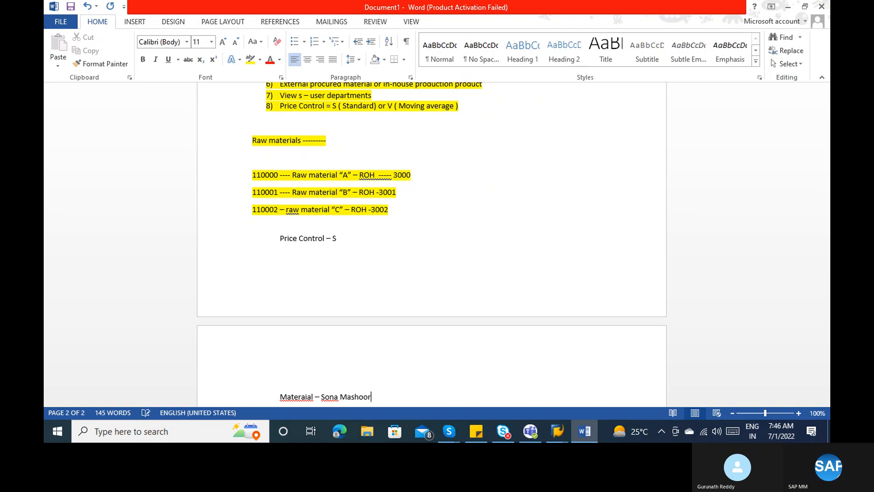
pyautogui.write('i Ric')
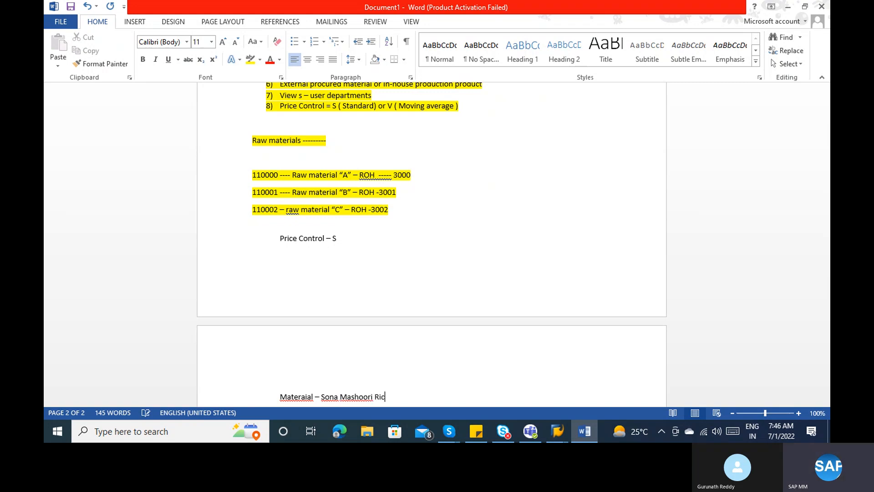
pyautogui.write('e -------->')
# - Give the rice a 48 Rs price and add the '48rs - Dmart' line
pyautogui.write('48 Rs')
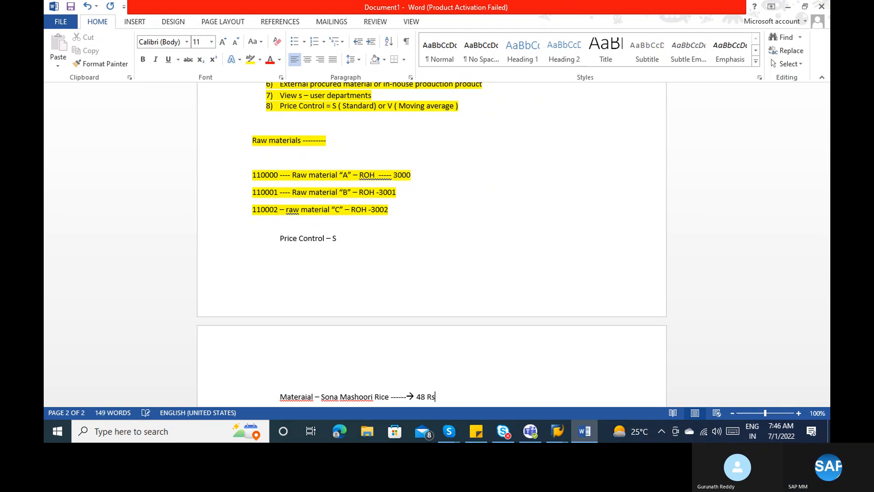
pyautogui.press('Return')
pyautogui.write('48')
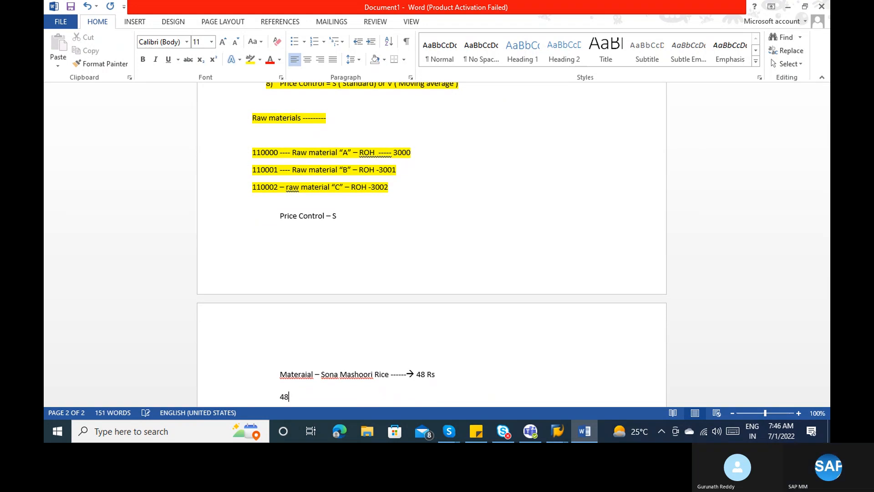
pyautogui.write('Ts')
pyautogui.press('BackSpace')
pyautogui.press('BackSpace')
pyautogui.write('rs - ')
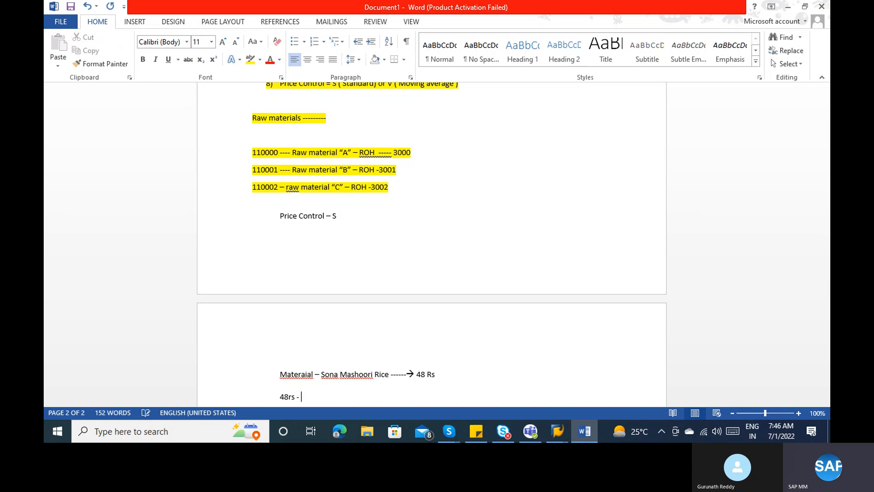
pyautogui.write('Dmart')
pyautogui.press('Return')
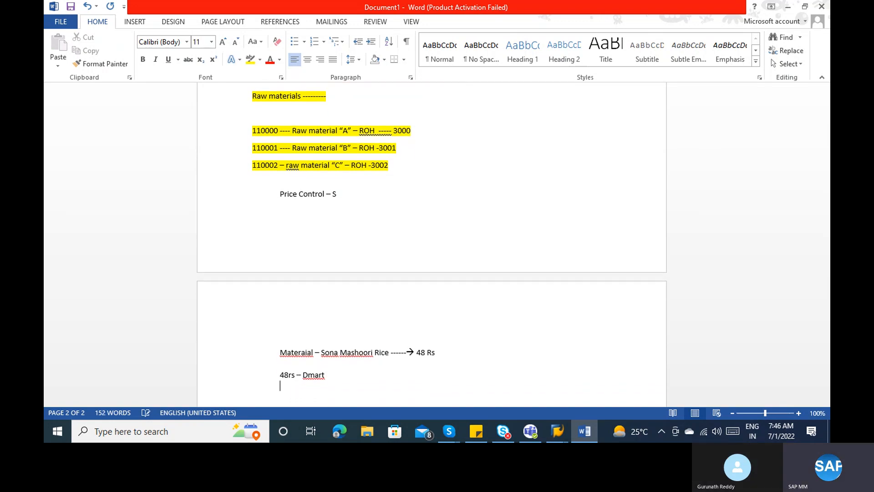
# - Add the 55 Rs local nearest store and 49 Rs wholesaler price lines
pyautogui.write('55 Rs ')
pyautogui.write('- ')
pyautogui.write('Local a')
pyautogui.press('BackSpace')
pyautogui.write('wale nearest store')
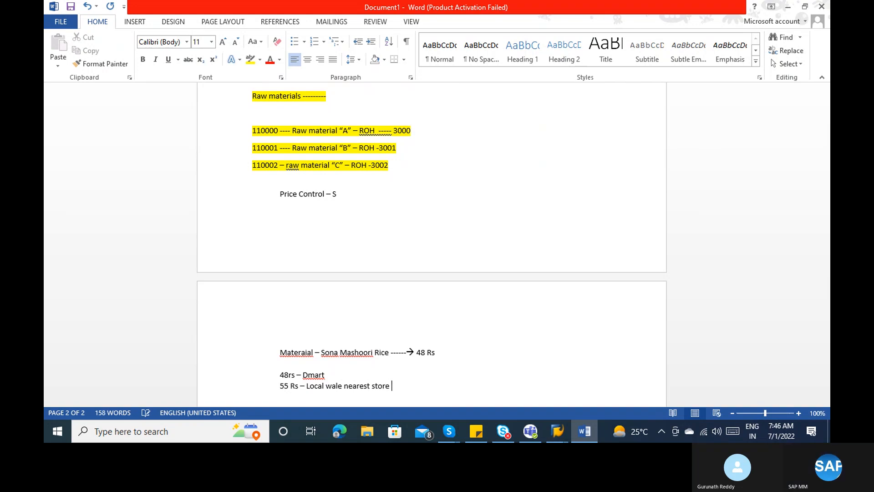
pyautogui.press('Return')
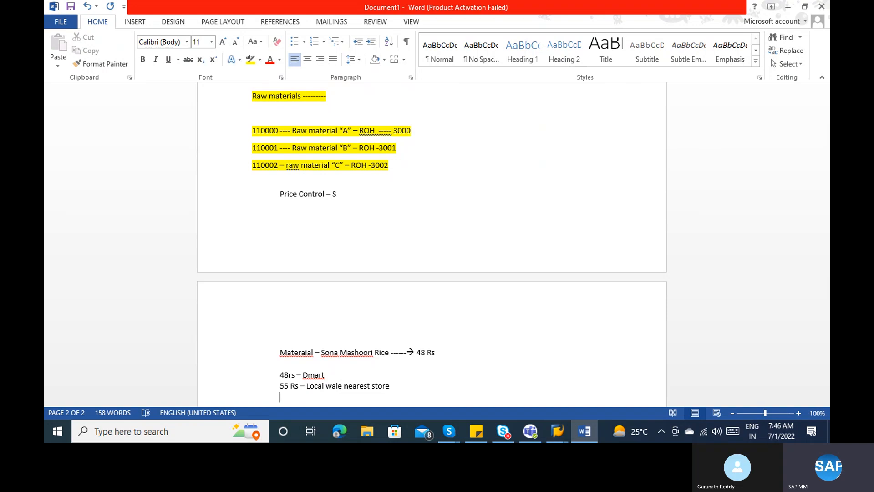
pyautogui.write('49 Rs - wholesaler')
pyautogui.press('Return')
pyautogui.scroll(-1, 373, 324)
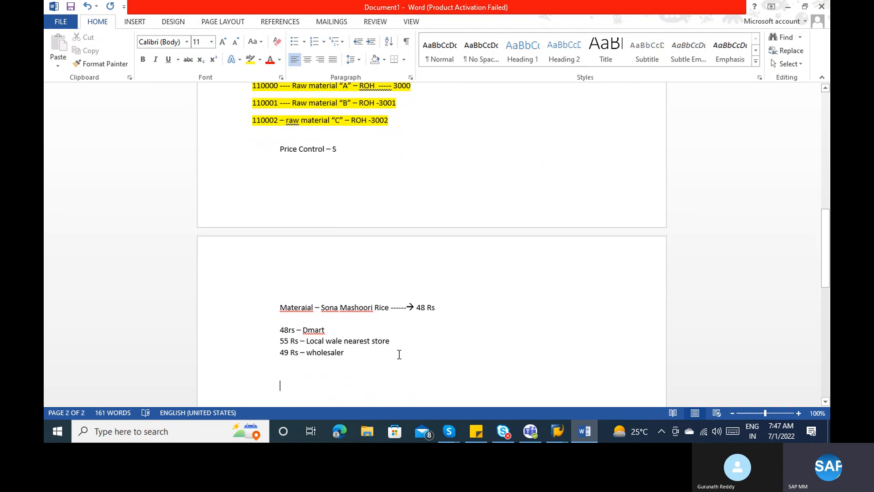
pyautogui.click(362, 334)
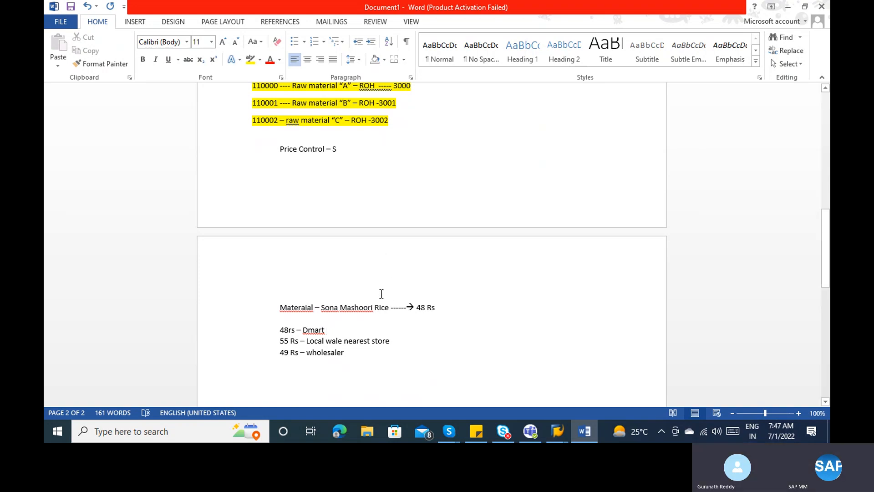
# - Add the line 'I am producing product ---> Biryani ---> 110 Rs (selling Biryani to customer)' below the price list
pyautogui.click(445, 308)
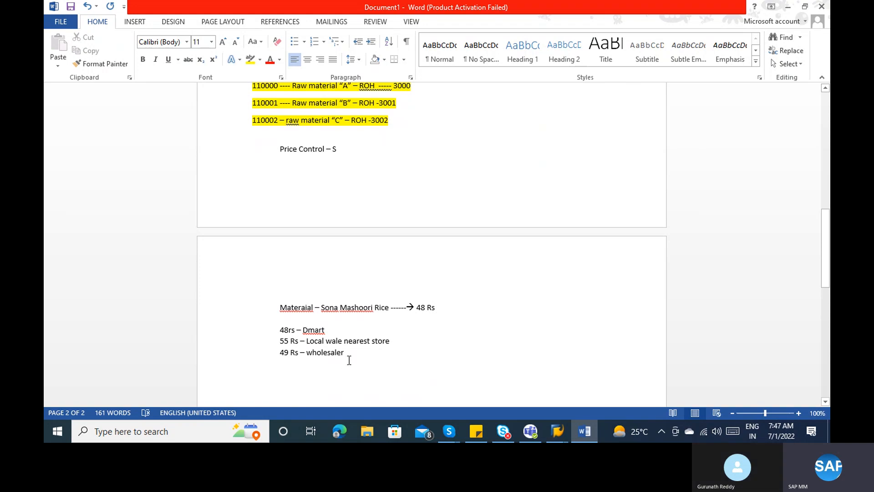
pyautogui.click(358, 353)
pyautogui.press('Return')
pyautogui.press('Return')
pyautogui.press('Return')
pyautogui.press('Return')
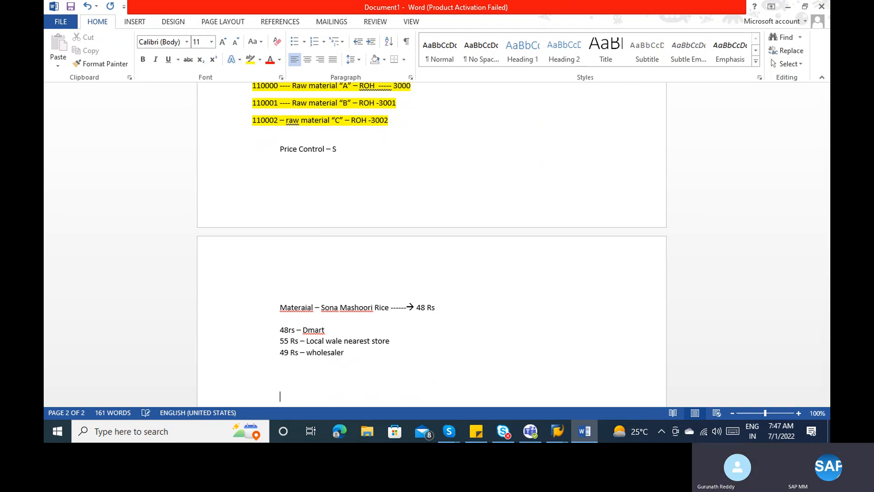
pyautogui.press('Return')
pyautogui.press('Up')
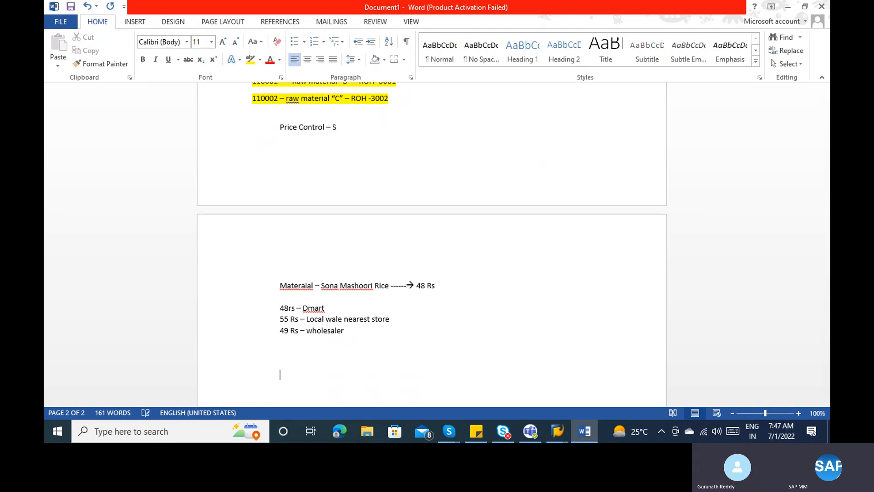
pyautogui.write('I am p')
pyautogui.press('BackSpace')
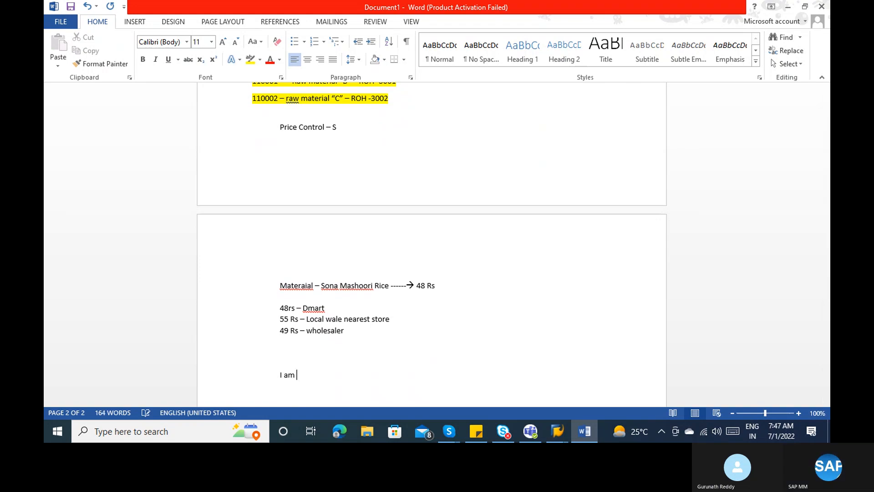
pyautogui.write('prdouc')
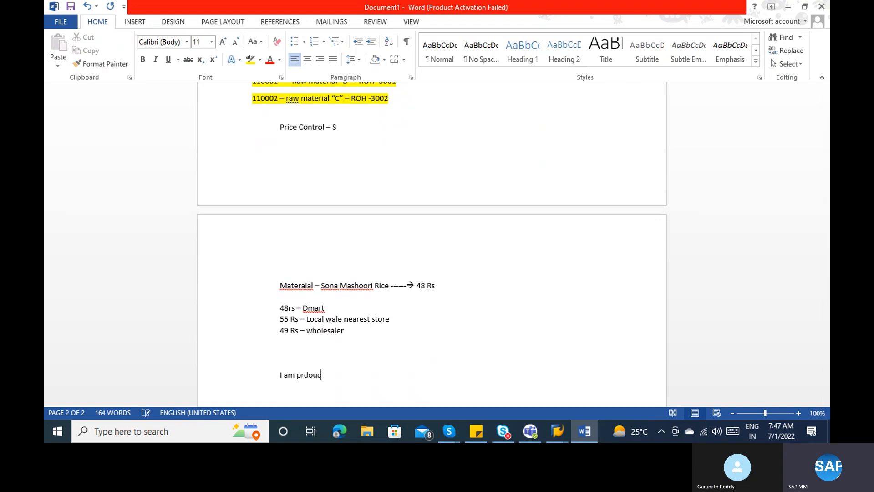
pyautogui.press('BackSpace')
pyautogui.press('BackSpace')
pyautogui.press('BackSpace')
pyautogui.press('BackSpace')
pyautogui.write('oducing product ')
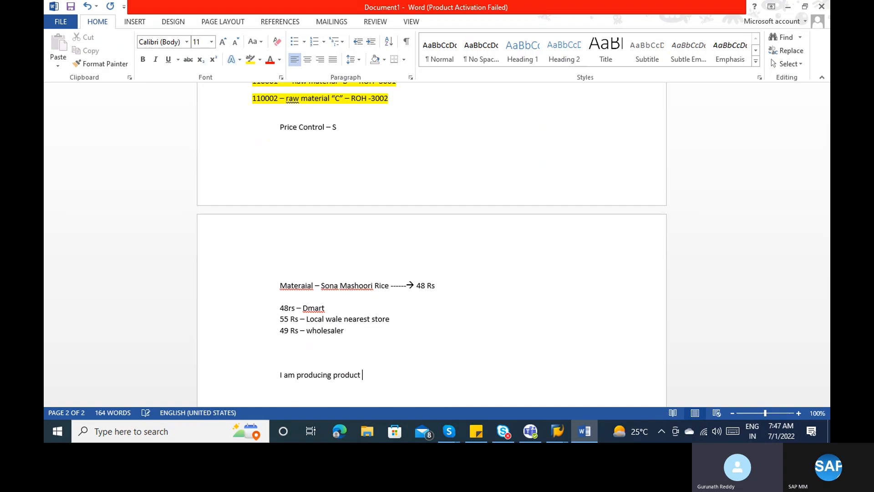
pyautogui.write('------- ')
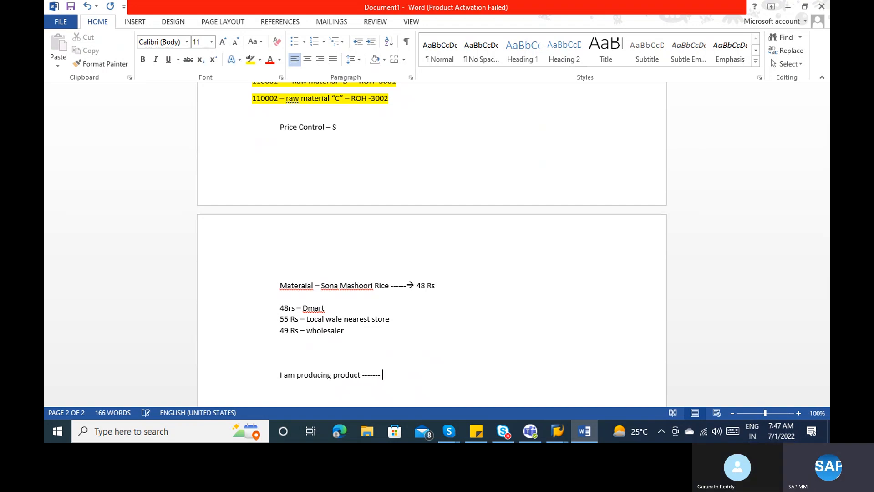
pyautogui.write('>')
pyautogui.write(' Biryani')
pyautogui.write(' ---->')
pyautogui.write('11')
pyautogui.write('0 Rs ')
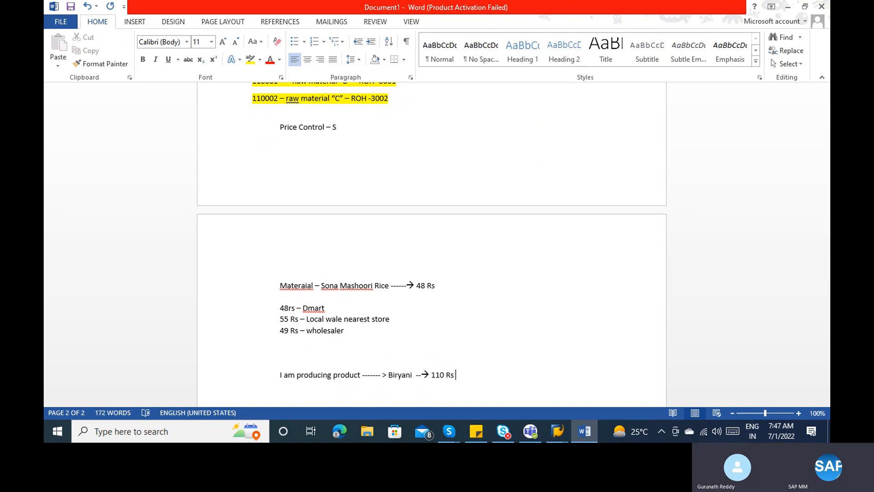
pyautogui.write('* ')
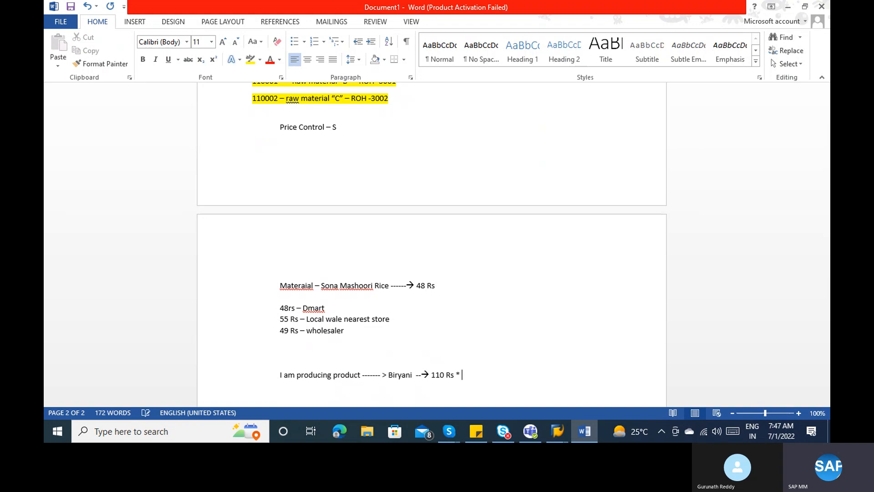
pyautogui.write('sae')
pyautogui.press('BackSpace')
pyautogui.press('BackSpace')
pyautogui.press('BackSpace')
pyautogui.press('BackSpace')
pyautogui.press('BackSpace')
pyautogui.write('(selling')
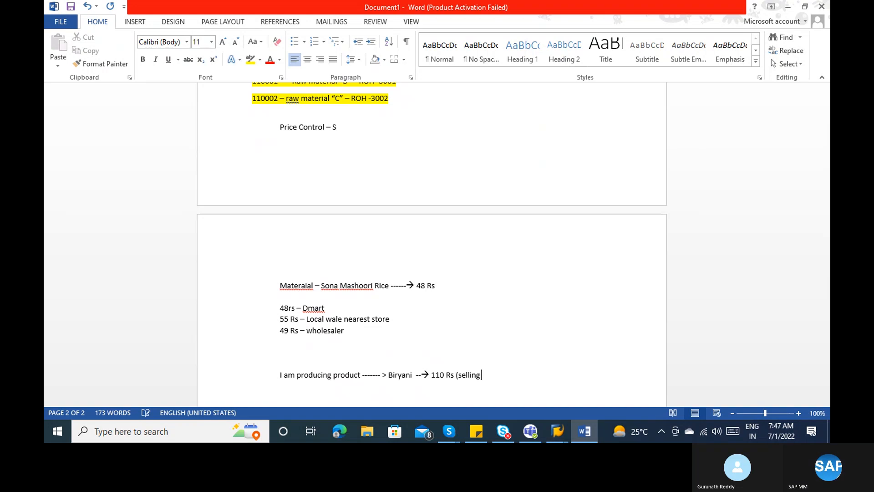
pyautogui.write(' Bury')
pyautogui.press('BackSpace')
pyautogui.press('BackSpace')
pyautogui.press('BackSpace')
pyautogui.write('iryani ')
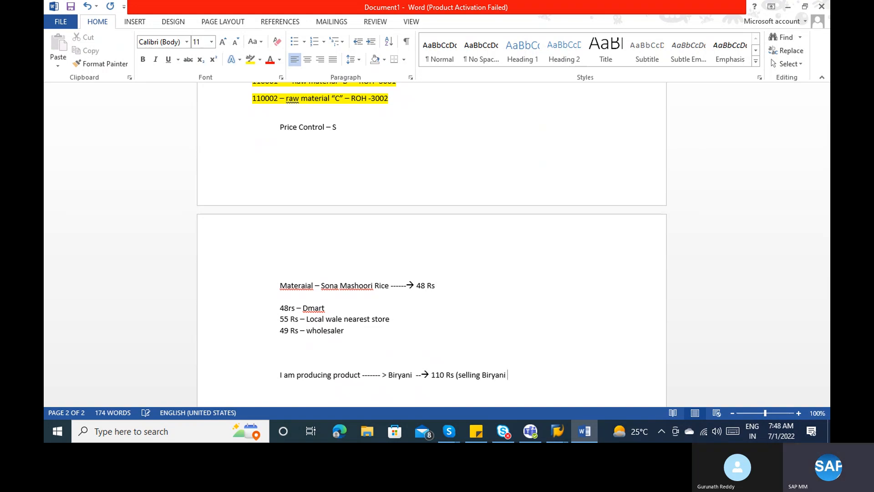
pyautogui.write('to customer ')
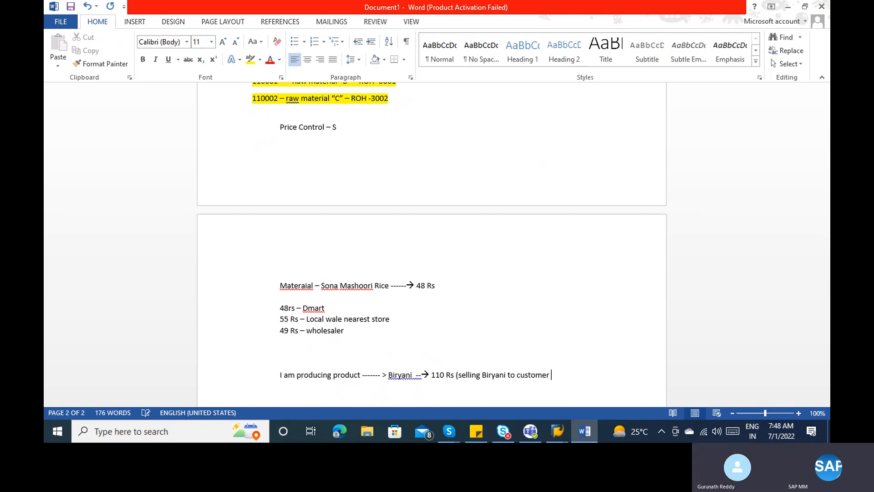
pyautogui.write(')')
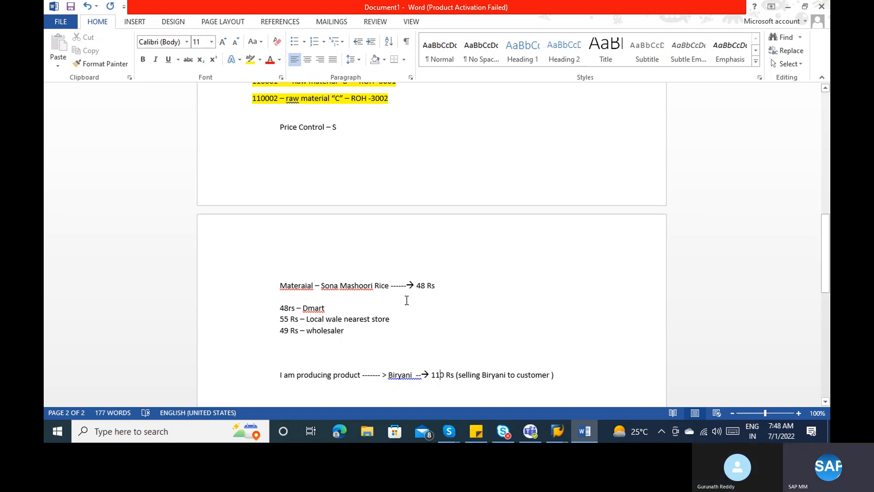
# - Review the wholesaler, Dmart 48 Rs and Biryani lines, then return to SAP
pyautogui.click(356, 327)
pyautogui.click(289, 309)
pyautogui.click(418, 373)
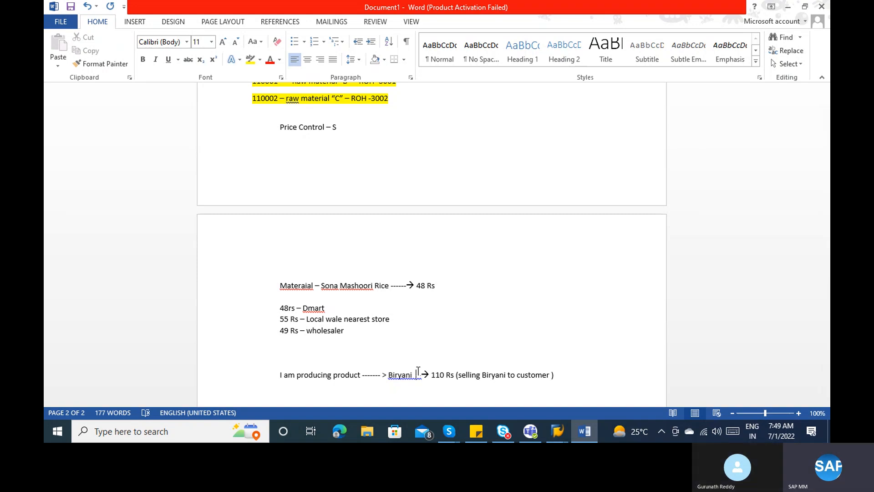
pyautogui.hotkey('alt', 'Tab')
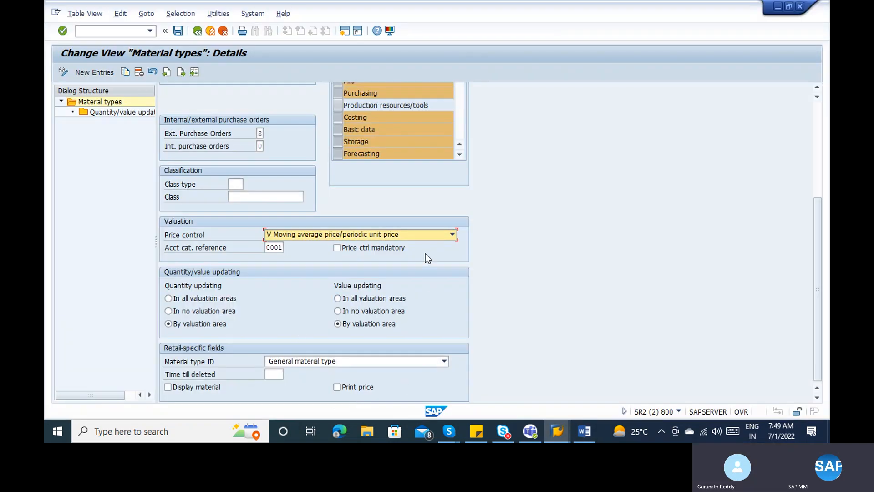
# - Open the Price control dropdown in the ROH Valuation section
pyautogui.click(411, 231)
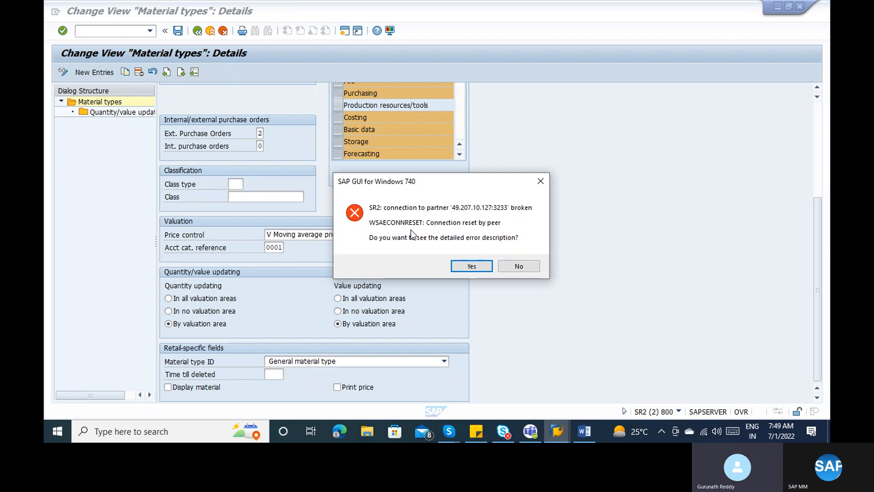
# - Dismiss the connection error and show the Word notes on Qty & Value update and Valuation class
pyautogui.click(530, 269)
pyautogui.click(582, 431)
pyautogui.click(448, 431)
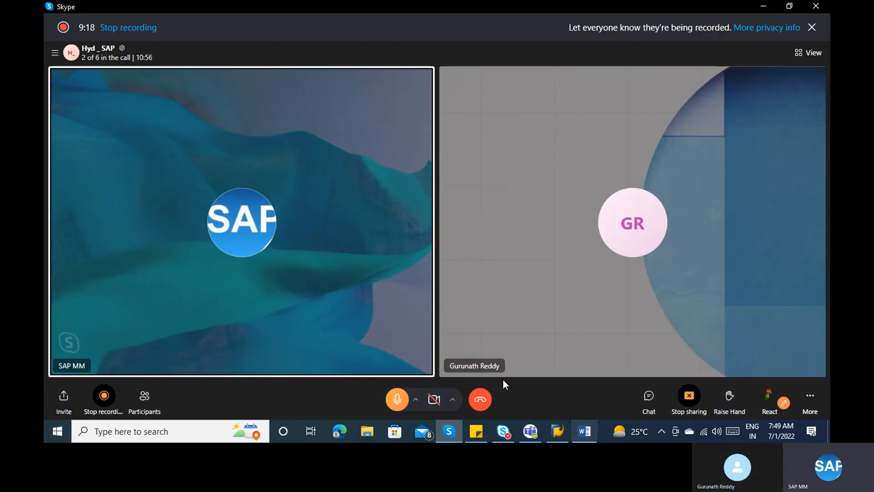
pyautogui.click(585, 432)
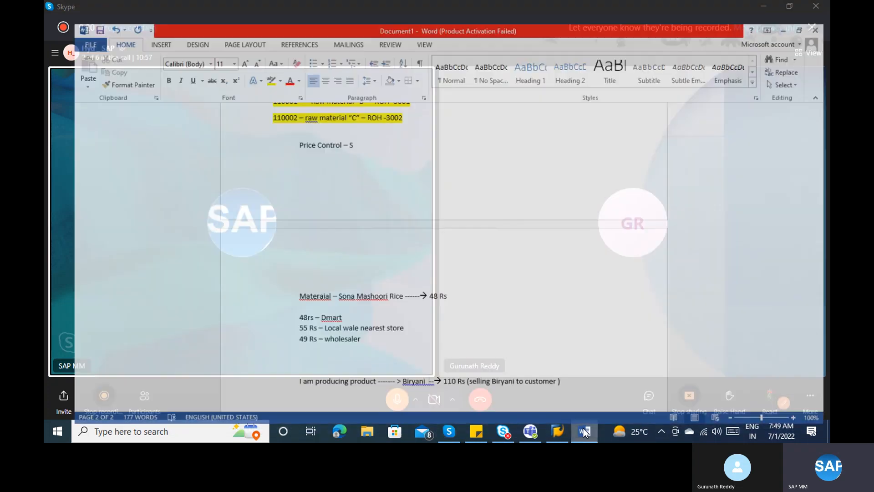
pyautogui.scroll(8, 683, 219)
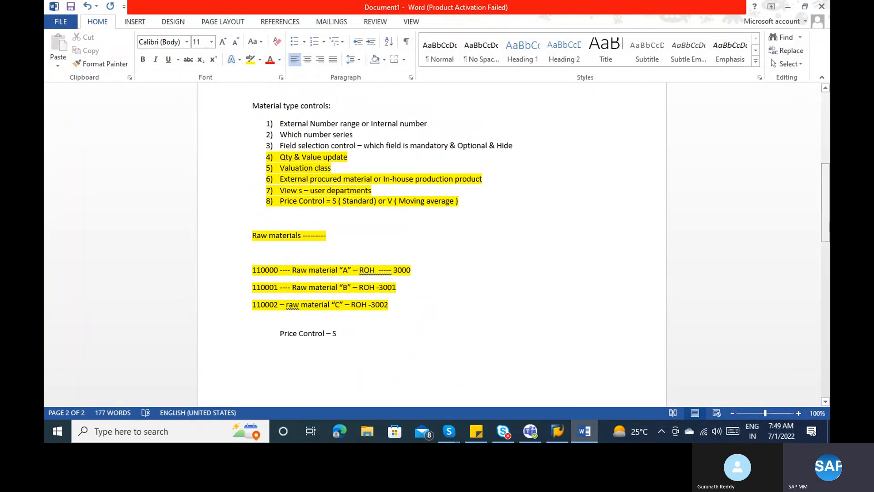
pyautogui.click(317, 157)
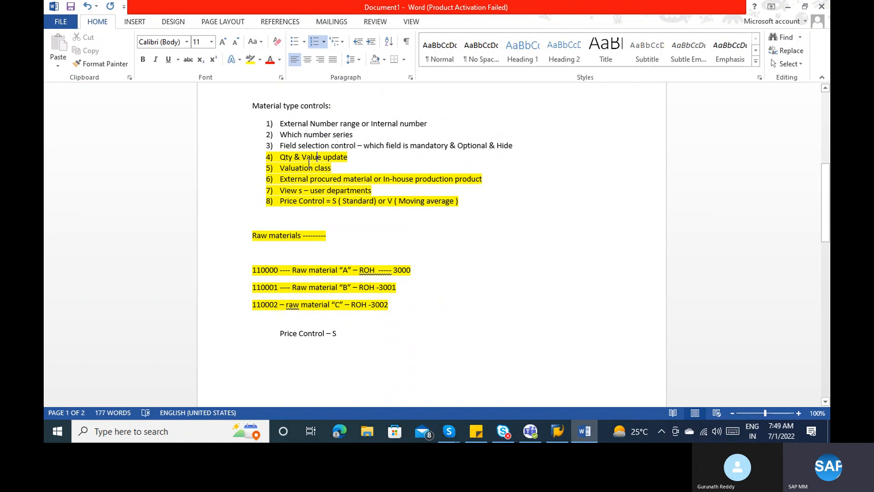
pyautogui.click(312, 168)
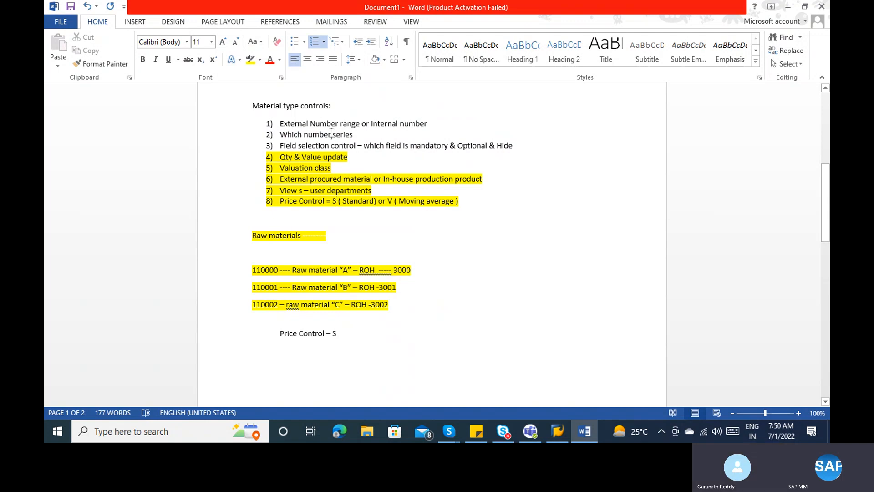
# - Reconnect to the SAP system and log on with the user ID and password
pyautogui.click(567, 438)
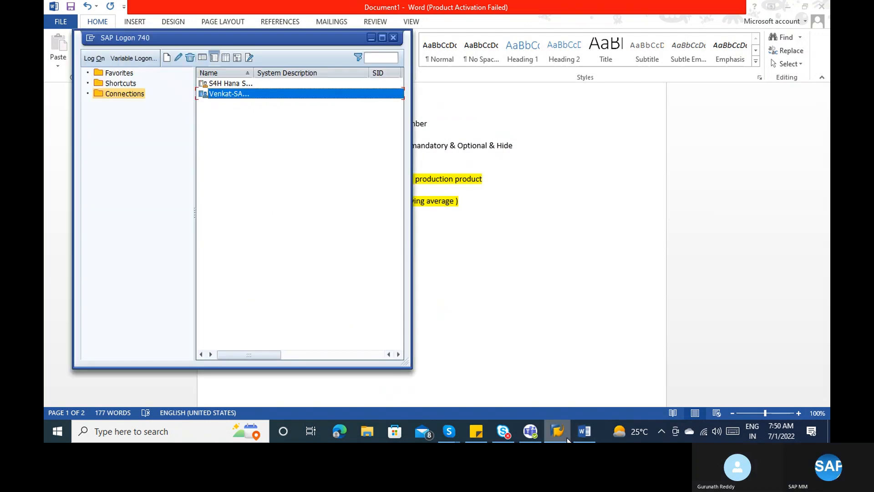
pyautogui.doubleClick(228, 94)
pyautogui.write('1273309')
pyautogui.press('Tab')
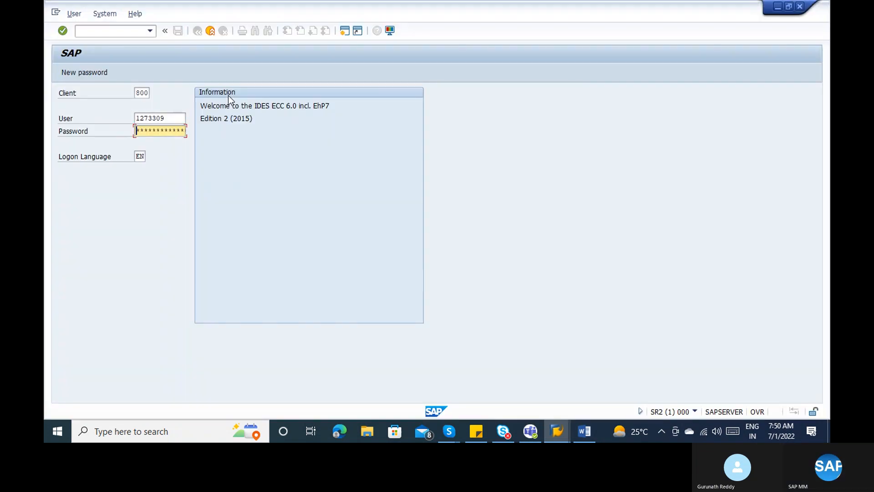
pyautogui.write('*****')
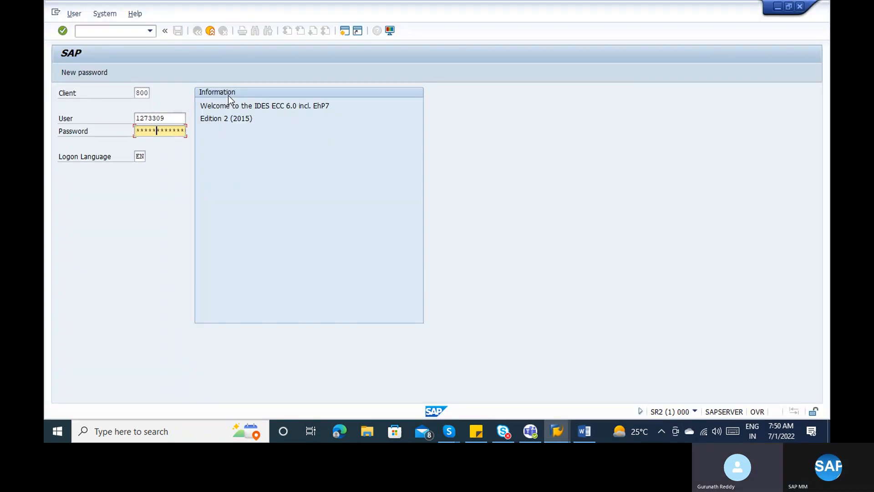
pyautogui.write('**')
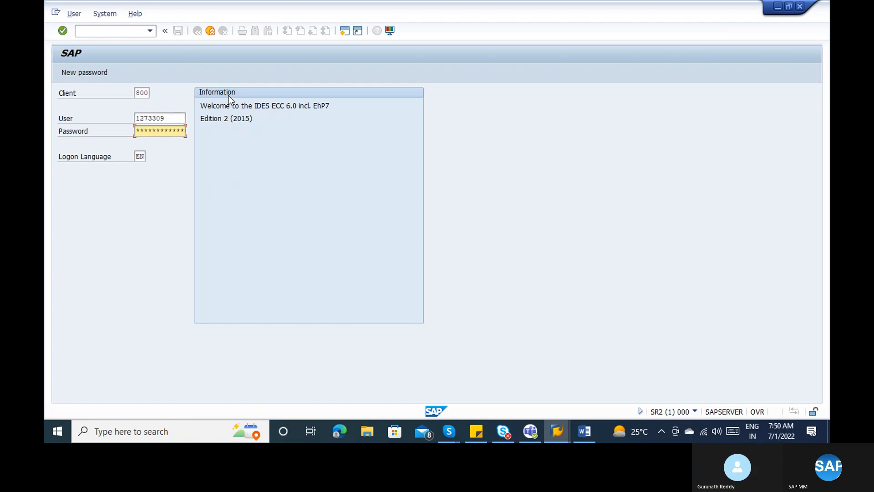
pyautogui.press('Return')
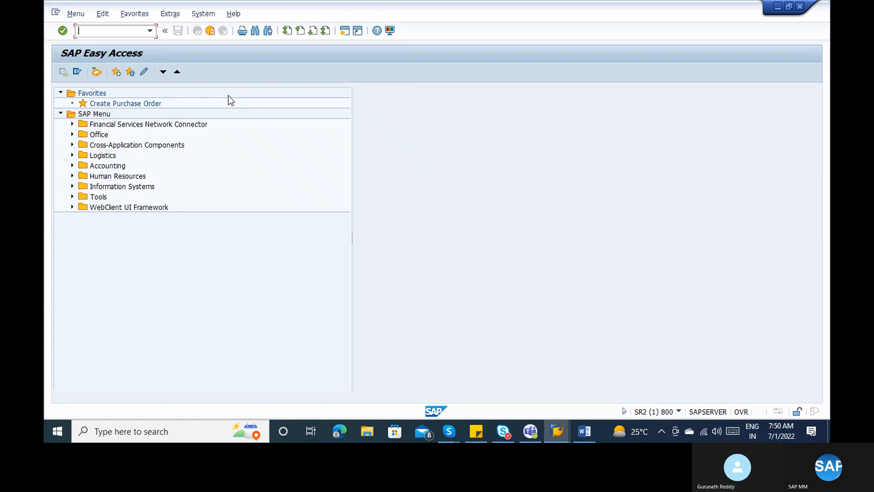
# - Enter transaction SPRO in the command field
pyautogui.write('spr')
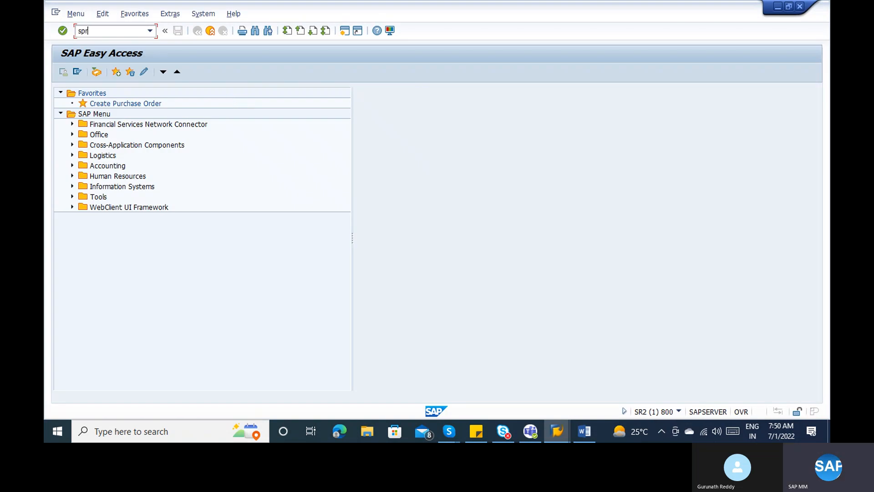
pyautogui.press('BackSpace')
pyautogui.write('or')
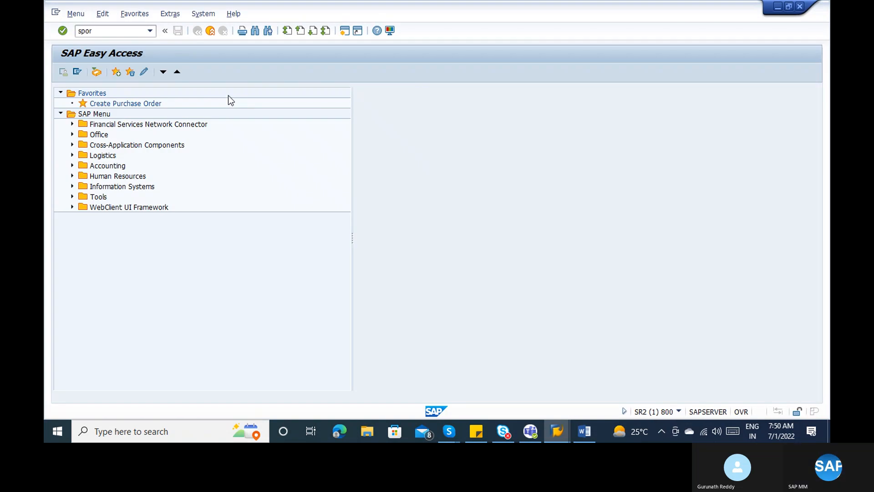
pyautogui.press('Return')
pyautogui.write('spo')
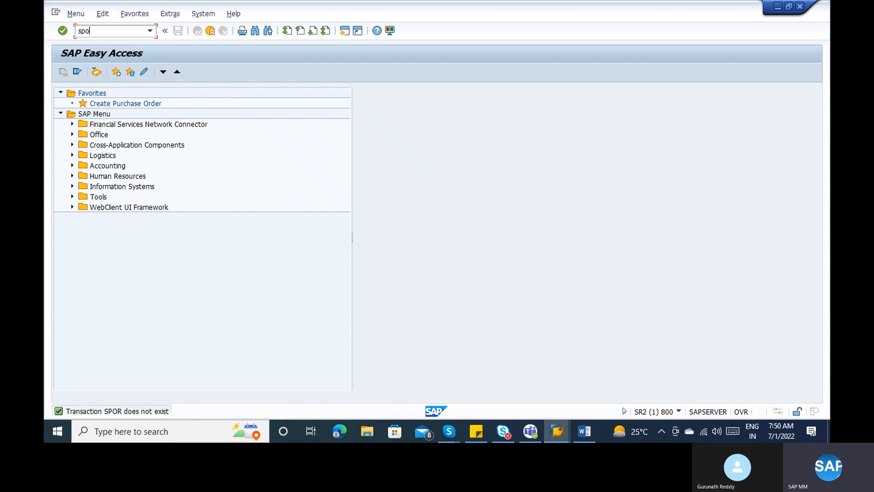
pyautogui.press('BackSpace')
# - Run SPRO and execute Material Types > Define Number Ranges for Each Material Type in the Reference IMG
pyautogui.write('ro')
pyautogui.press('Return')
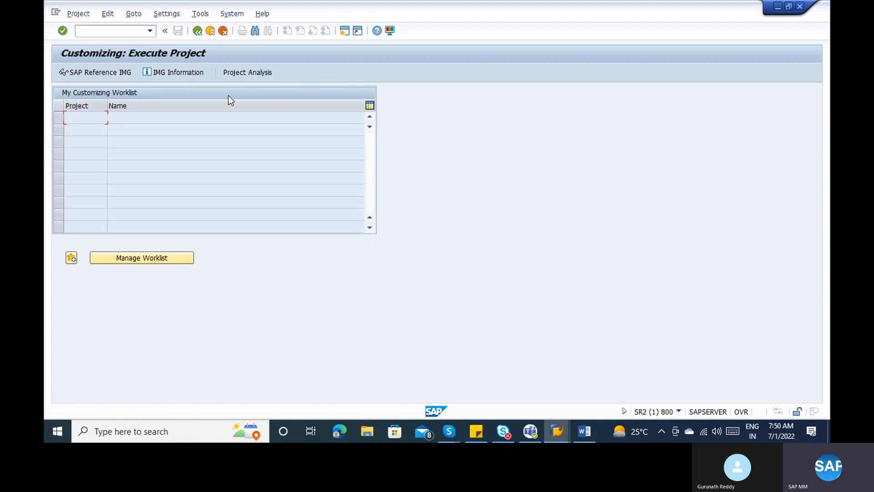
pyautogui.click(122, 72)
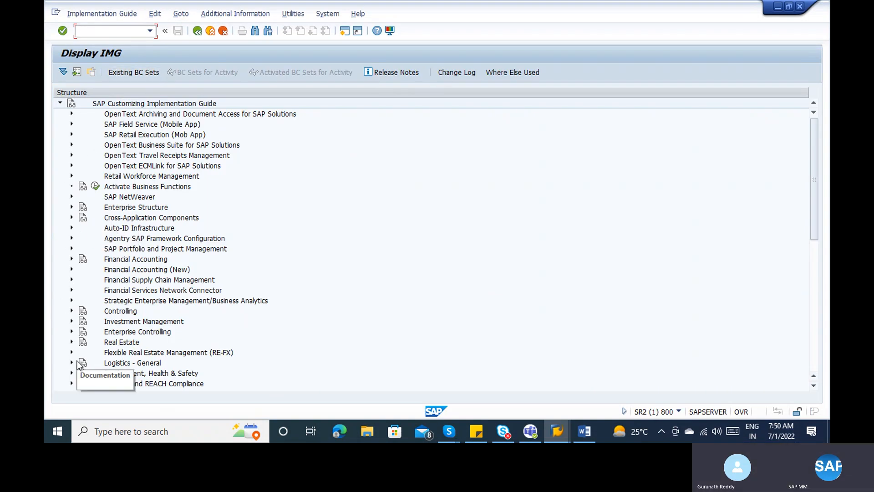
pyautogui.click(72, 363)
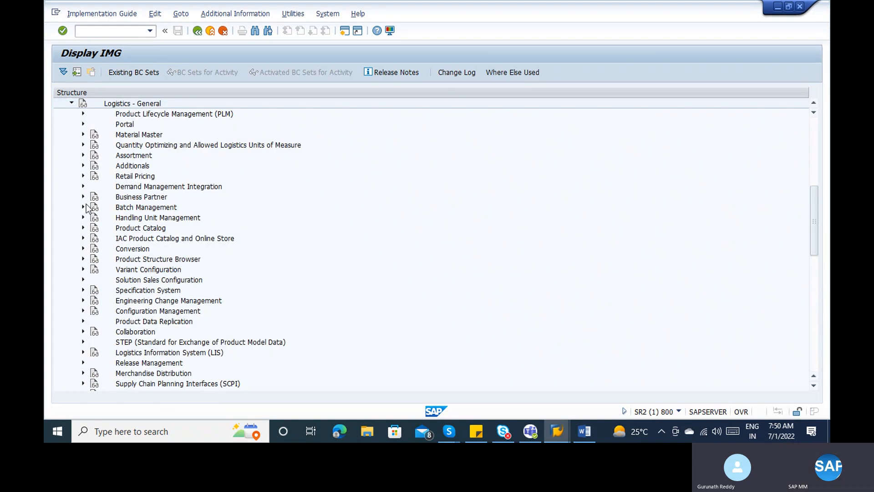
pyautogui.click(82, 135)
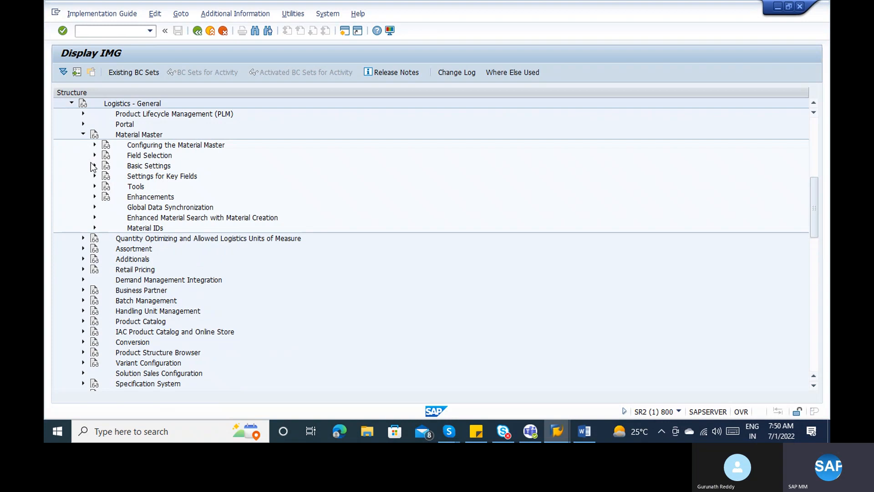
pyautogui.click(94, 165)
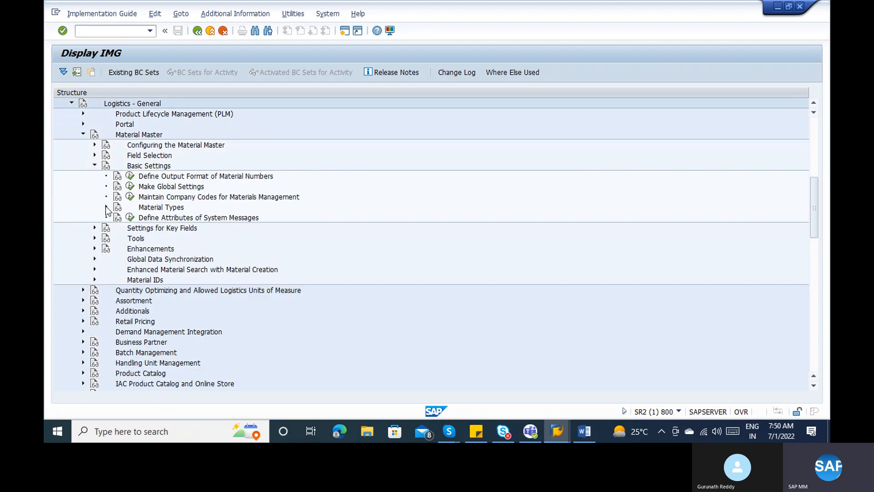
pyautogui.click(106, 207)
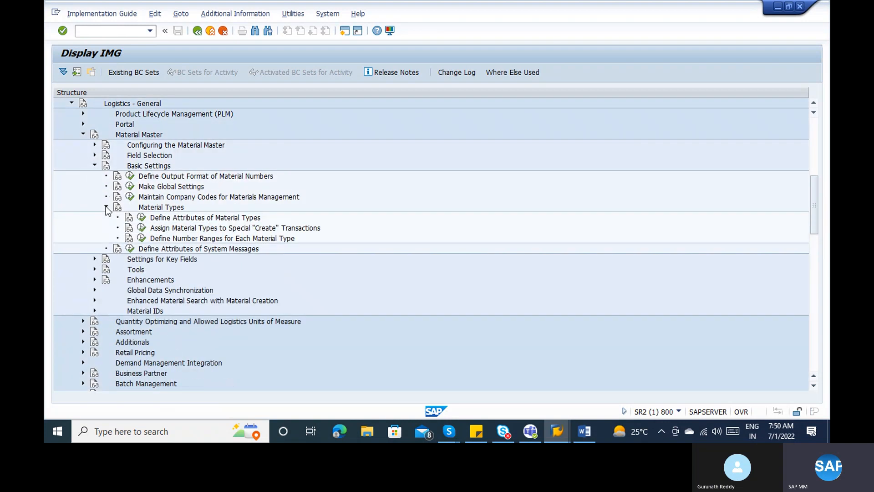
pyautogui.click(175, 238)
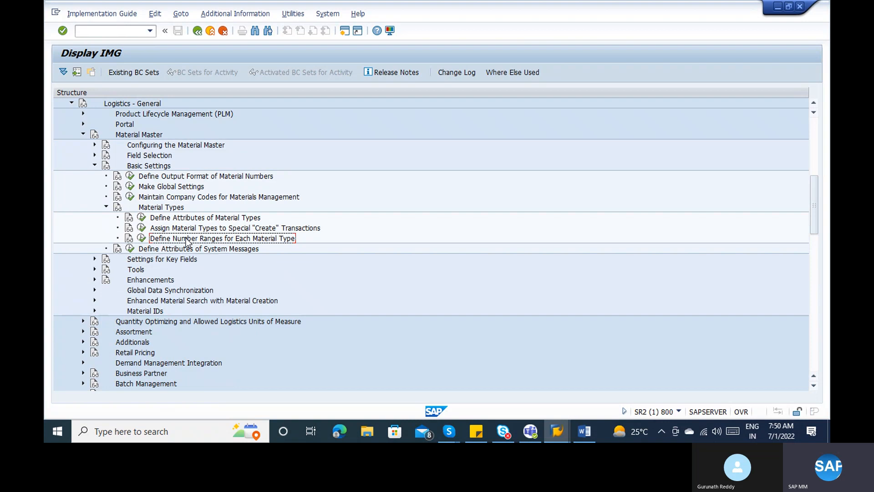
pyautogui.click(142, 238)
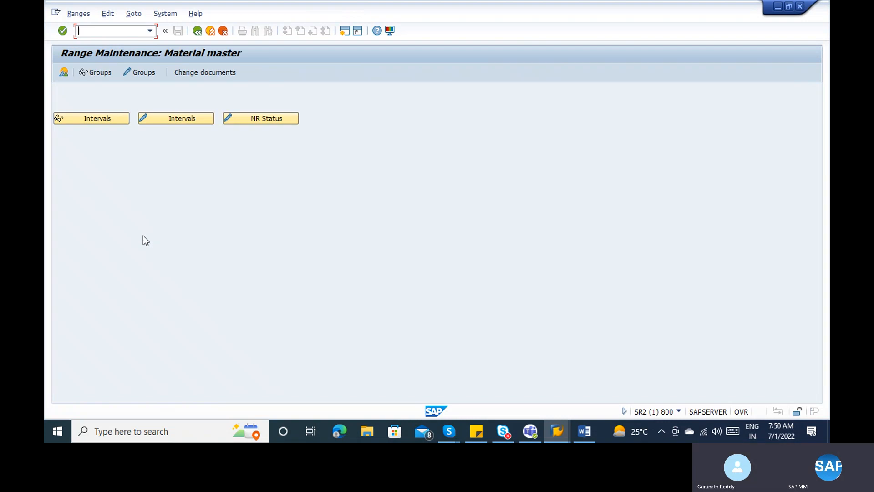
# - Inspect the material master intervals in rows 03 and 04, then display the number range groups
pyautogui.click(116, 123)
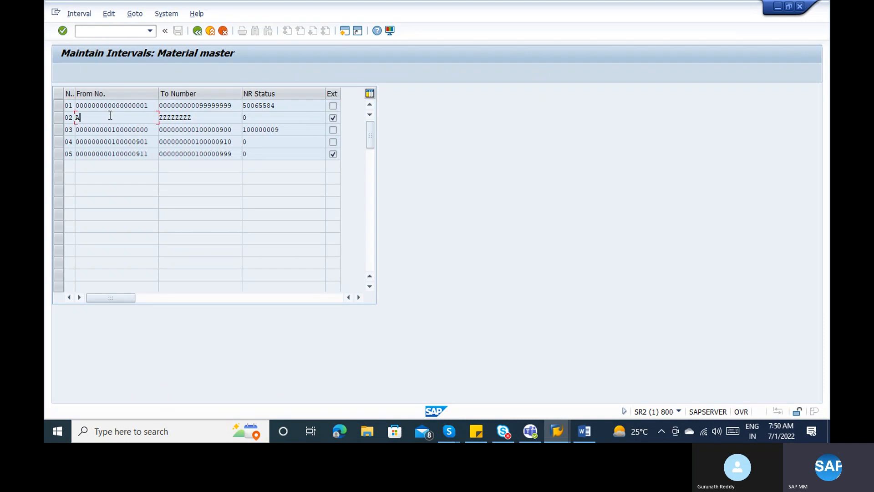
pyautogui.click(122, 142)
pyautogui.click(130, 130)
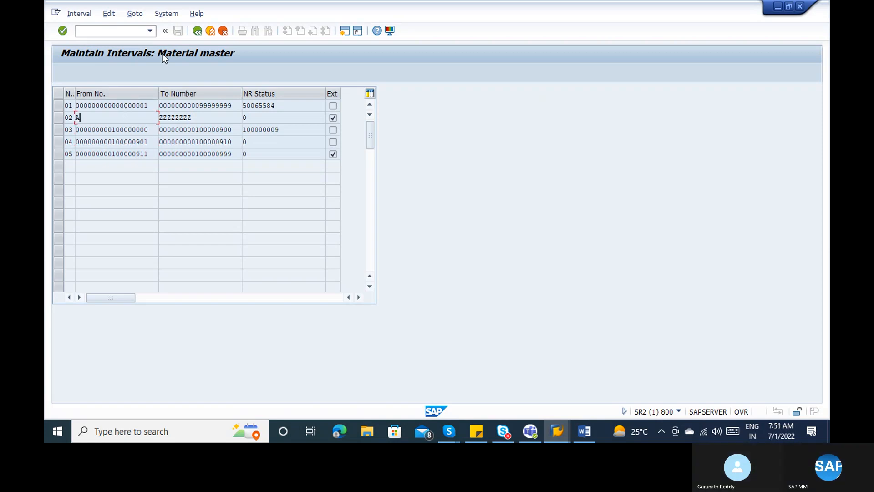
pyautogui.click(197, 31)
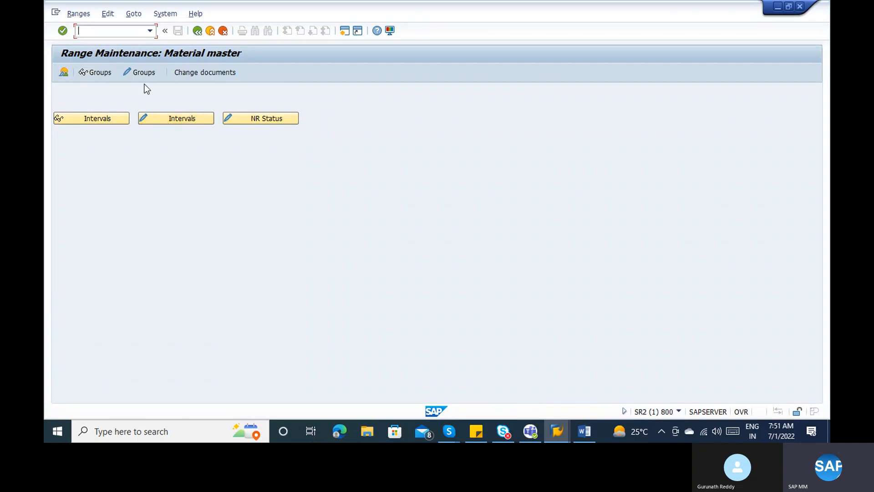
pyautogui.click(72, 123)
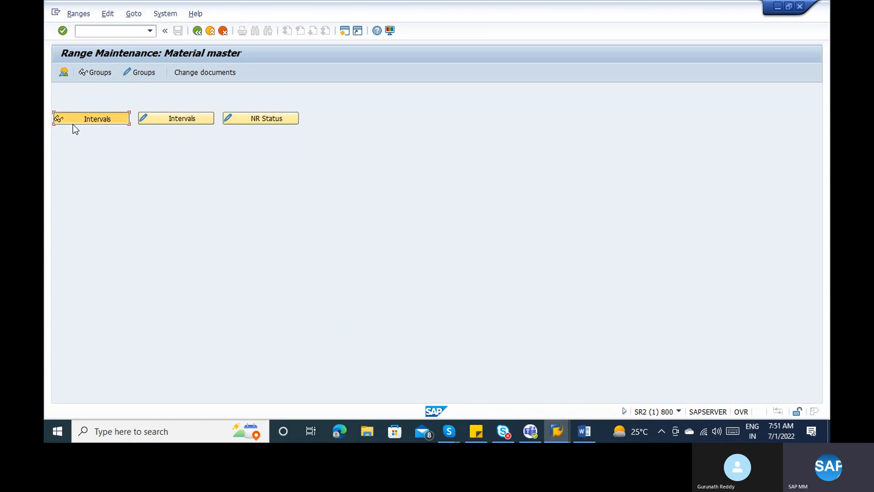
pyautogui.click(196, 32)
pyautogui.click(63, 72)
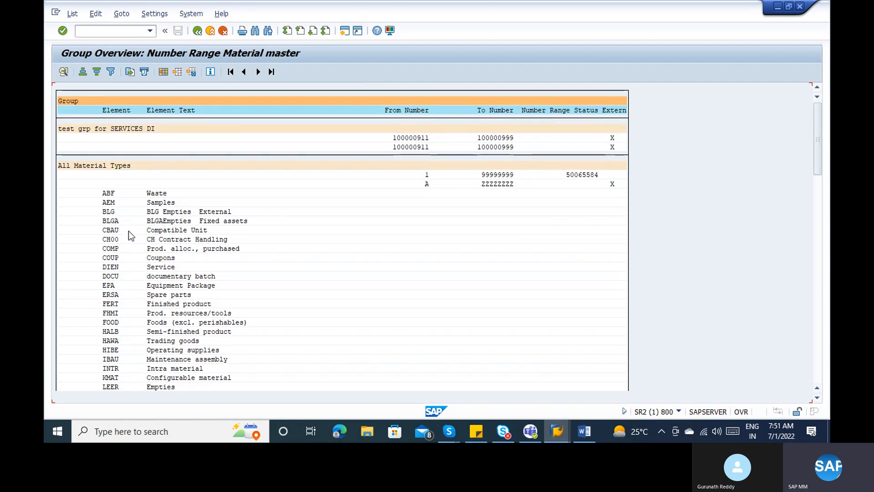
# - Find 'roh' in the group overview, mark the ROH Raw material line, and go back
pyautogui.hotkey('ctrl', 'f')
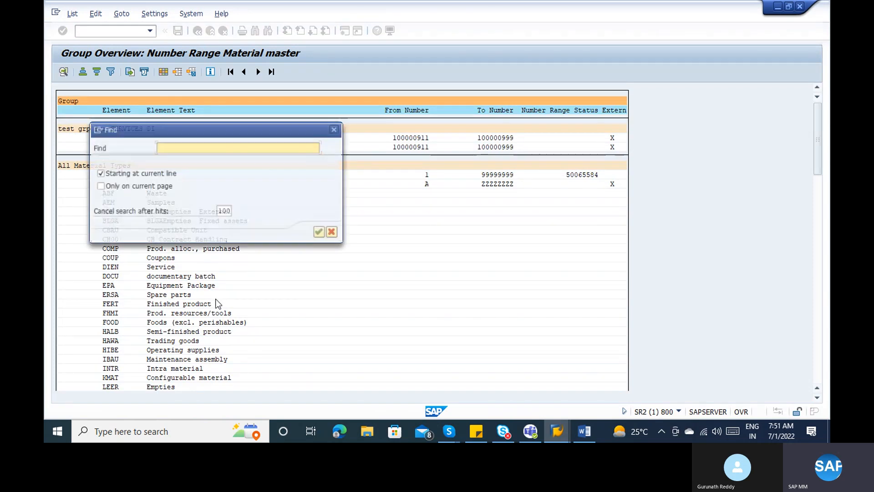
pyautogui.write('roh')
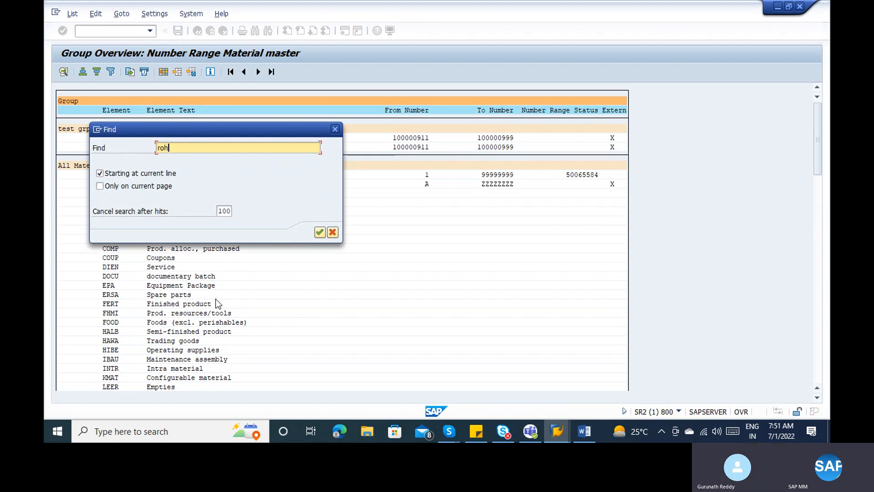
pyautogui.press('Return')
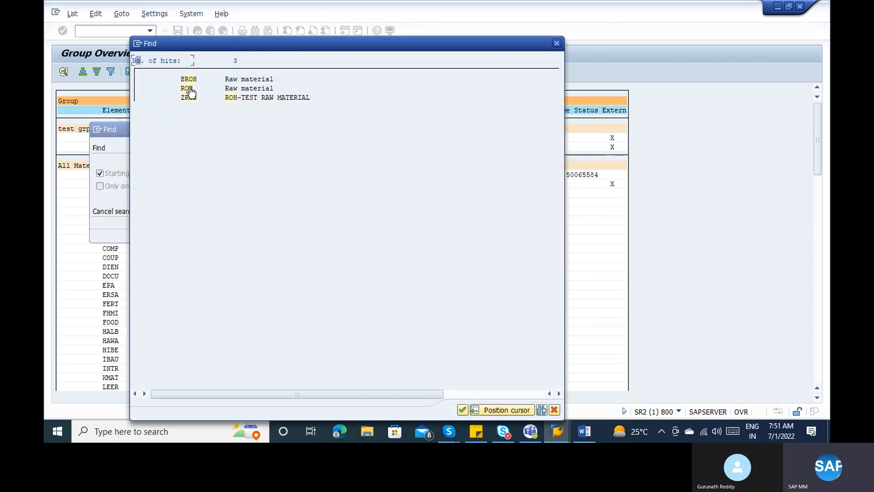
pyautogui.doubleClick(188, 88)
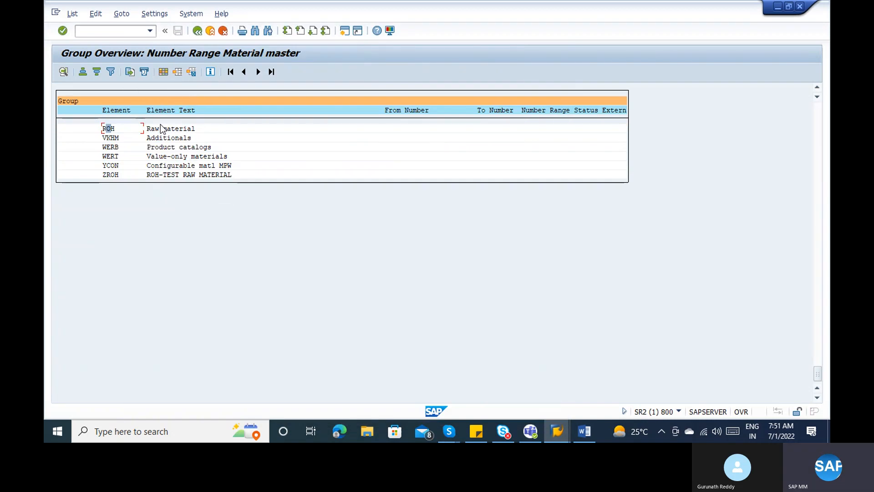
pyautogui.click(159, 131)
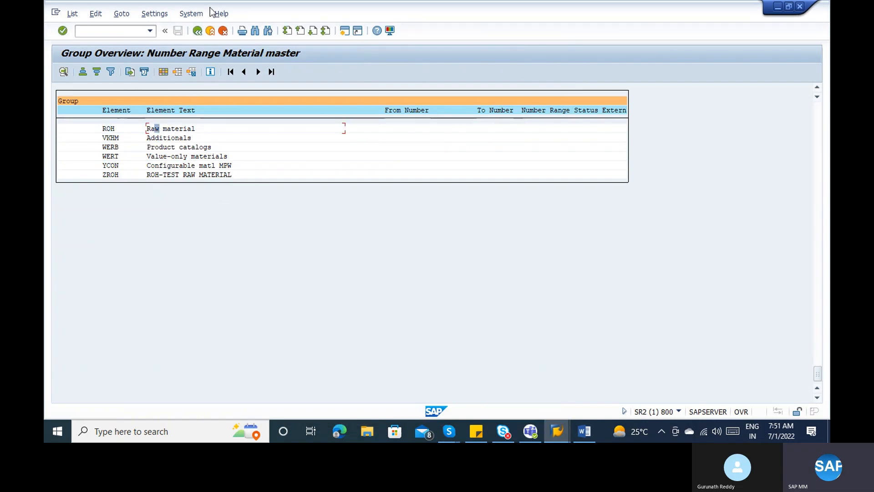
pyautogui.click(200, 31)
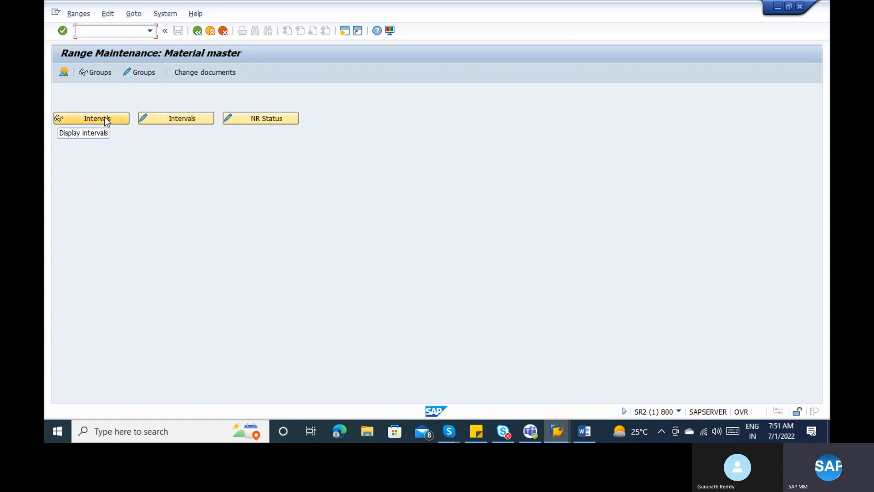
# - Search the group display for 'roh', check which group ROH belongs to, and go back
pyautogui.click(104, 76)
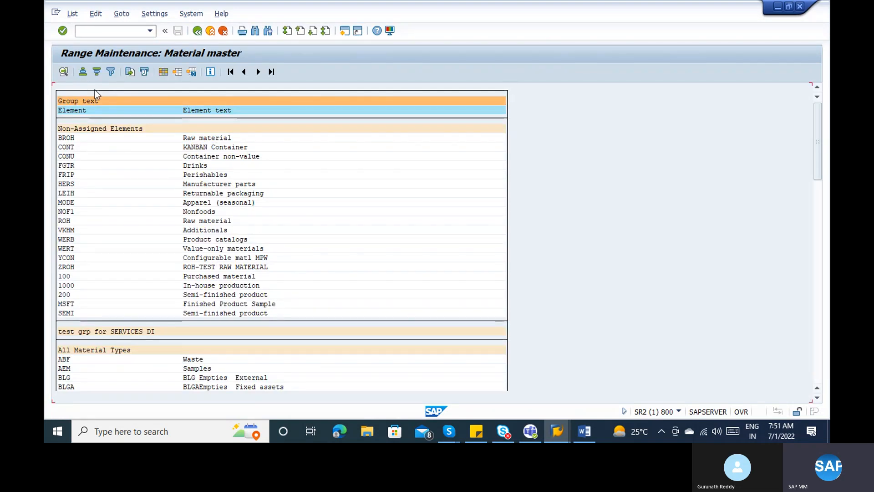
pyautogui.click(85, 101)
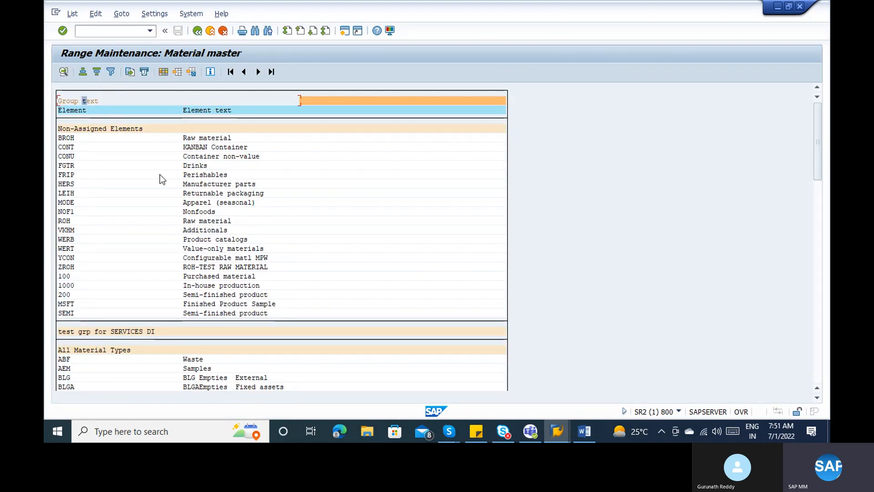
pyautogui.hotkey('ctrl', 'f')
pyautogui.write('roh')
pyautogui.press('Return')
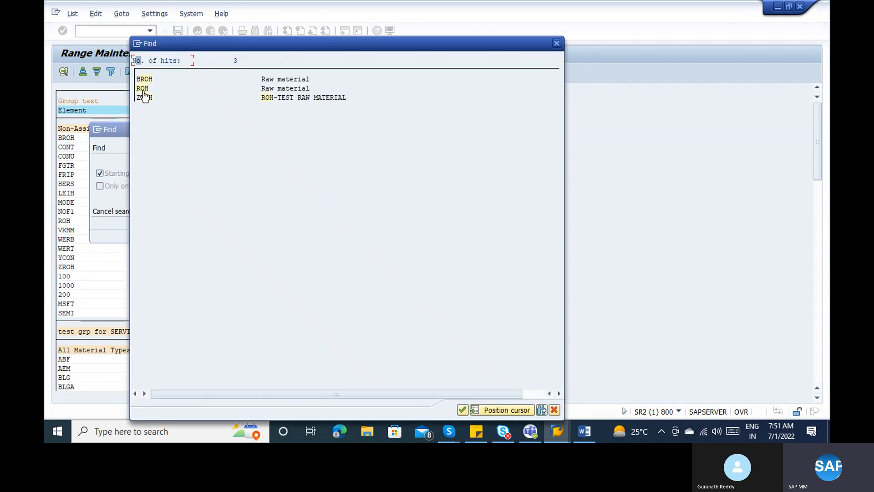
pyautogui.doubleClick(143, 90)
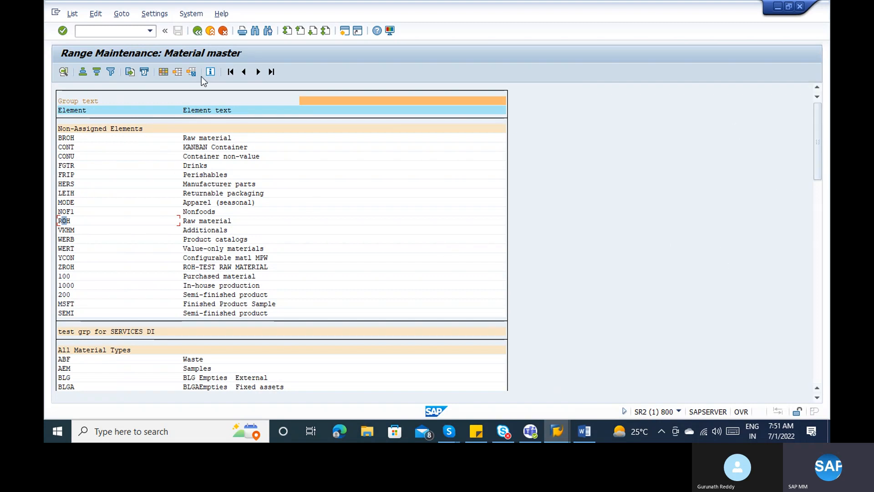
pyautogui.click(99, 130)
pyautogui.click(197, 31)
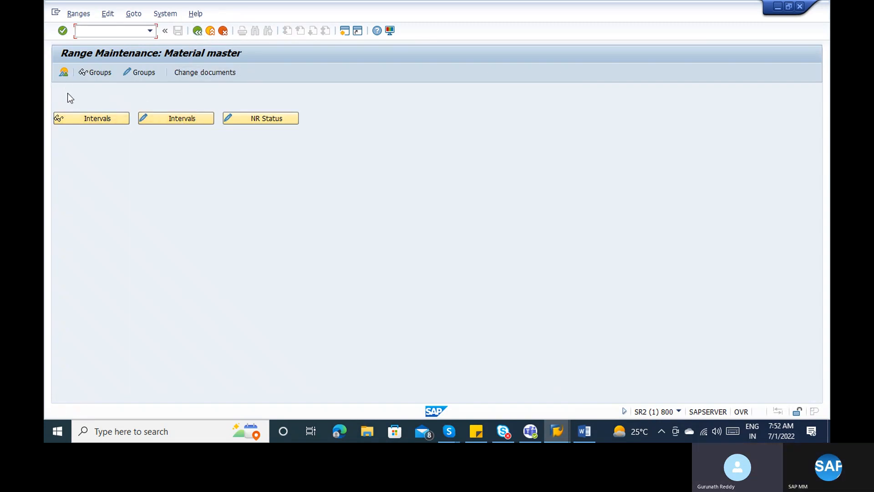
# - Locate ROH in the Group Overview, view the Not assigned group's details, then return
pyautogui.click(63, 74)
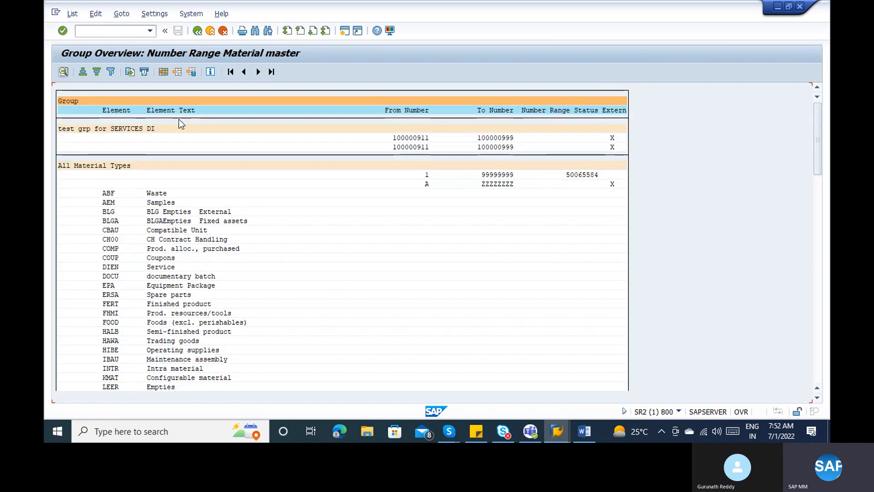
pyautogui.hotkey('ctrl', 'f')
pyautogui.press('Return')
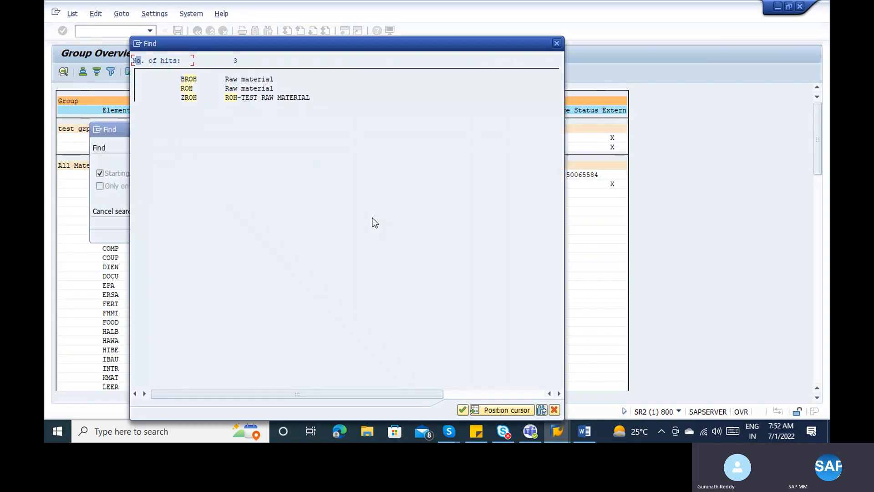
pyautogui.click(186, 86)
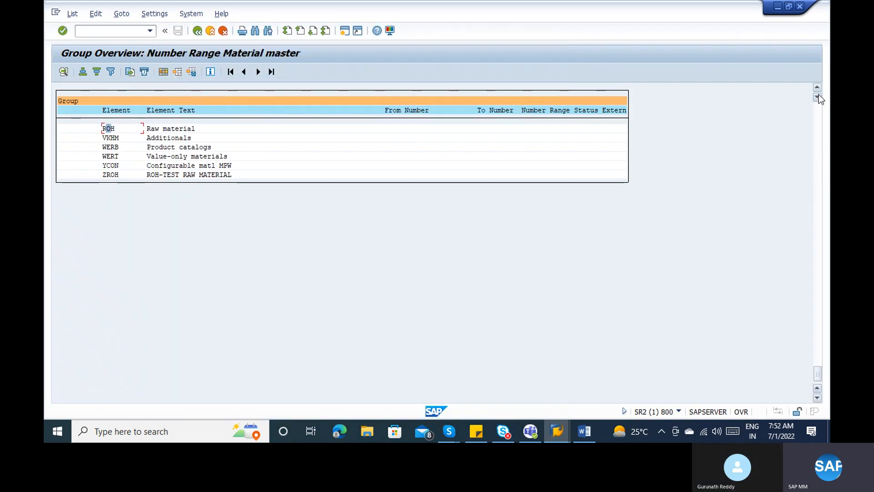
pyautogui.scroll(4, 818, 90)
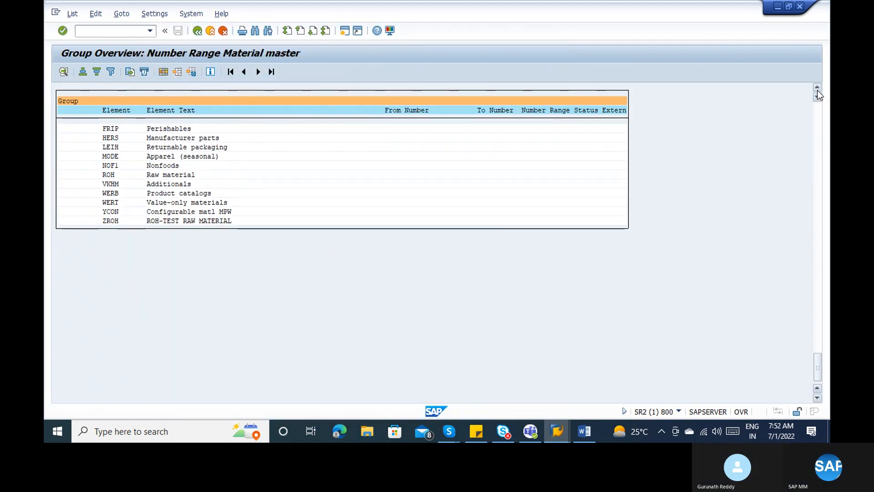
pyautogui.scroll(8, 817, 90)
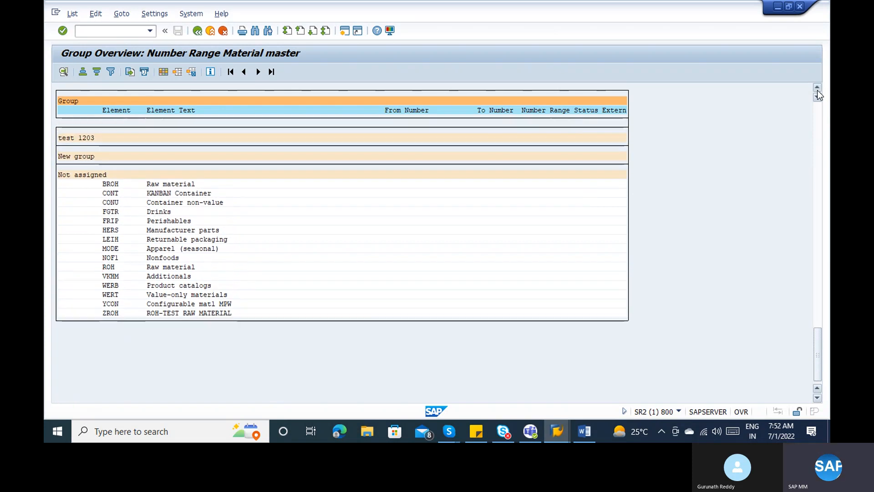
pyautogui.scroll(1, 818, 90)
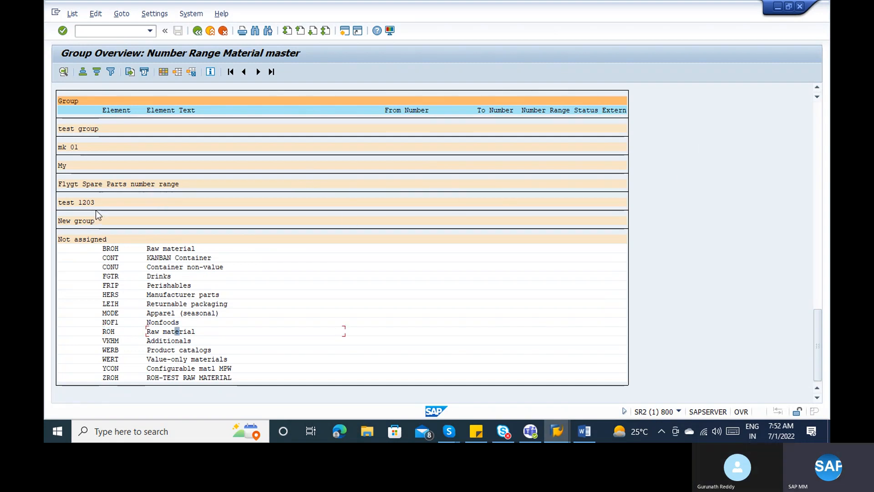
pyautogui.click(79, 239)
pyautogui.click(64, 71)
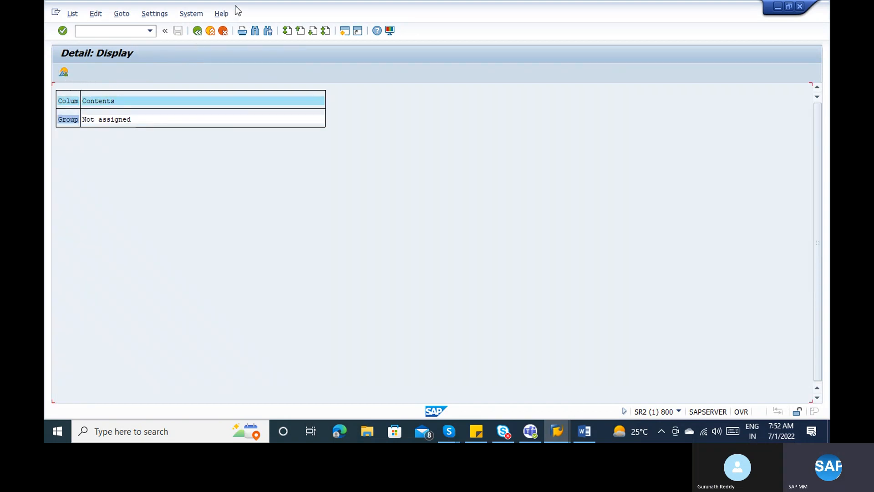
pyautogui.click(197, 30)
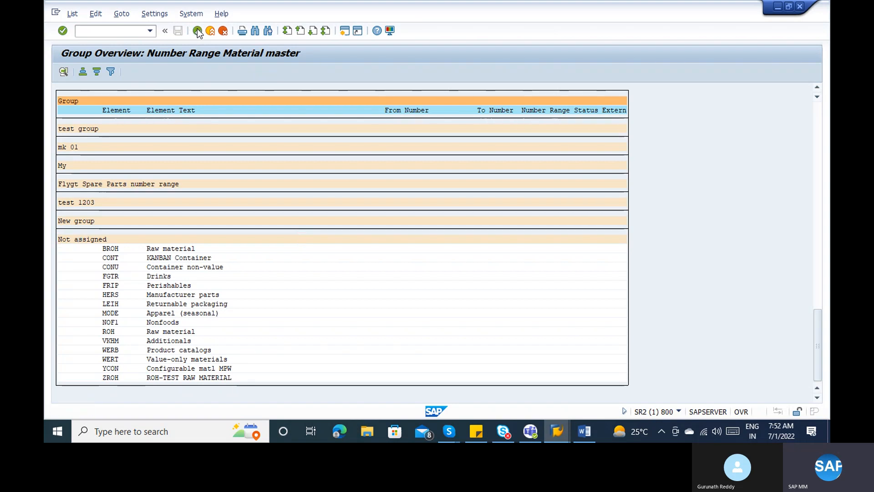
pyautogui.click(198, 31)
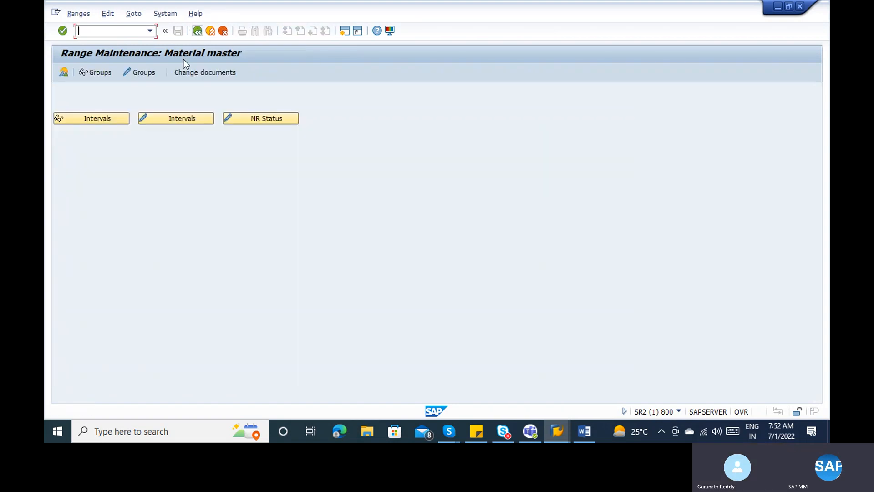
# - Create a new material number range group named ROH_Testing in group maintenance
pyautogui.click(134, 74)
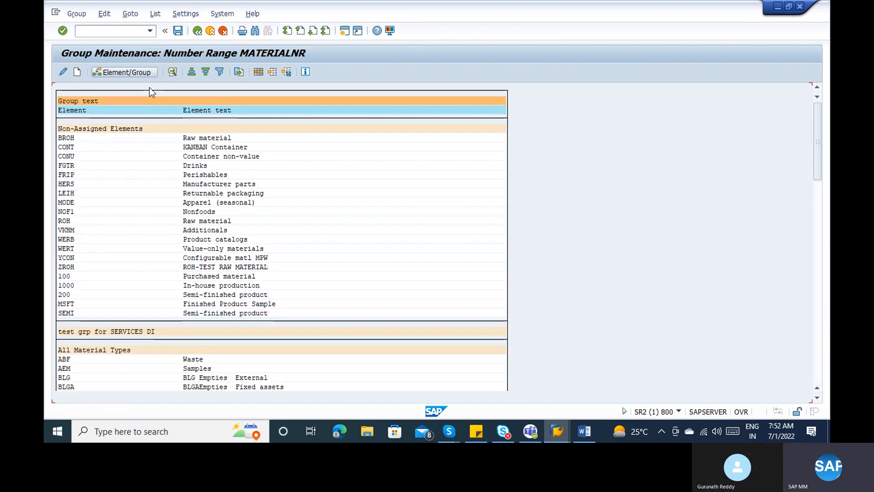
pyautogui.click(815, 244)
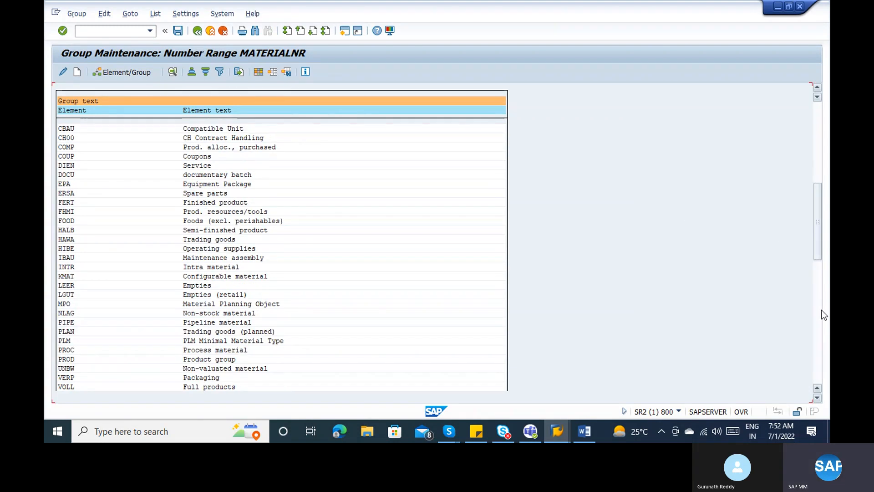
pyautogui.click(818, 319)
pyautogui.click(819, 370)
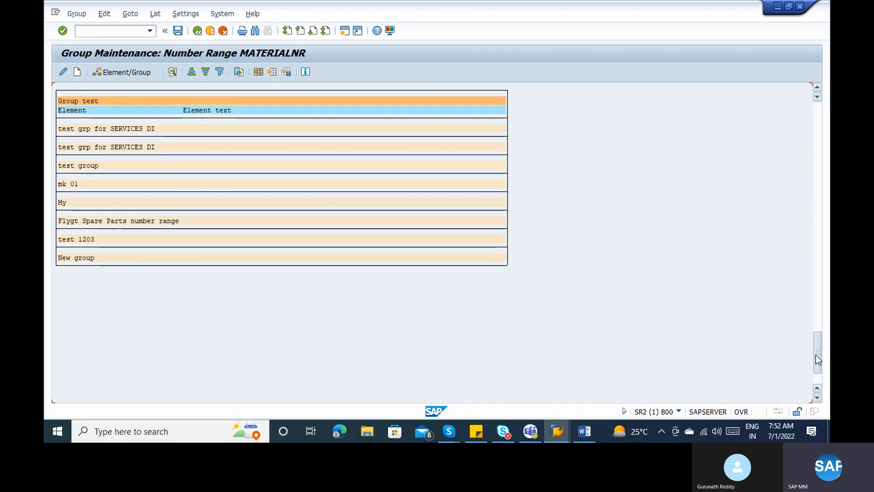
pyautogui.click(815, 295)
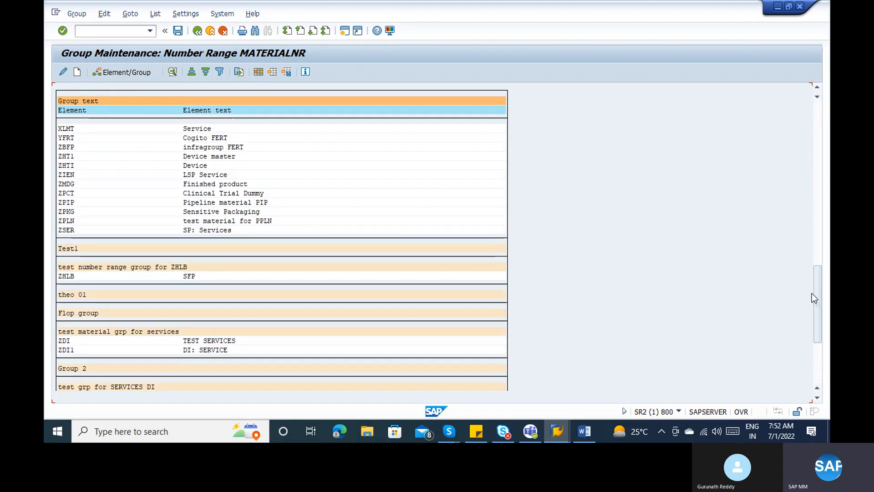
pyautogui.click(78, 73)
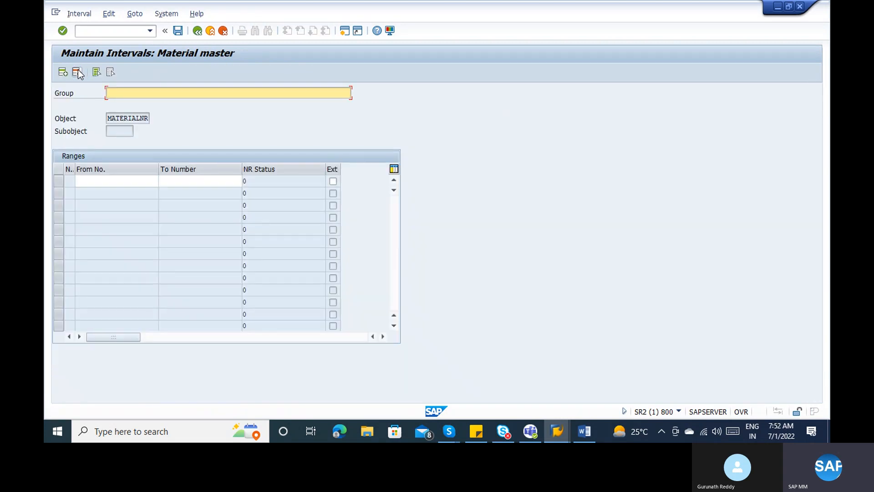
pyautogui.write('ROH_Testing')
pyautogui.click(78, 181)
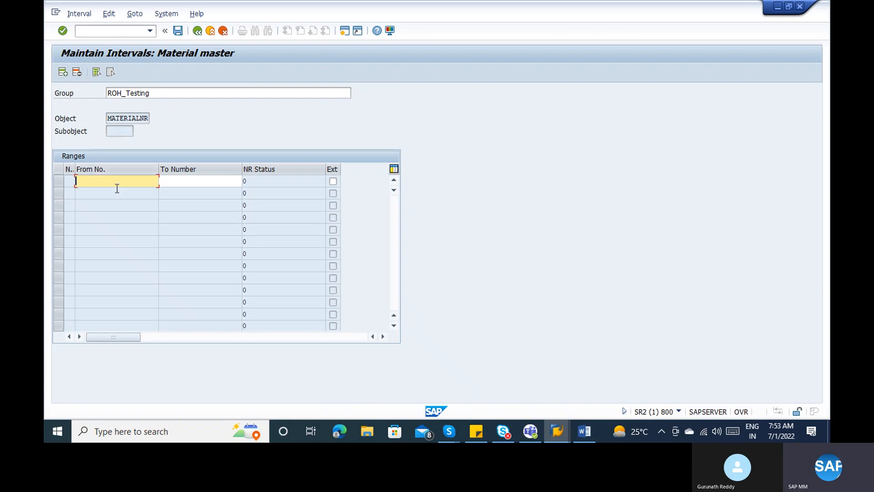
# - Open number range maintenance in a second session with /oMMNR
pyautogui.click(114, 33)
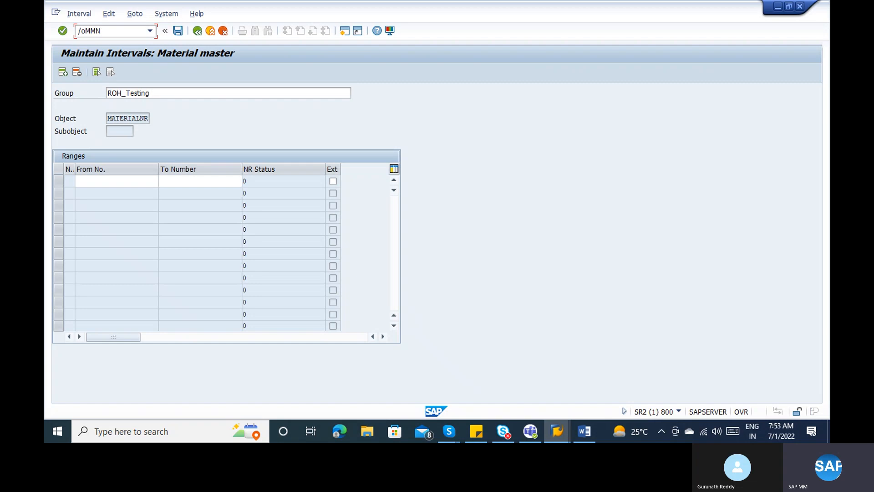
pyautogui.write('/oMMNr')
pyautogui.press('Return')
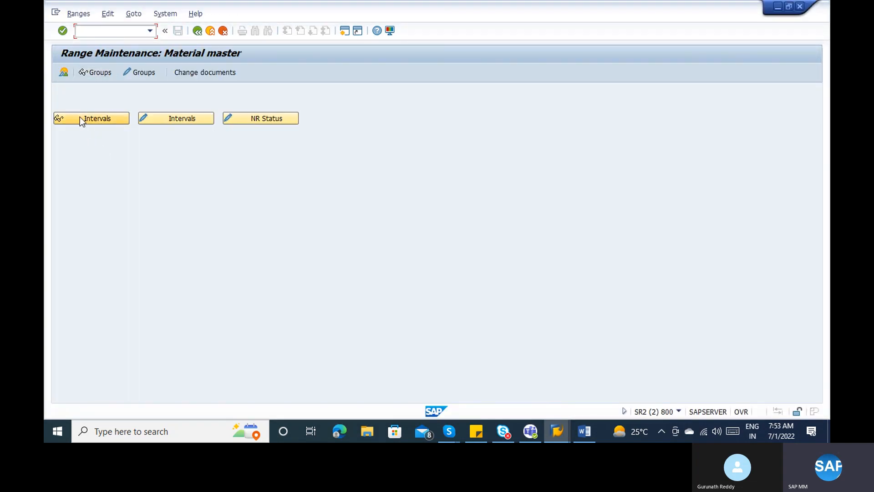
# - Review the limits of existing material number intervals 01, 03 and 04
pyautogui.click(80, 117)
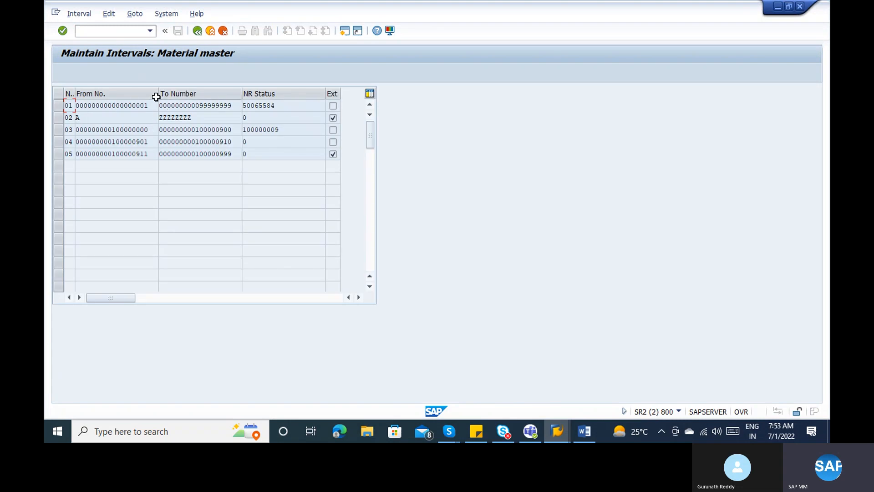
pyautogui.click(153, 105)
pyautogui.click(194, 104)
pyautogui.click(196, 130)
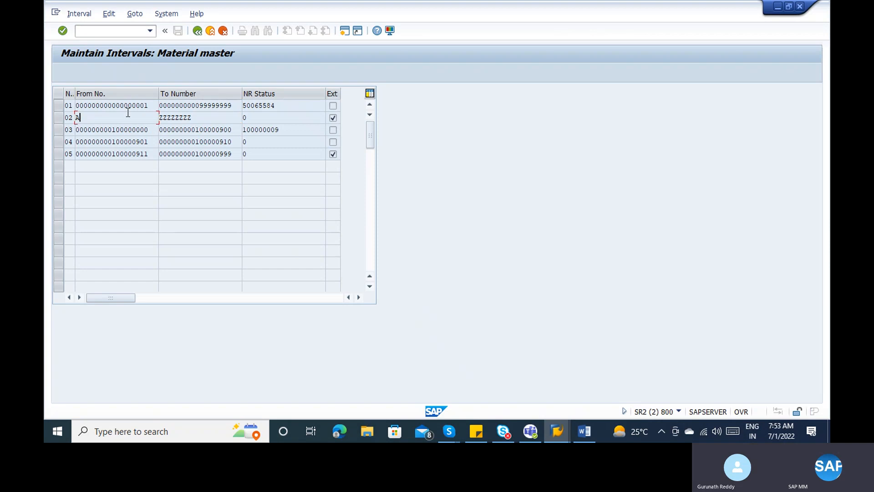
pyautogui.click(223, 106)
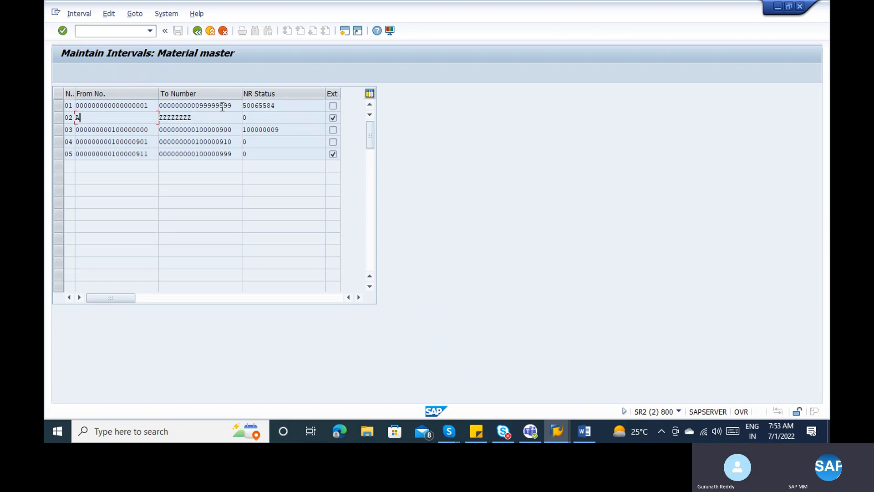
pyautogui.click(137, 130)
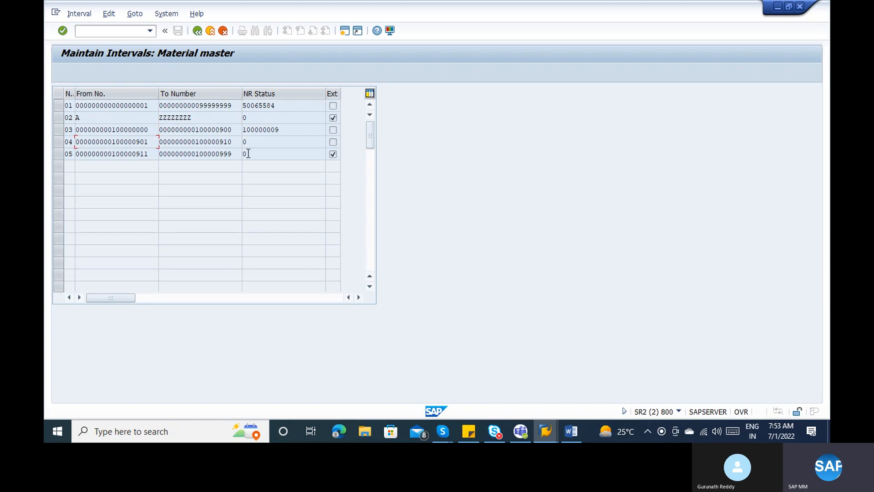
pyautogui.click(218, 141)
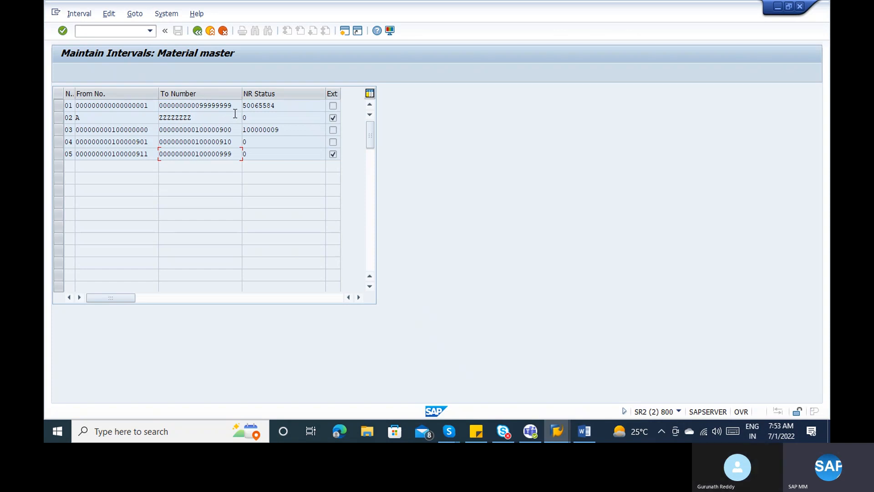
# - Copy the nines from interval 01's upper limit and return to the ROH_Testing session
pyautogui.moveTo(232, 105); pyautogui.dragTo(200, 104)
pyautogui.hotkey('ctrl', 'c')
pyautogui.click(201, 104)
pyautogui.hotkey('alt', 'Tab')
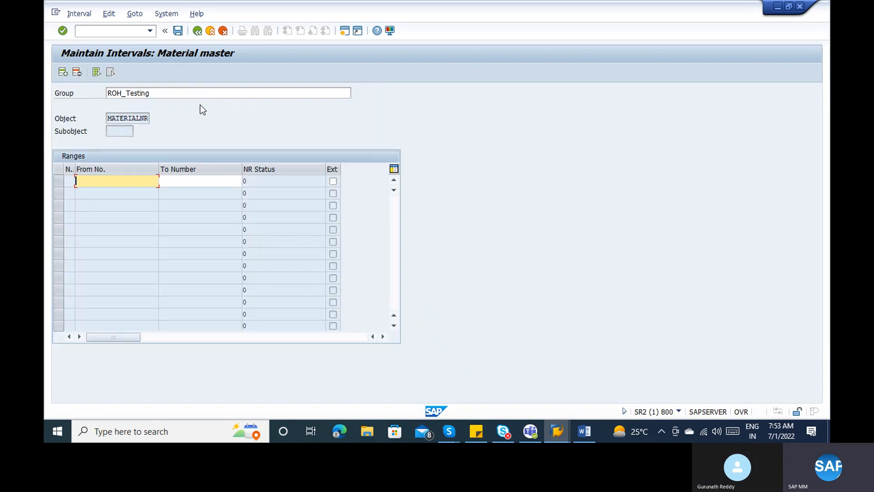
pyautogui.hotkey('ctrl', 'v')
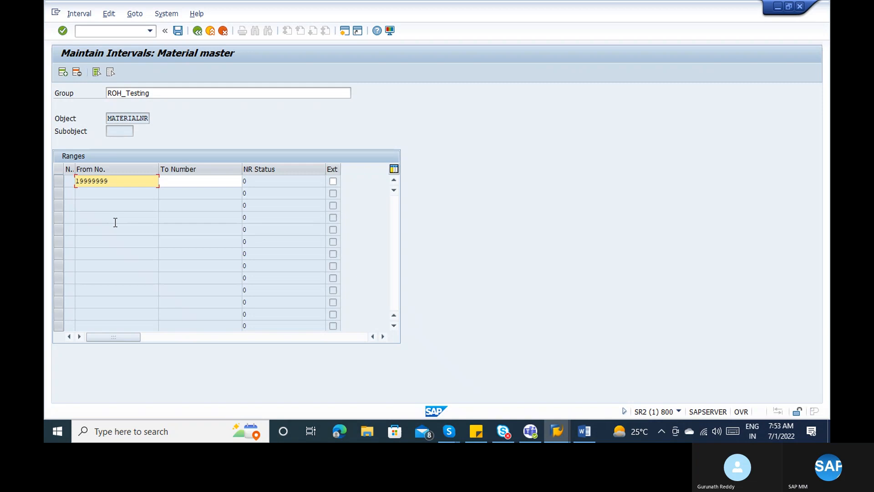
pyautogui.press('Right')
pyautogui.press('Right')
pyautogui.press('Right')
pyautogui.moveTo(118, 181); pyautogui.dragTo(69, 181)
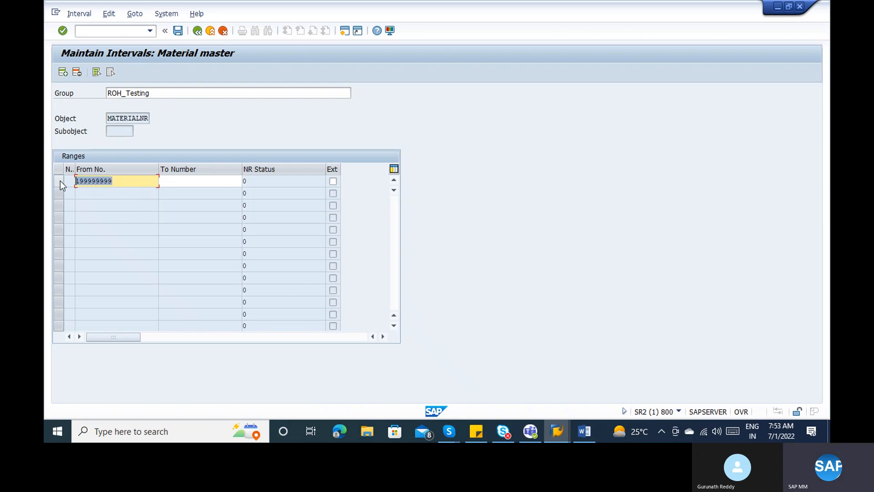
pyautogui.hotkey('ctrl', 'c')
pyautogui.click(181, 183)
pyautogui.hotkey('ctrl', 'v')
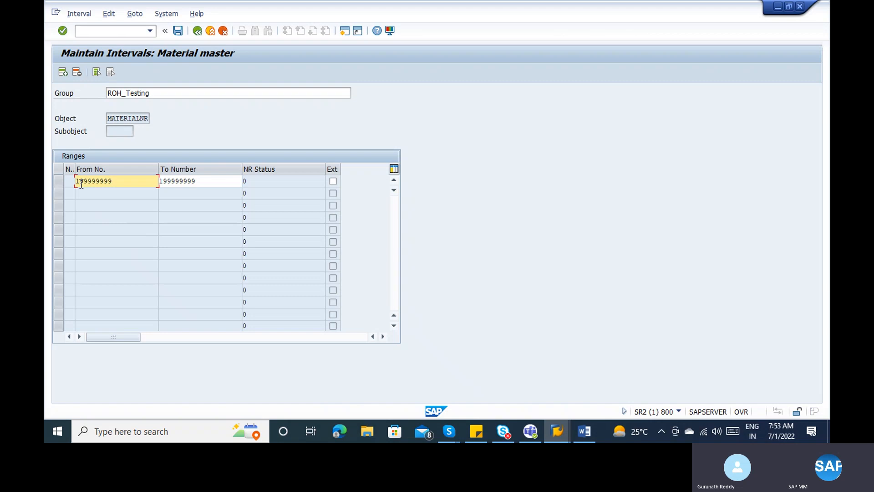
pyautogui.write('000000000')
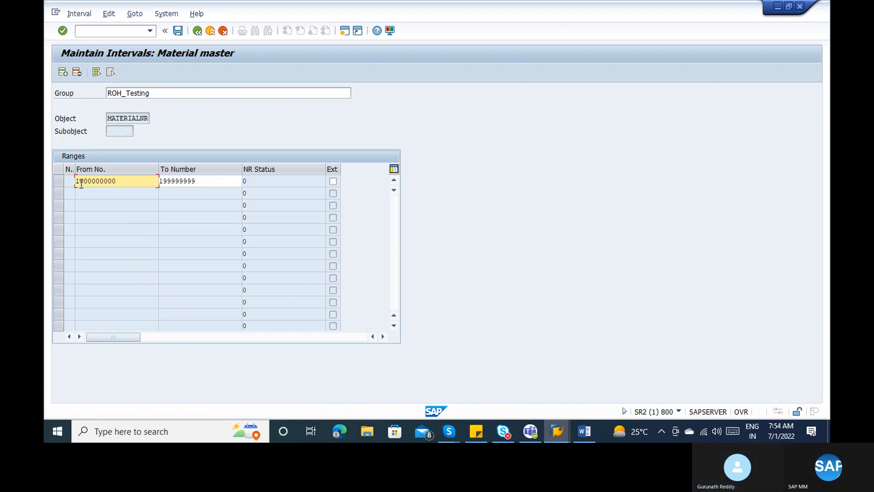
pyautogui.press('Return')
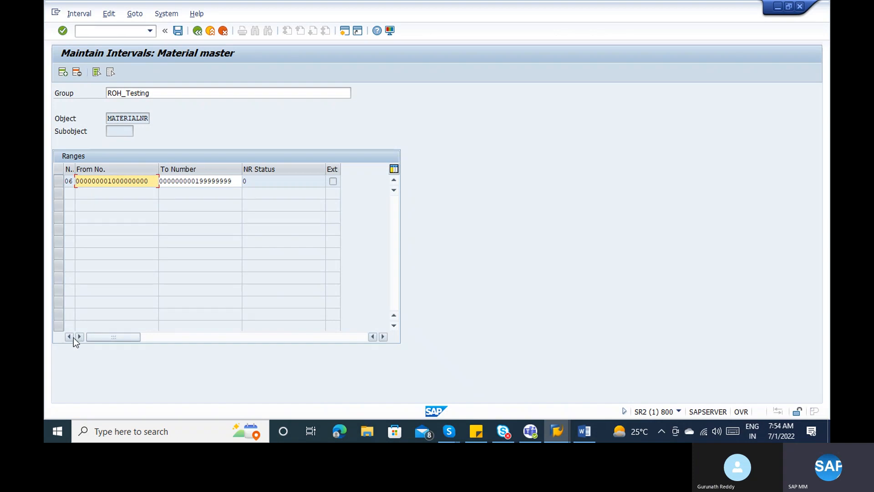
# - Save interval 06; it is rejected because the From number isn't smaller than To
pyautogui.hotkey('alt', 'Tab')
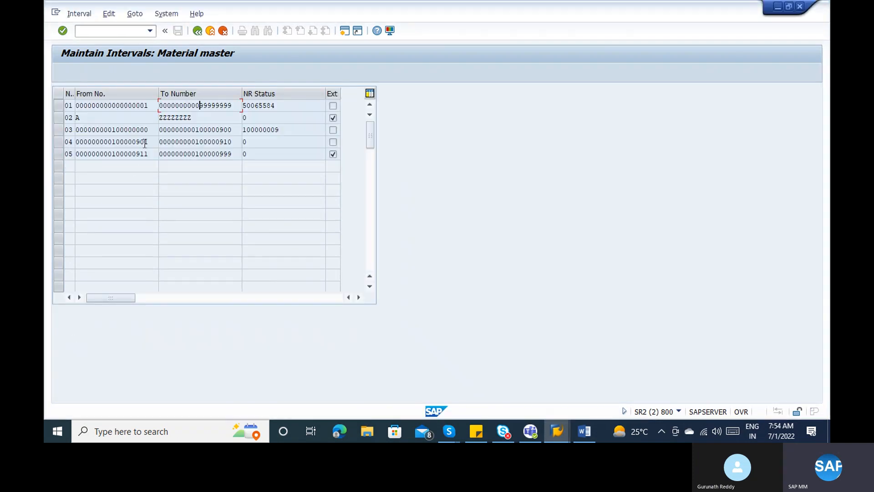
pyautogui.hotkey('alt', 'Tab')
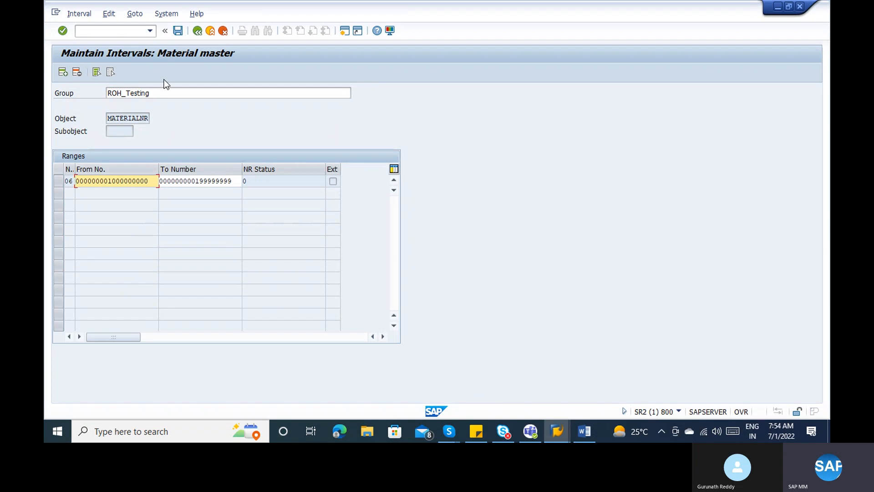
pyautogui.click(181, 27)
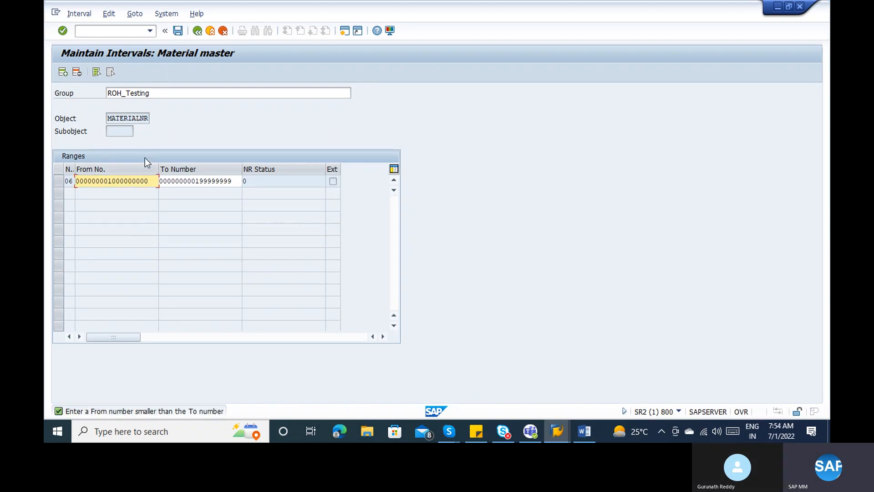
pyautogui.click(118, 183)
pyautogui.press('Right')
pyautogui.press('Right')
pyautogui.click(201, 182)
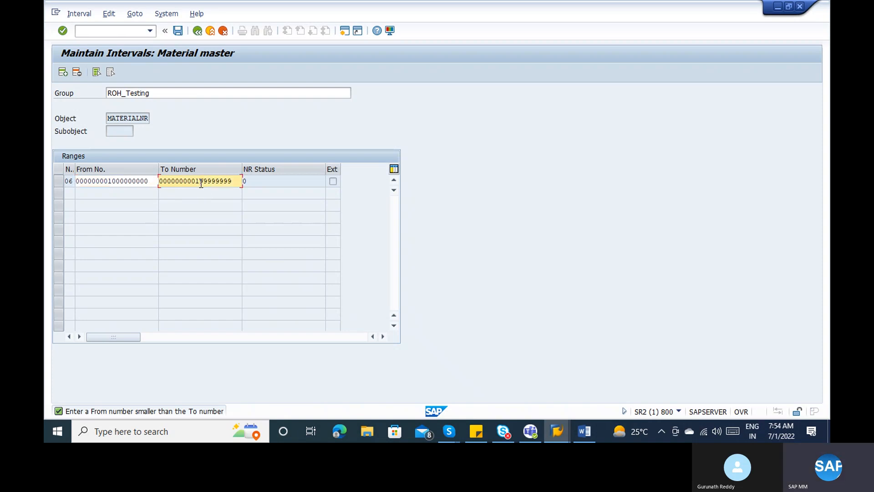
pyautogui.press('Right')
pyautogui.press('Right')
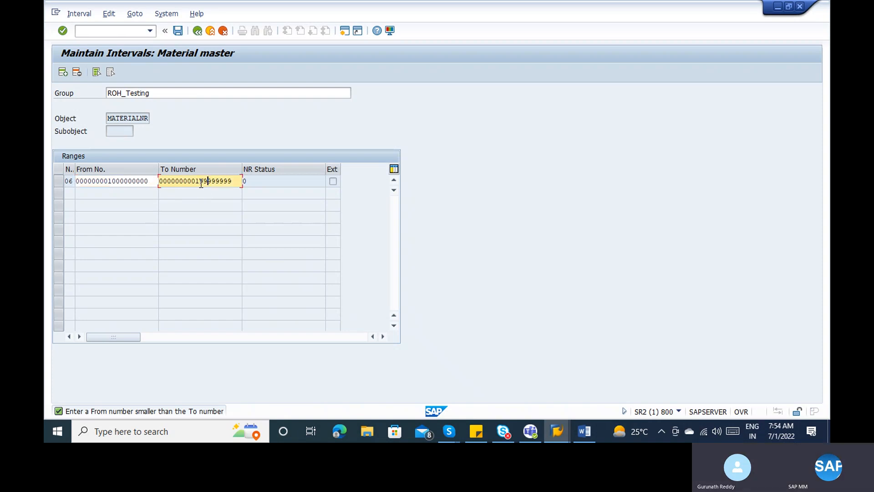
pyautogui.press('Right')
pyautogui.press('Right')
pyautogui.press('Right')
pyautogui.press('Right')
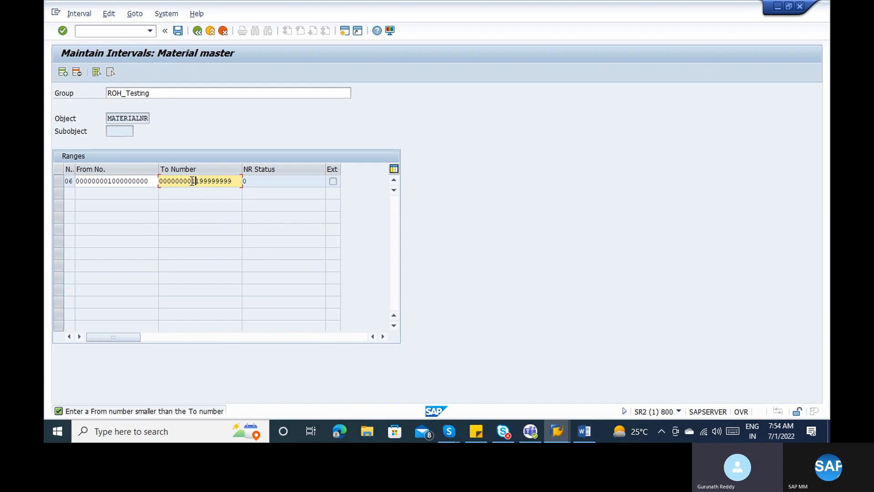
pyautogui.write('9')
pyautogui.hotkey('ctrl', 's')
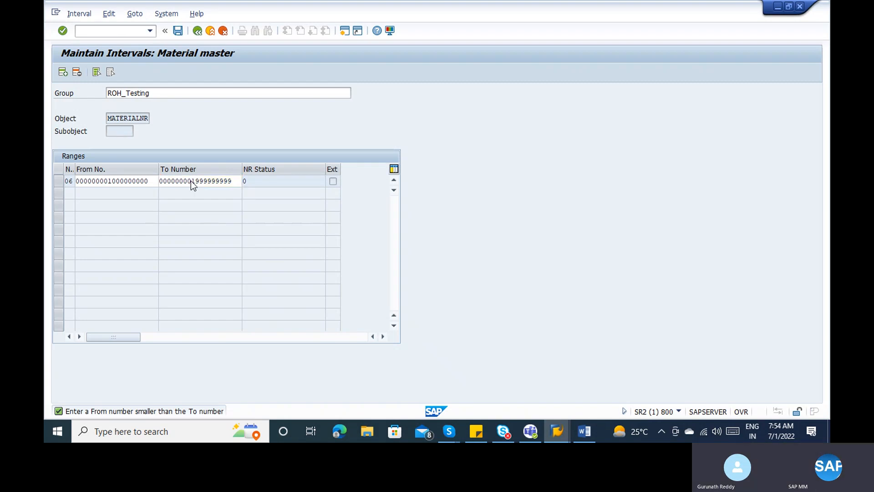
pyautogui.press('Return')
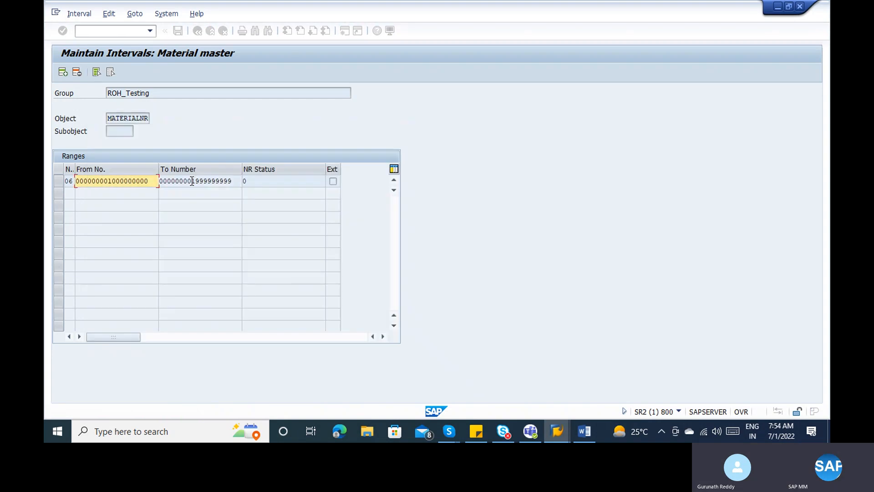
# - Leave interval editing and answer the save prompt to return to the MATERIALNR groups
pyautogui.moveTo(167, 93); pyautogui.dragTo(106, 93)
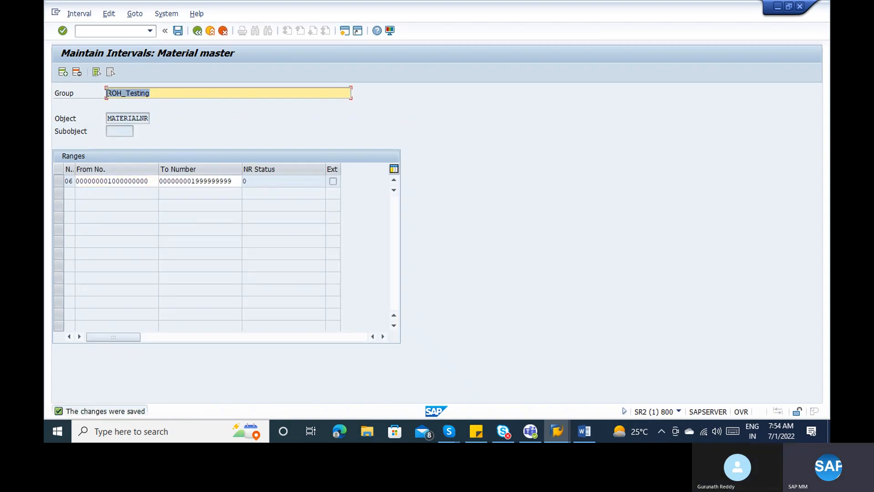
pyautogui.click(106, 94)
pyautogui.click(94, 182)
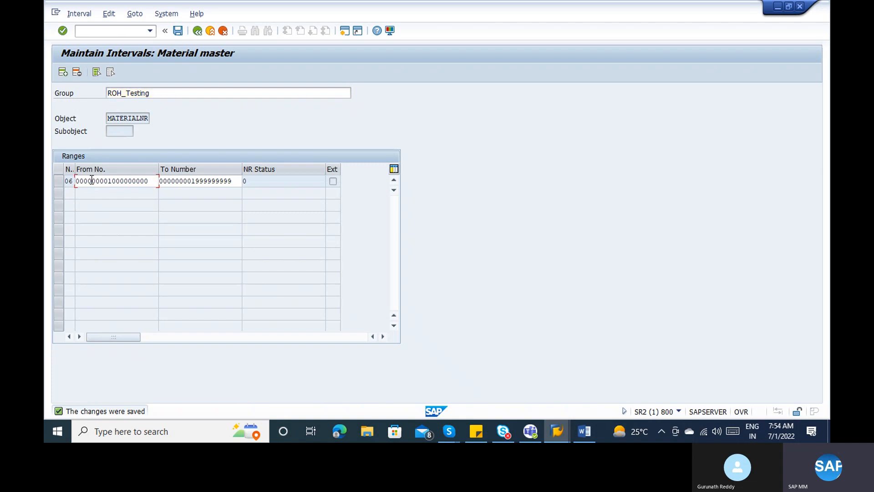
pyautogui.click(197, 30)
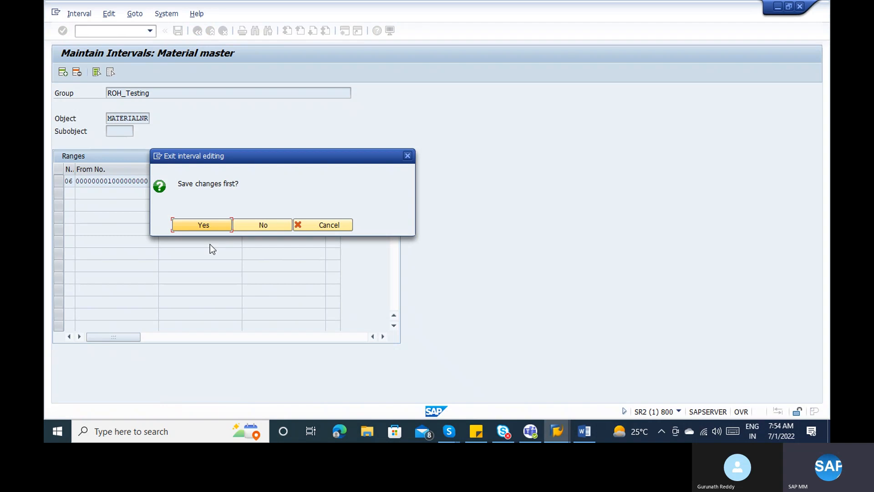
pyautogui.click(198, 228)
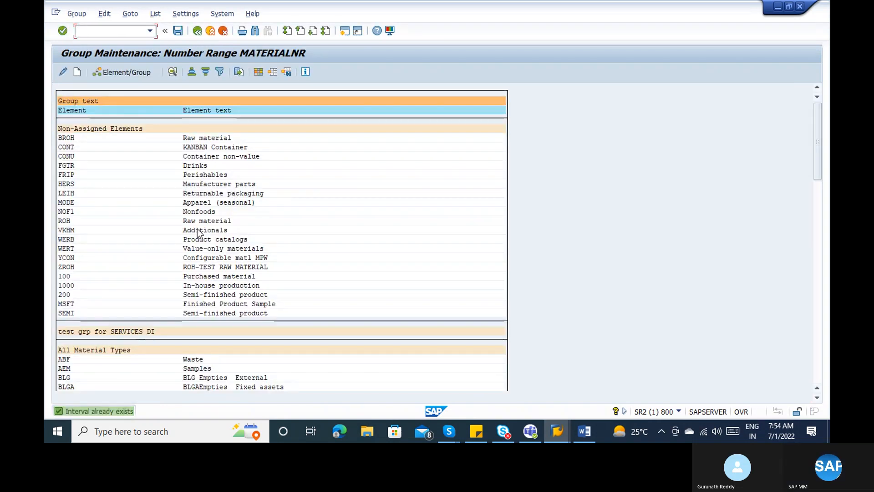
# - Page through the MATERIALNR group list and search it for 'roh'
pyautogui.click(815, 225)
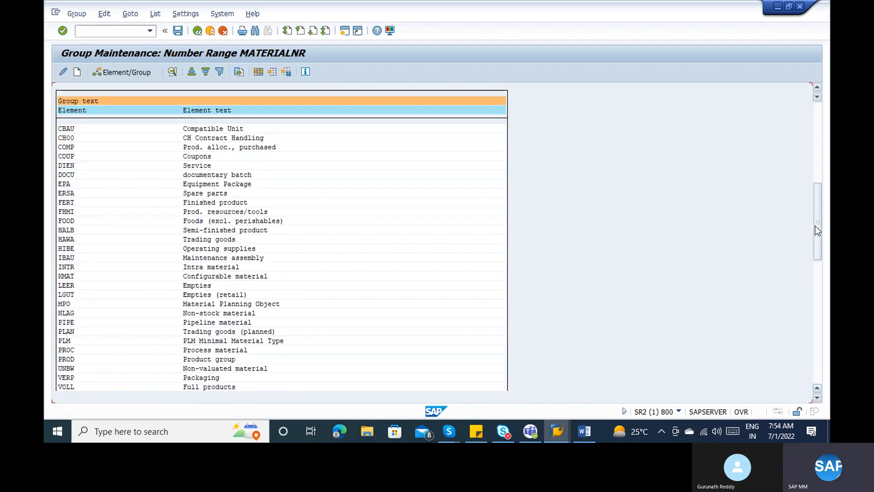
pyautogui.click(815, 345)
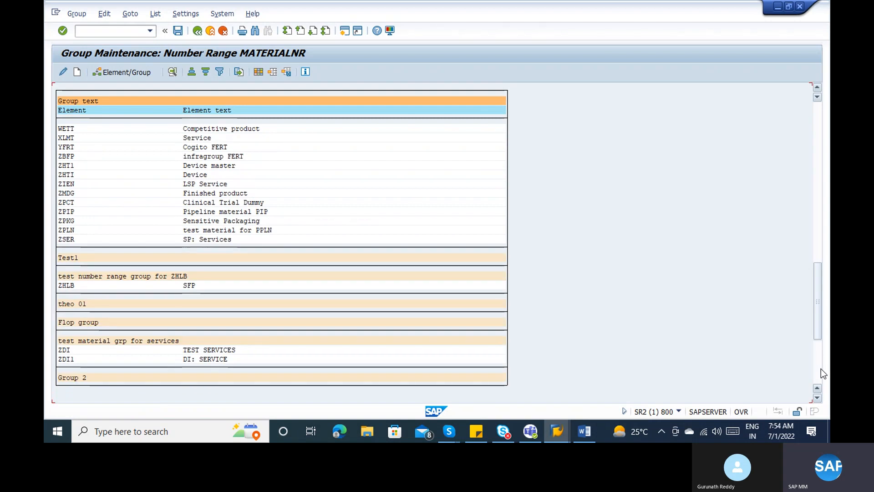
pyautogui.click(818, 367)
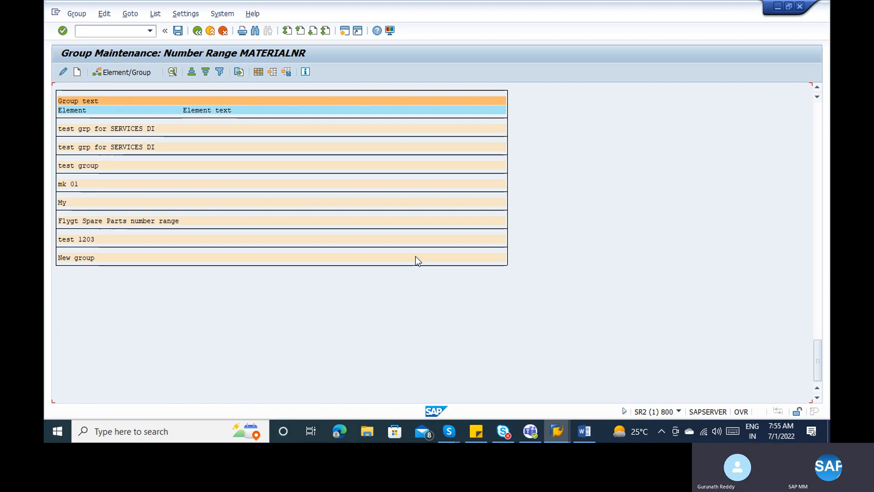
pyautogui.hotkey('ctrl', 'f')
pyautogui.write('roh')
pyautogui.press('Return')
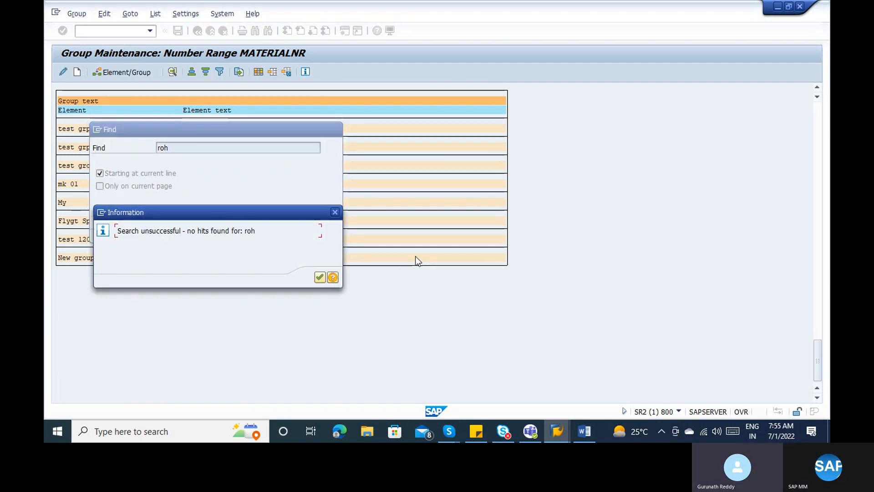
# - Dismiss the no-hits result and exit to Range Maintenance: Material master
pyautogui.press('Return')
pyautogui.press('Escape')
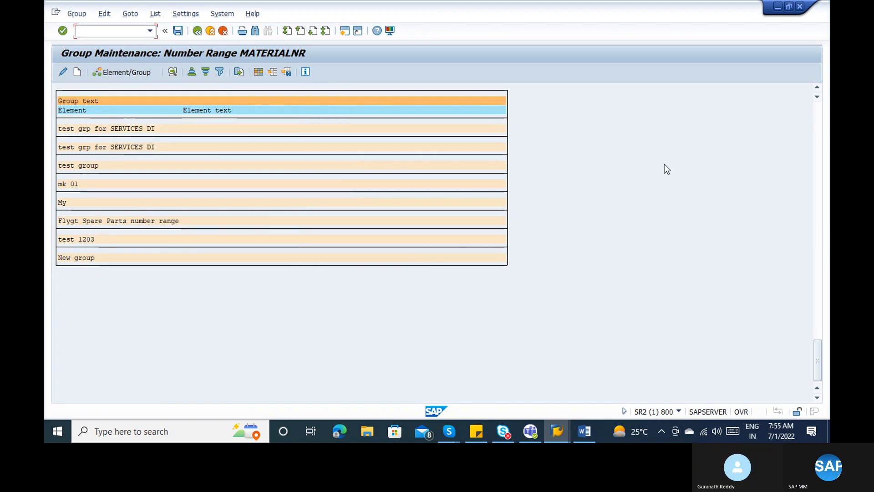
pyautogui.click(818, 113)
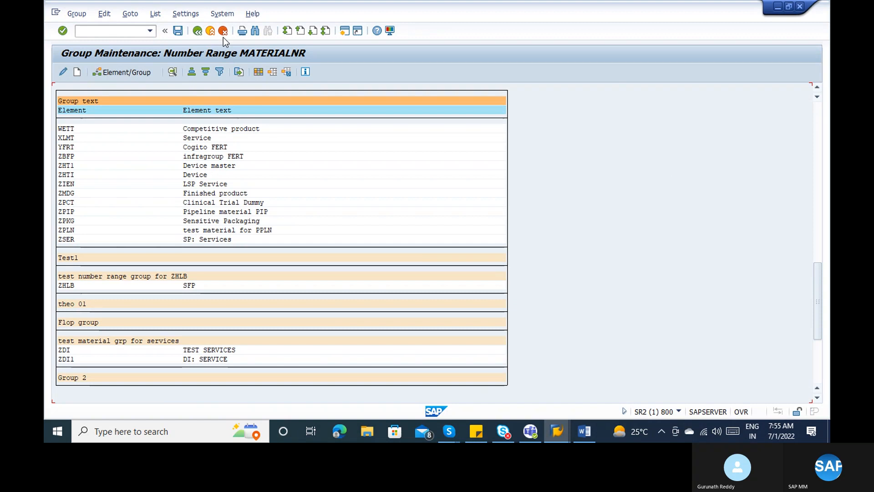
pyautogui.click(210, 31)
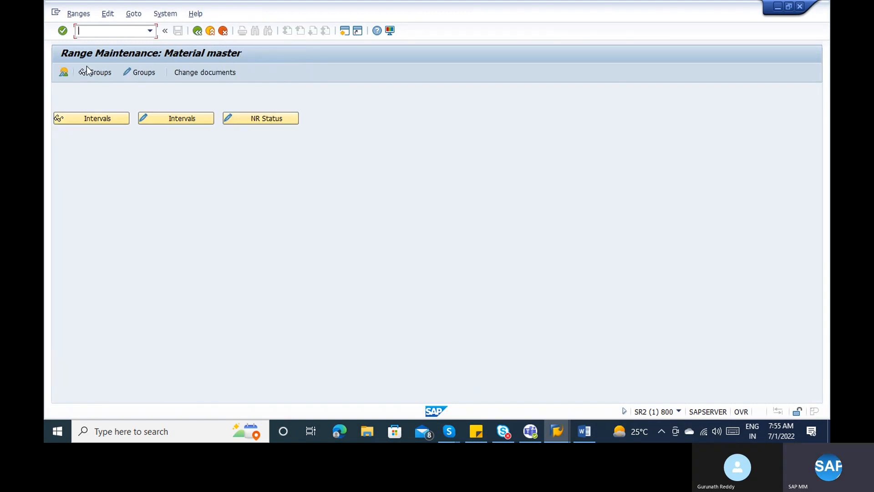
pyautogui.click(148, 121)
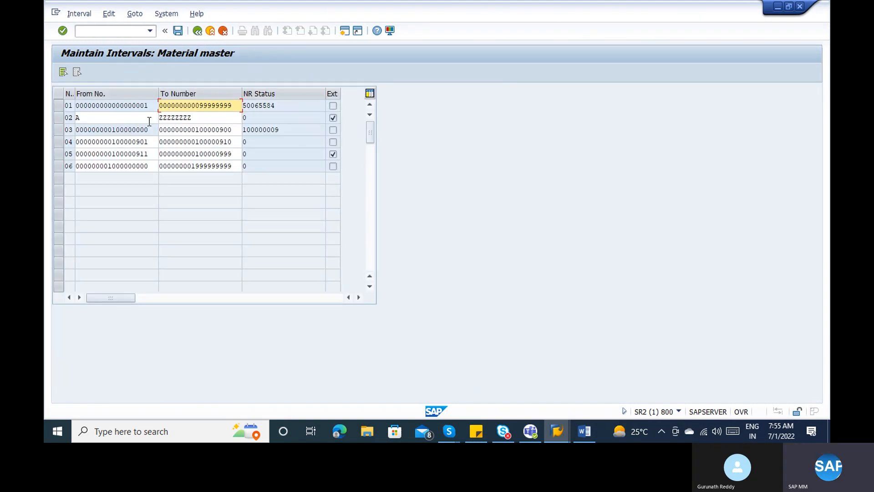
pyautogui.click(197, 30)
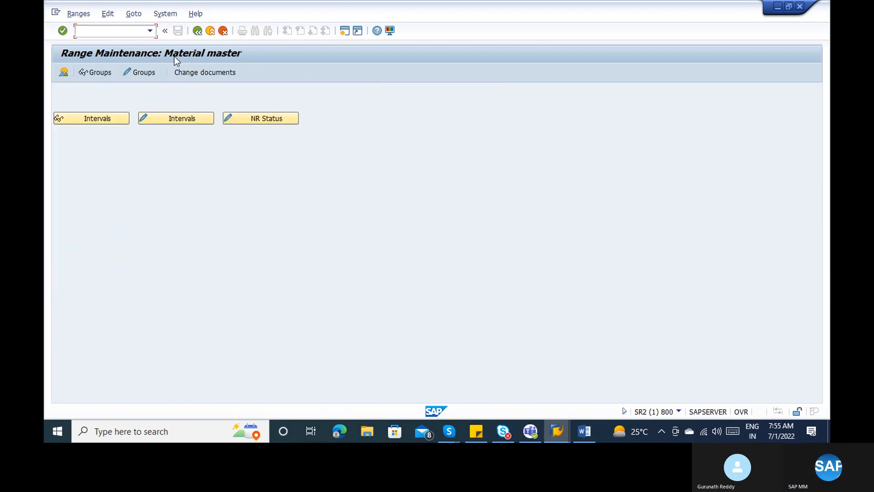
pyautogui.click(157, 121)
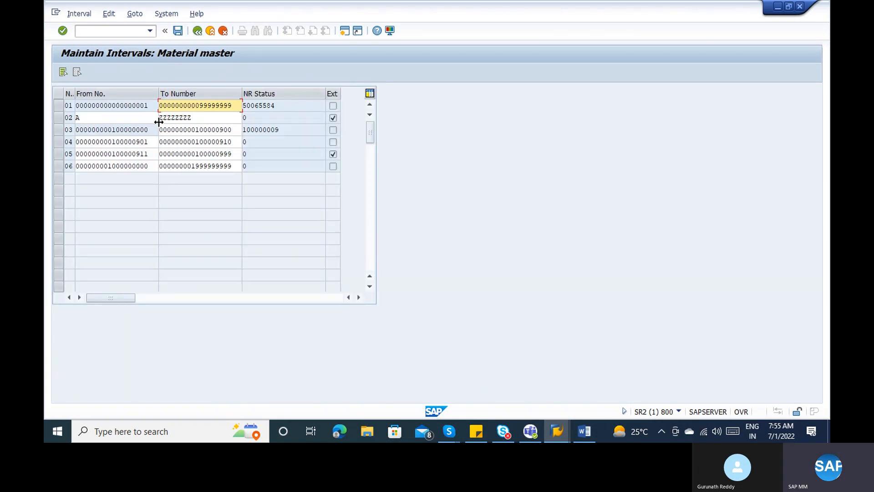
pyautogui.click(184, 167)
pyautogui.click(56, 167)
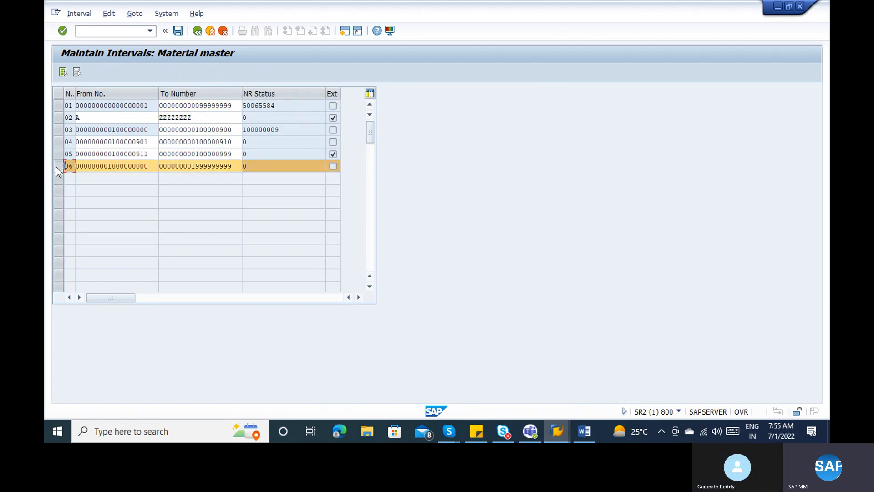
pyautogui.click(197, 31)
pyautogui.click(137, 72)
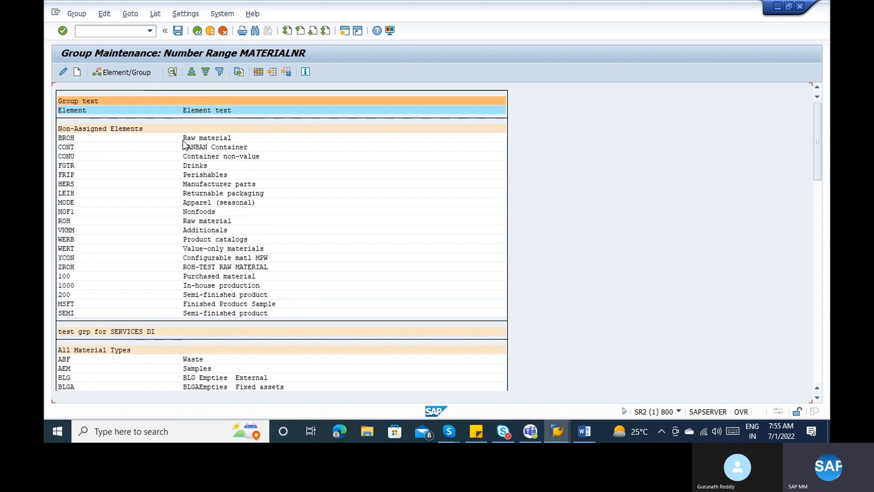
pyautogui.hotkey('ctrl', 'f')
pyautogui.press('Return')
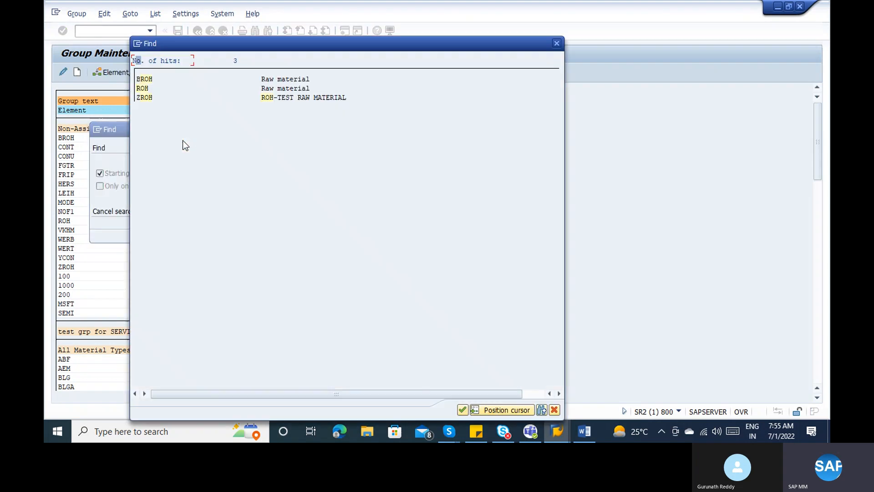
pyautogui.press('Escape')
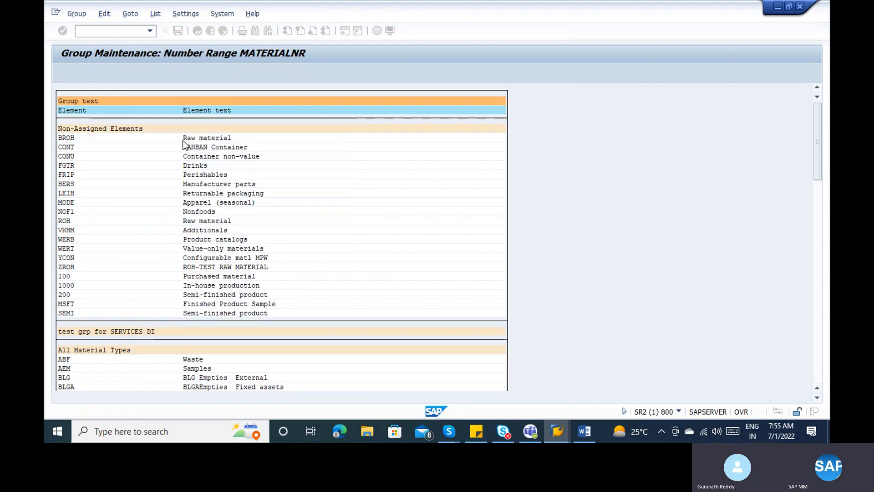
pyautogui.click(820, 261)
pyautogui.click(818, 286)
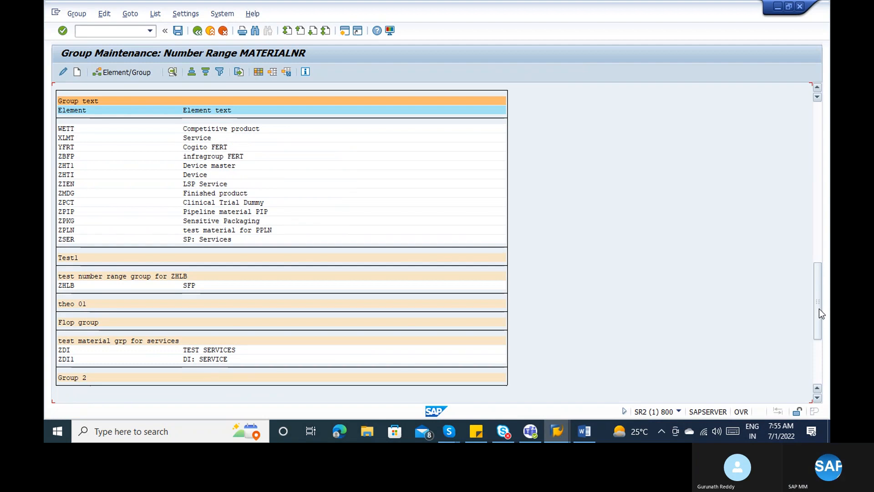
pyautogui.click(818, 355)
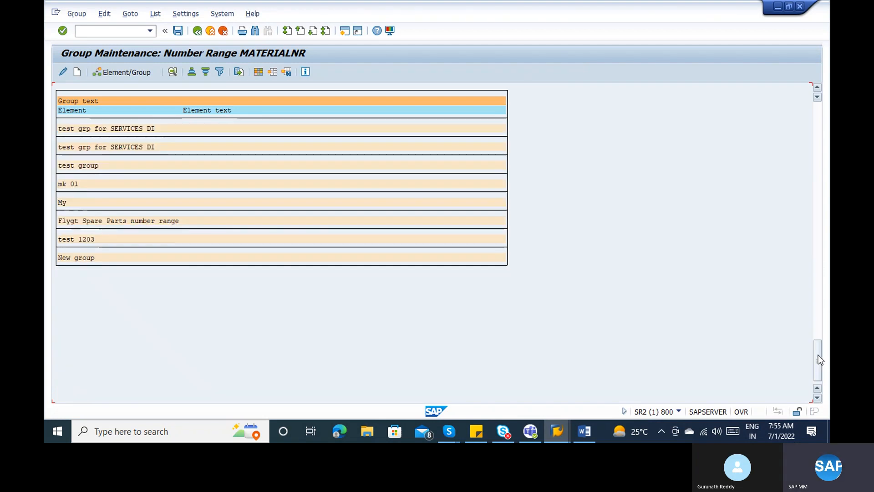
pyautogui.moveTo(818, 353); pyautogui.dragTo(819, 305)
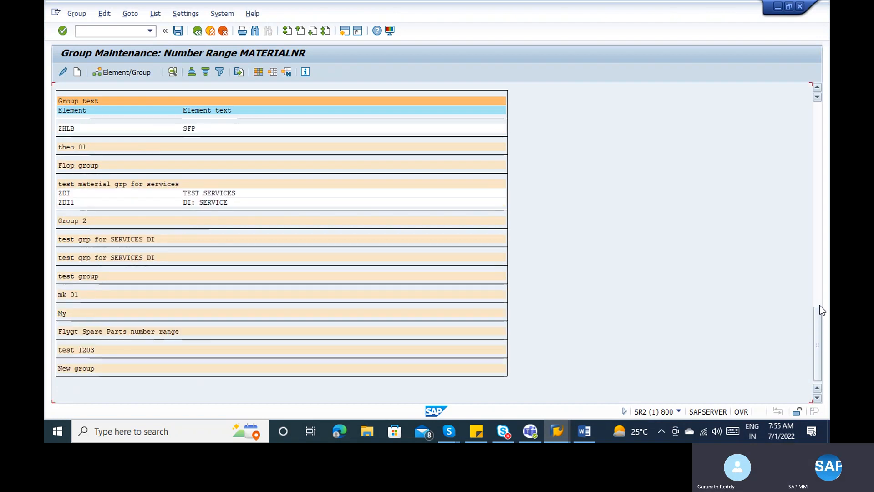
pyautogui.click(819, 303)
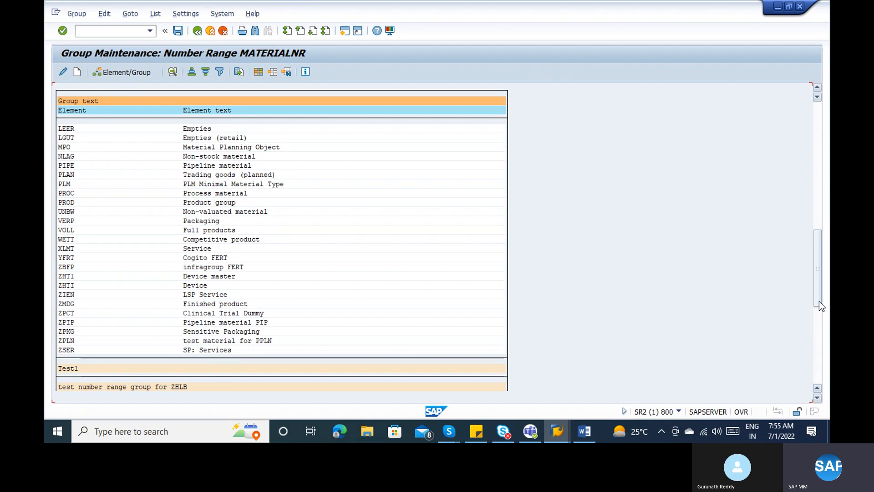
pyautogui.click(815, 324)
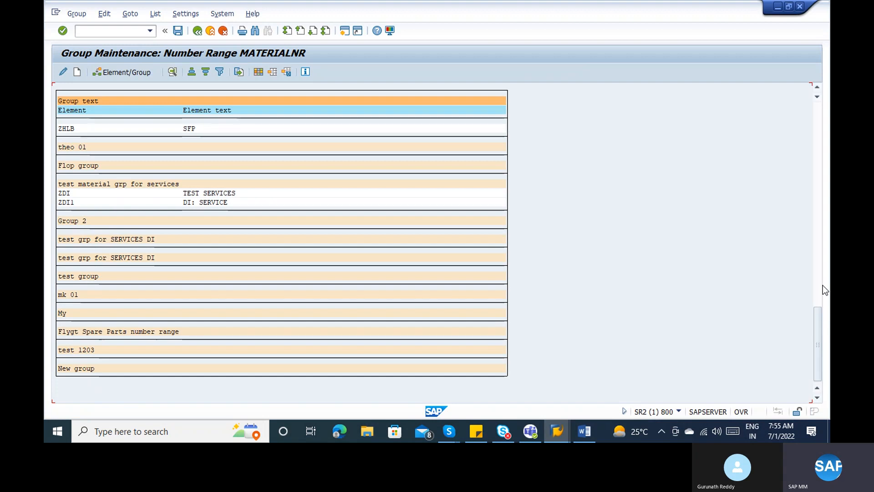
pyautogui.click(815, 266)
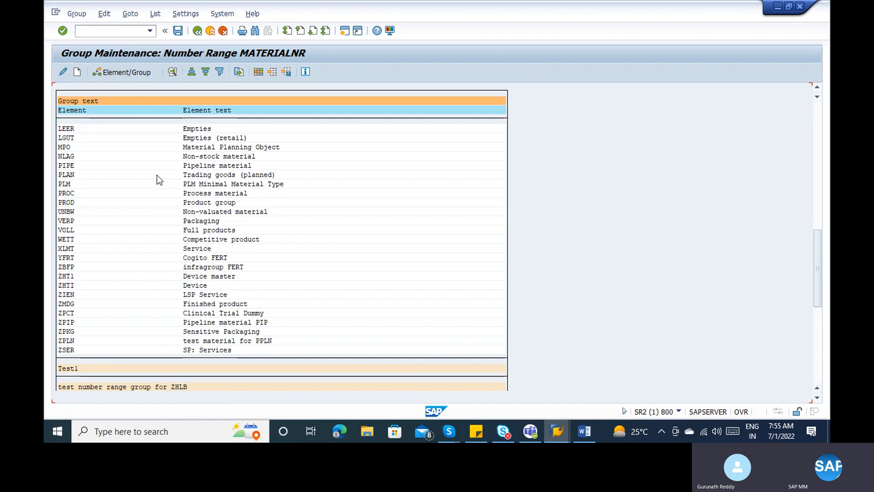
pyautogui.hotkey('ctrl', 'f')
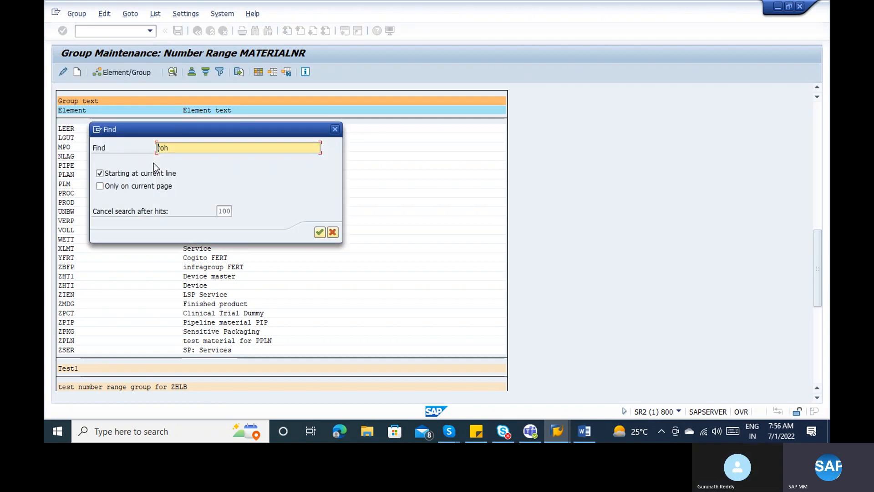
pyautogui.press('Return')
pyautogui.press('Return')
pyautogui.press('Escape')
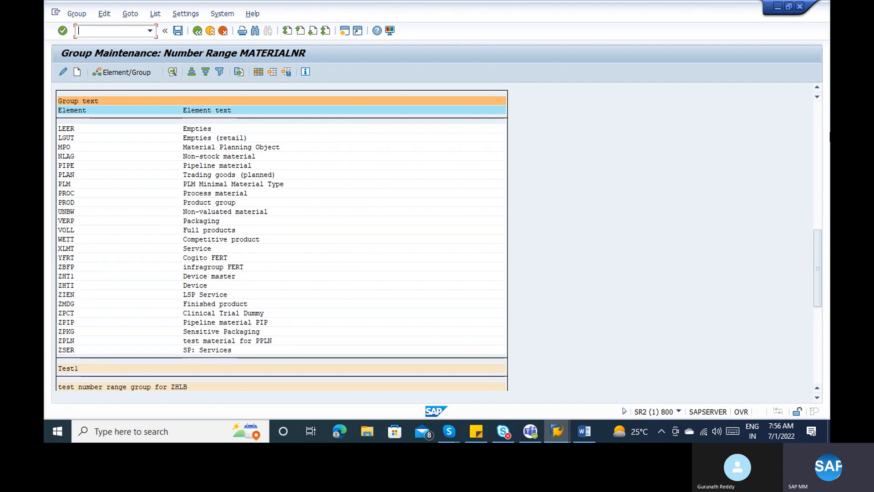
pyautogui.click(818, 122)
pyautogui.click(820, 125)
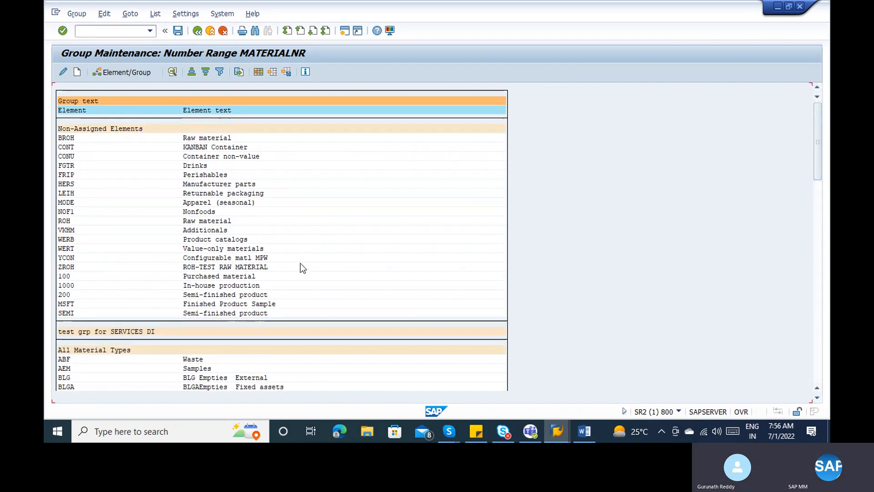
pyautogui.hotkey('ctrl', 'f')
pyautogui.press('Return')
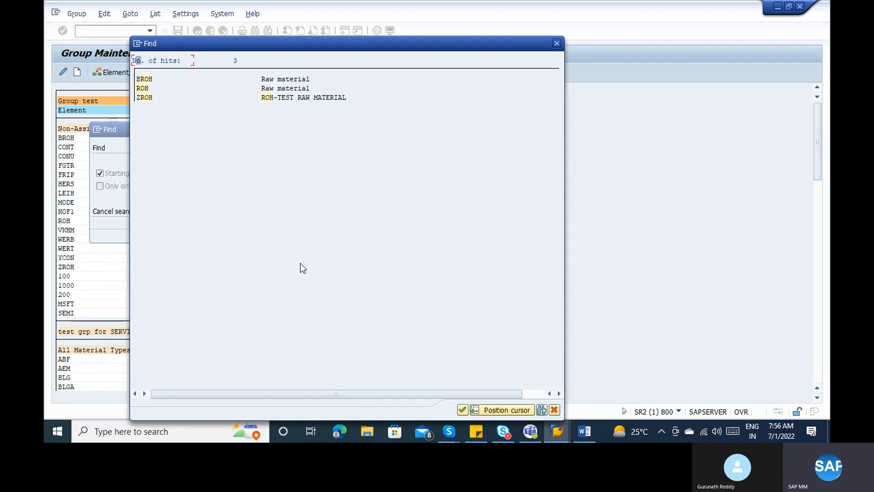
pyautogui.doubleClick(146, 88)
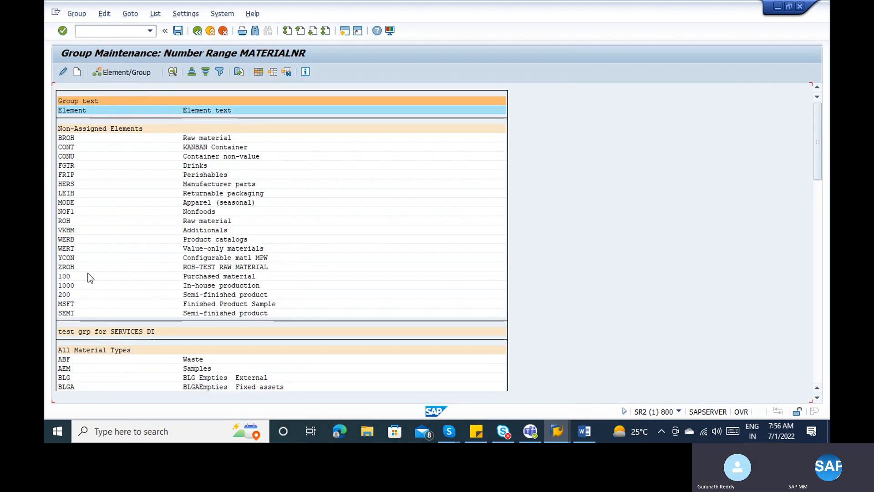
pyautogui.click(64, 221)
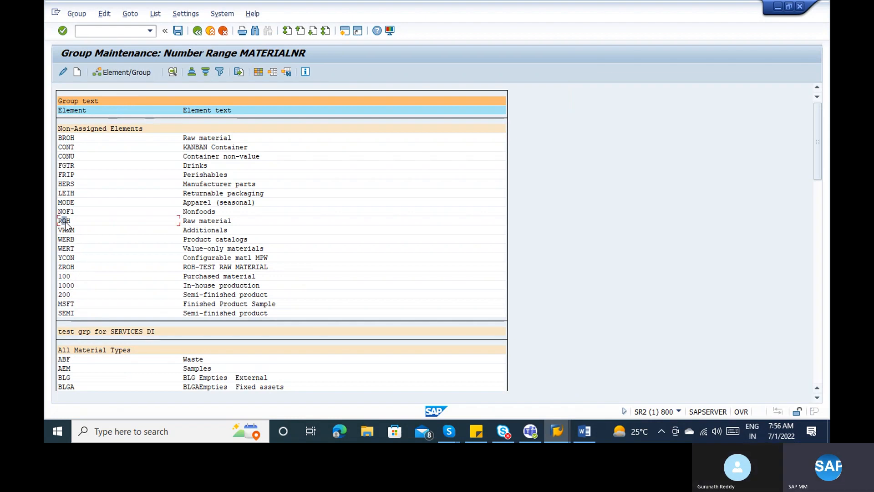
pyautogui.click(109, 73)
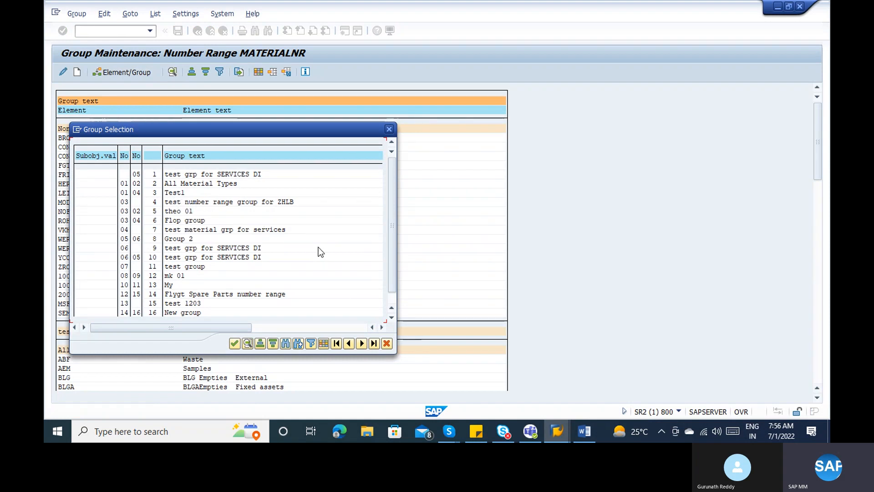
pyautogui.click(392, 296)
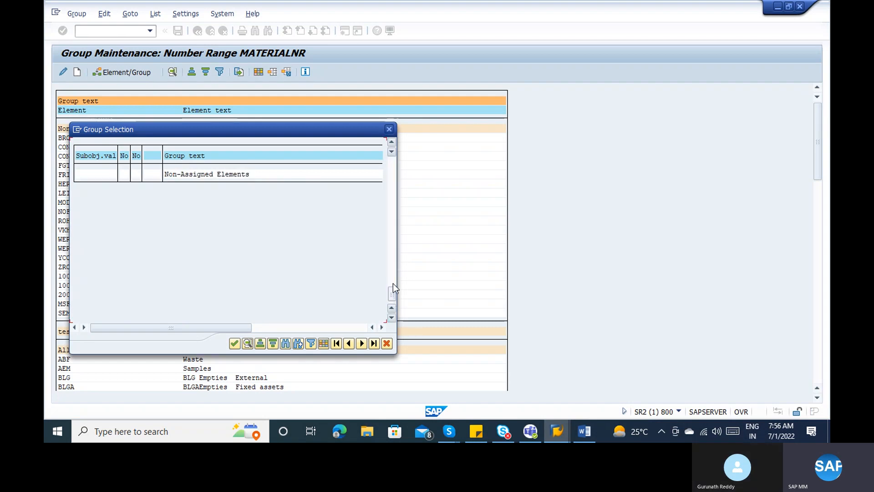
pyautogui.click(394, 269)
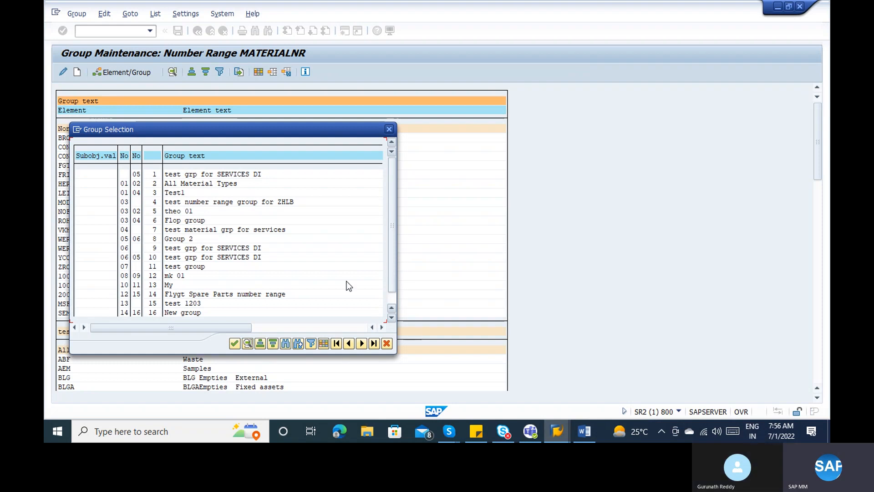
pyautogui.click(280, 328)
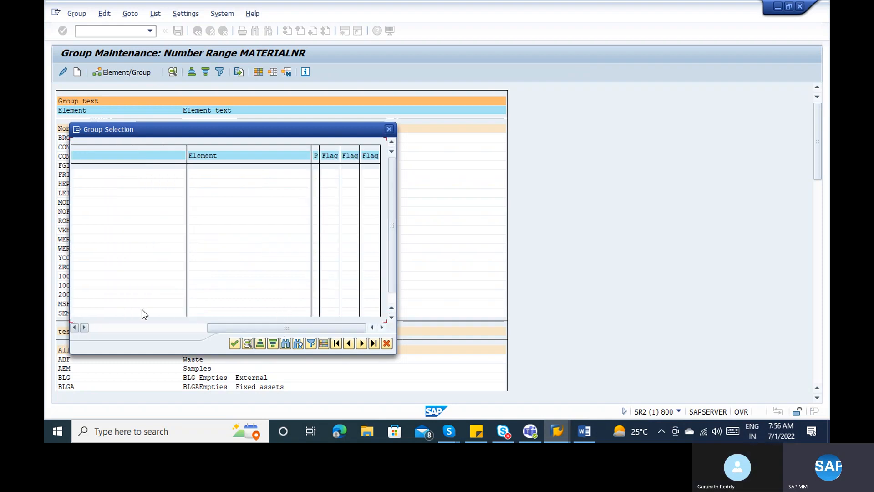
pyautogui.click(97, 326)
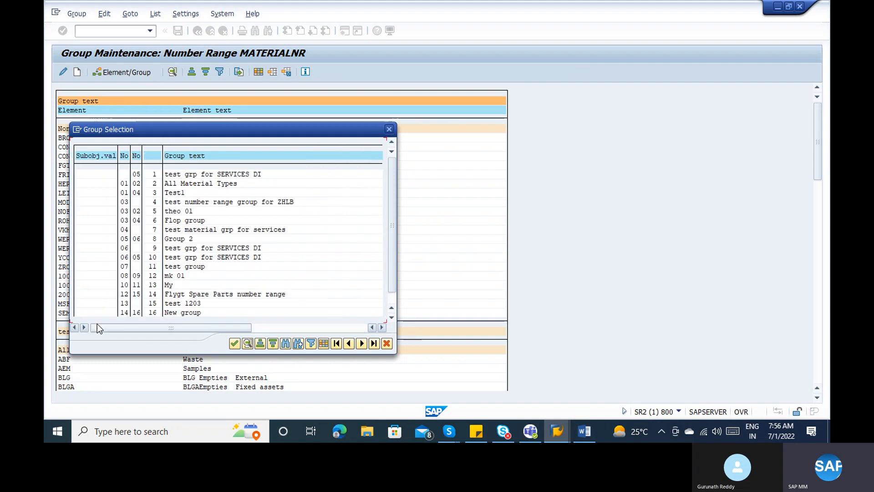
pyautogui.click(177, 295)
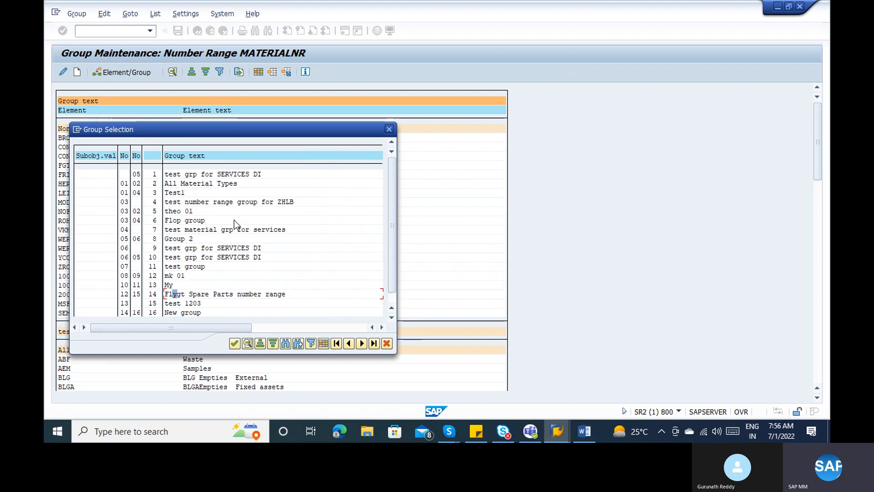
pyautogui.click(391, 298)
pyautogui.press('Escape')
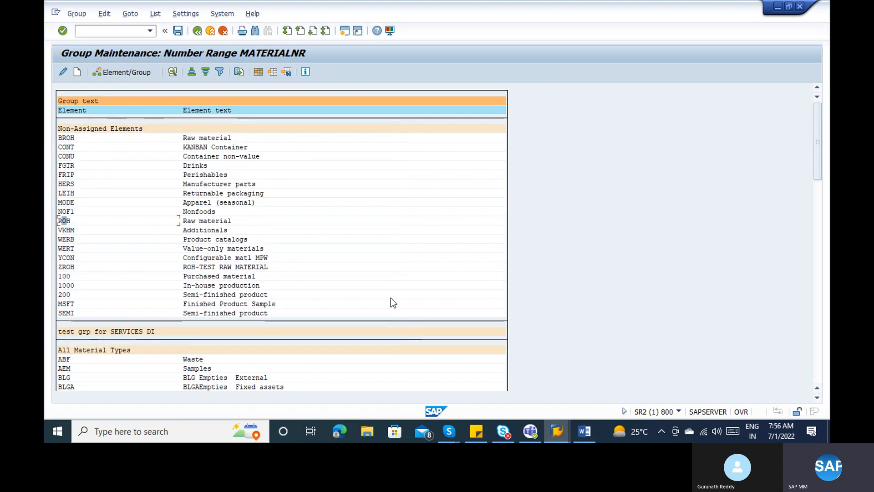
pyautogui.click(78, 72)
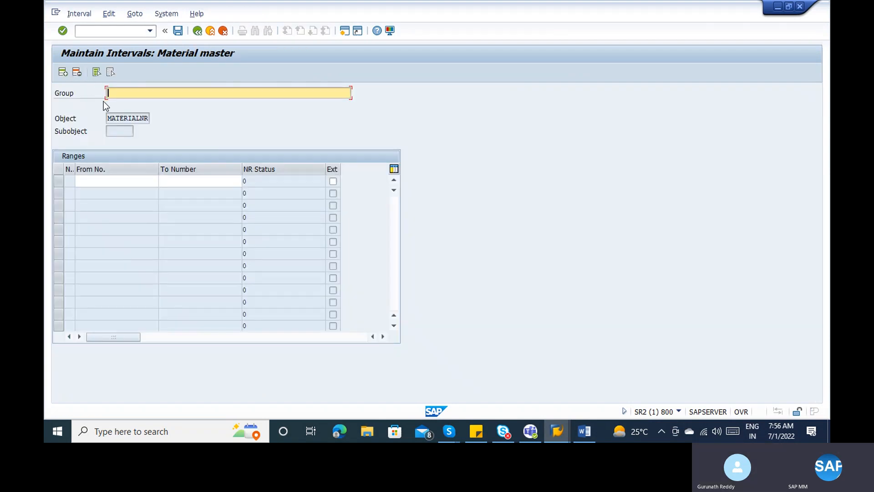
pyautogui.write('ROH_')
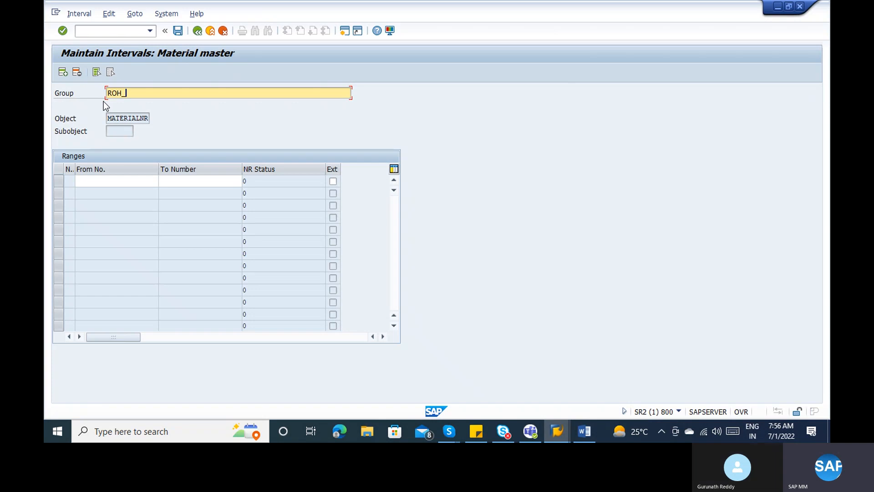
pyautogui.write('TEST')
pyautogui.click(89, 180)
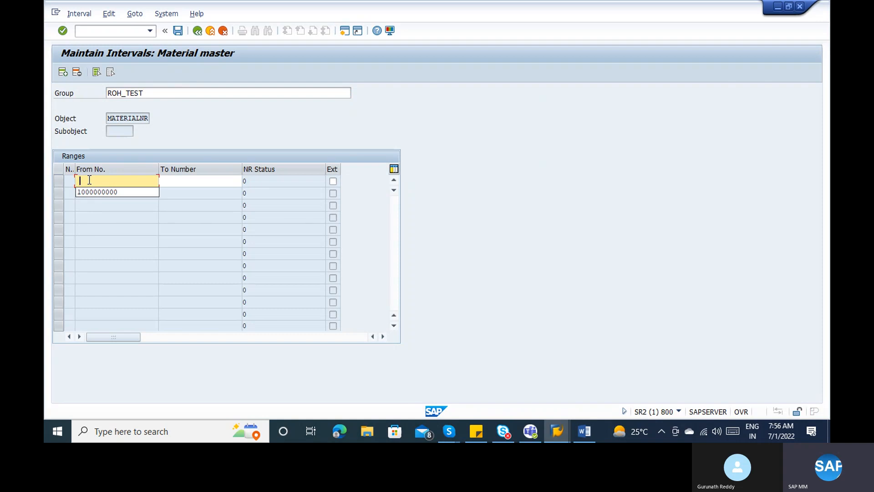
pyautogui.press('Down')
pyautogui.press('Return')
pyautogui.press('Tab')
pyautogui.press('Down')
pyautogui.press('Return')
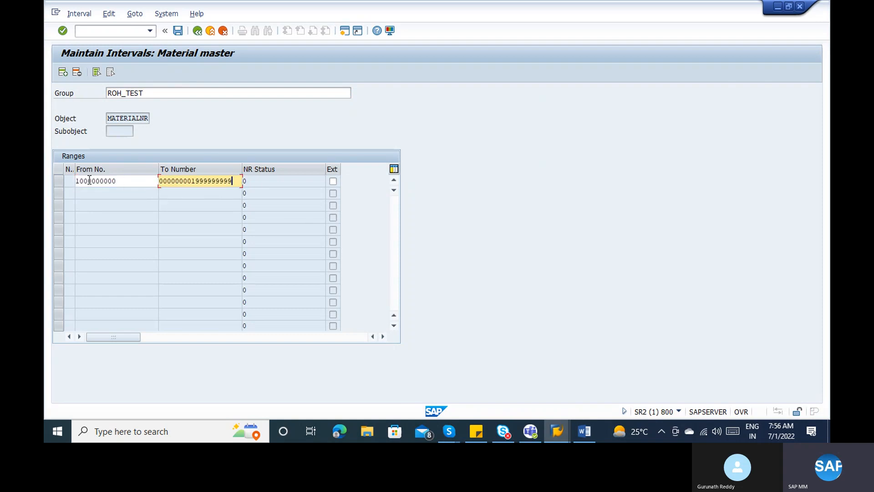
pyautogui.press('Return')
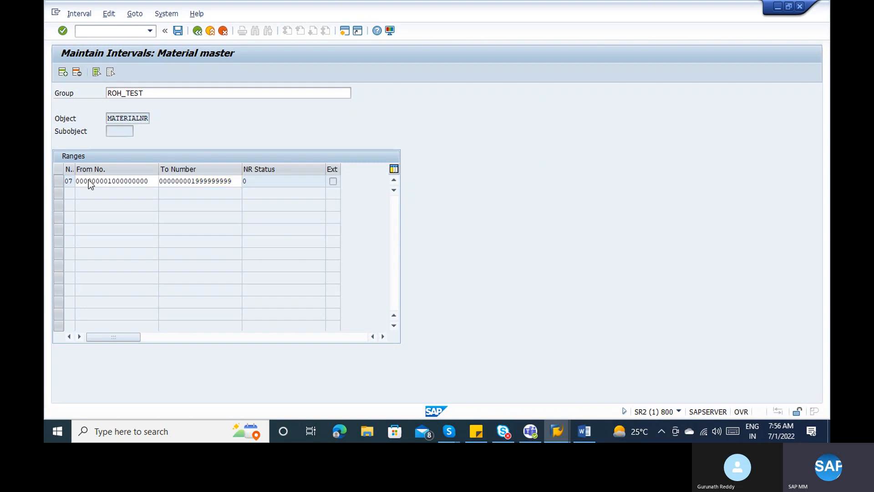
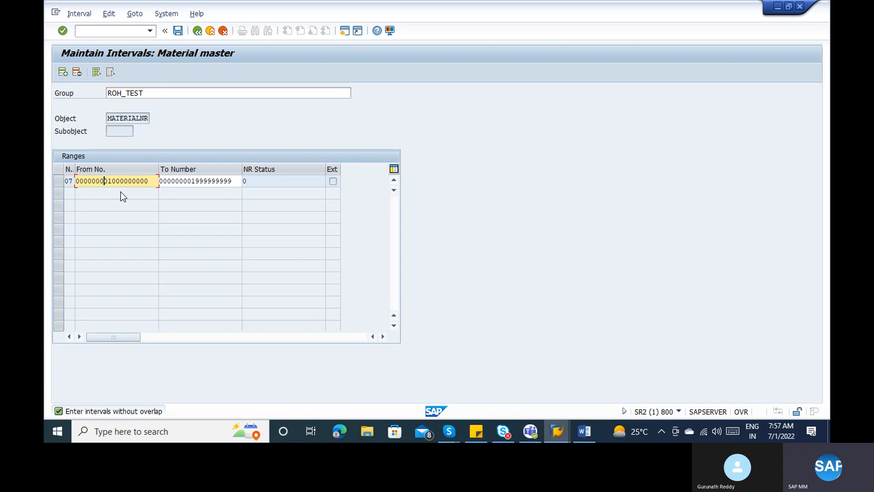
pyautogui.click(187, 181)
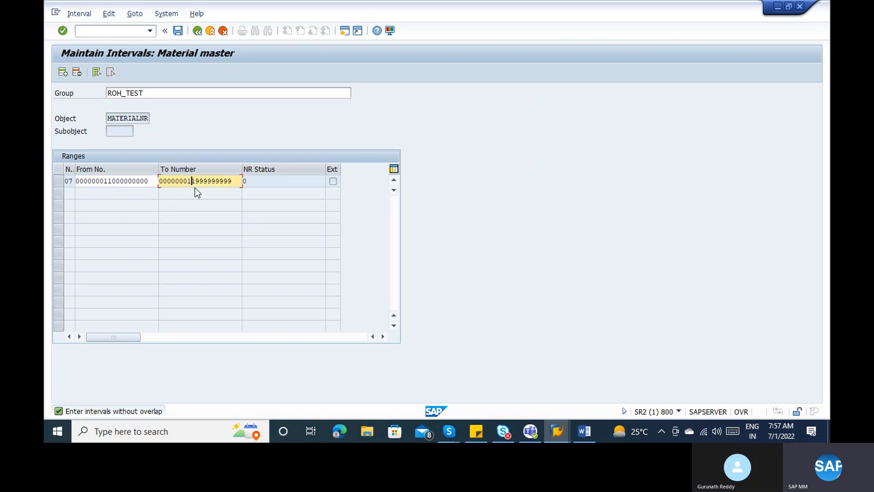
pyautogui.hotkey('ctrl', 's')
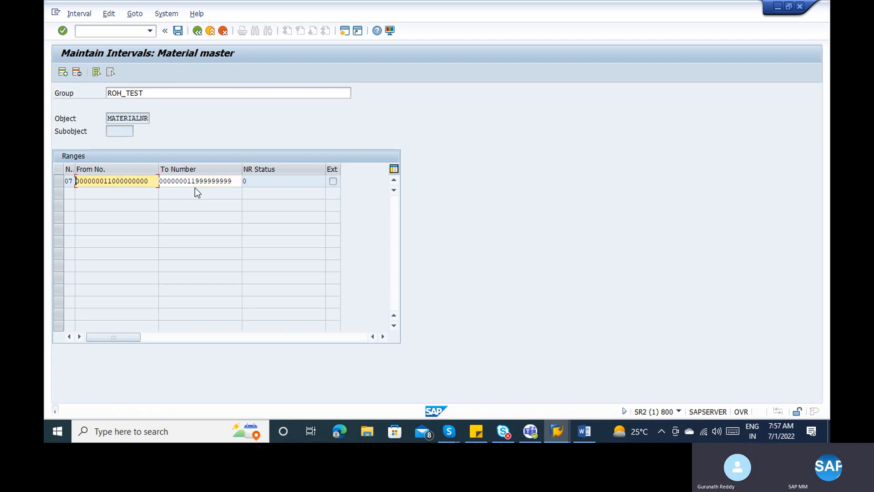
pyautogui.press('Return')
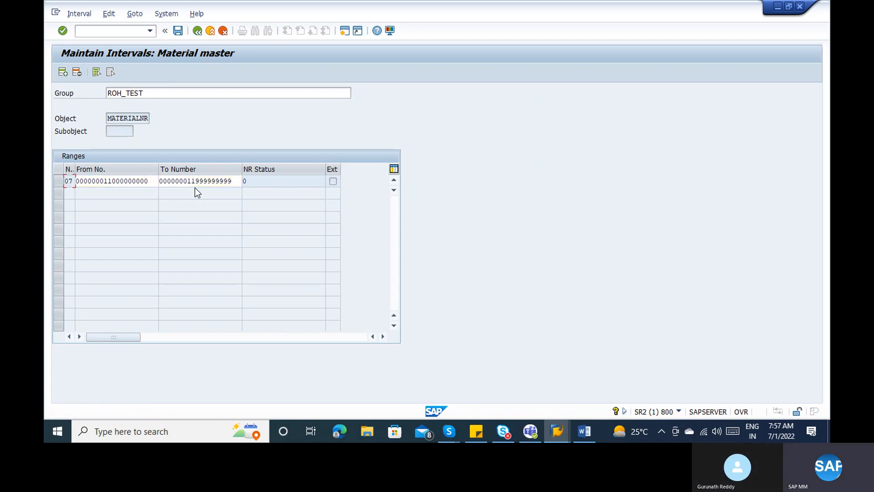
pyautogui.click(196, 31)
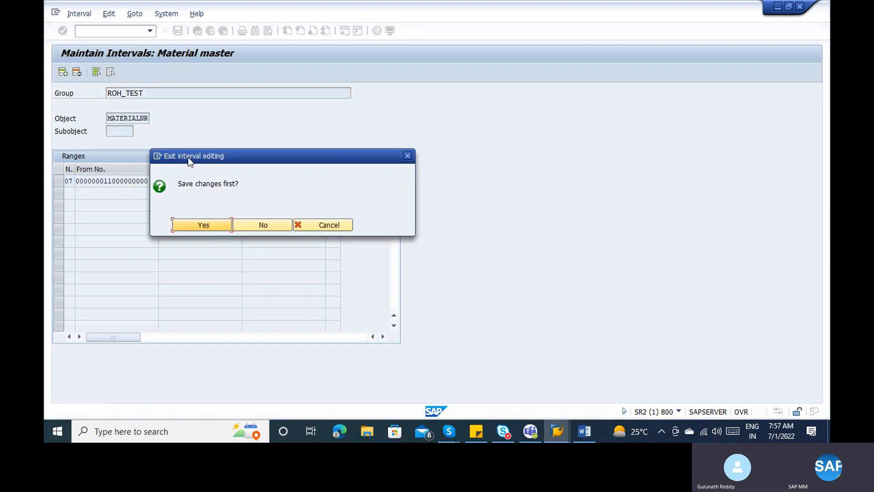
pyautogui.click(336, 226)
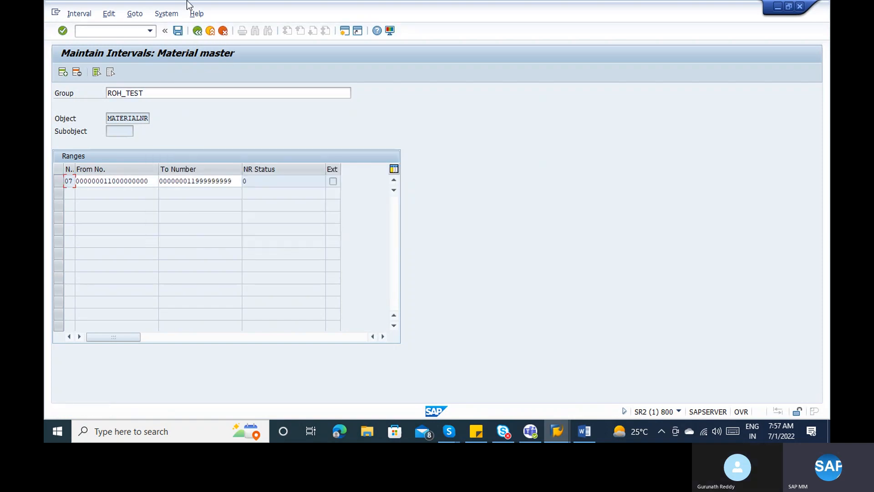
pyautogui.click(178, 31)
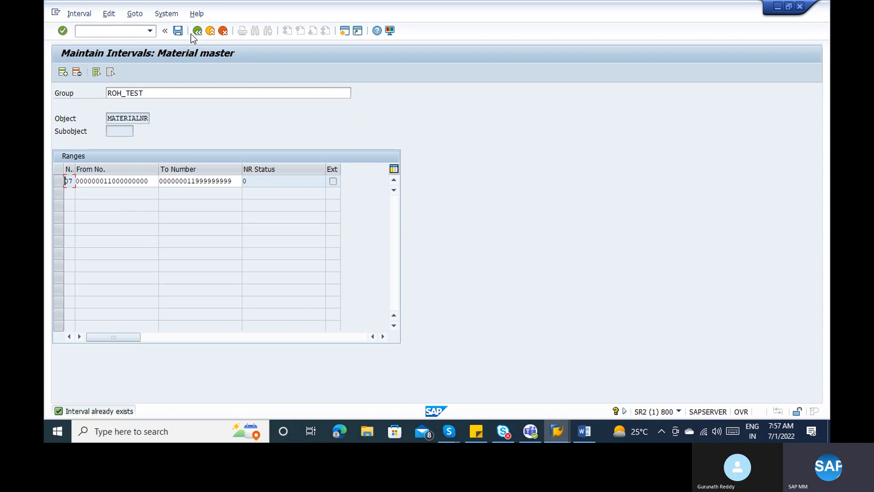
pyautogui.click(198, 31)
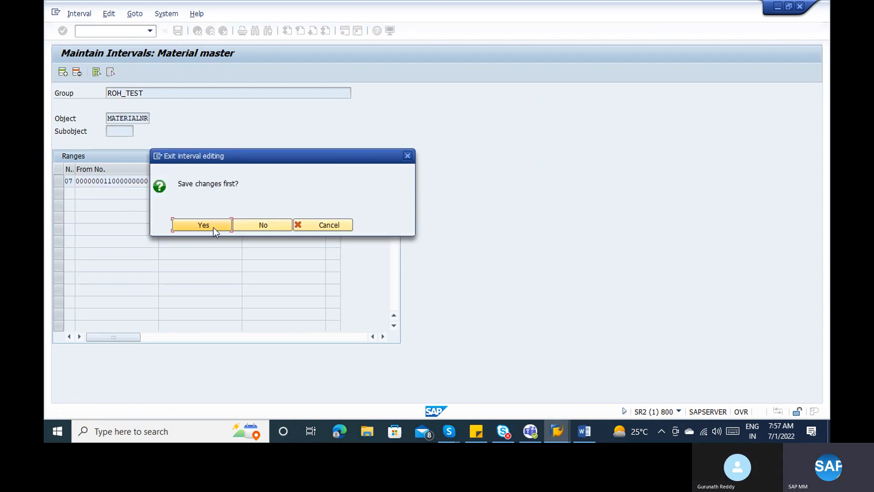
pyautogui.click(215, 225)
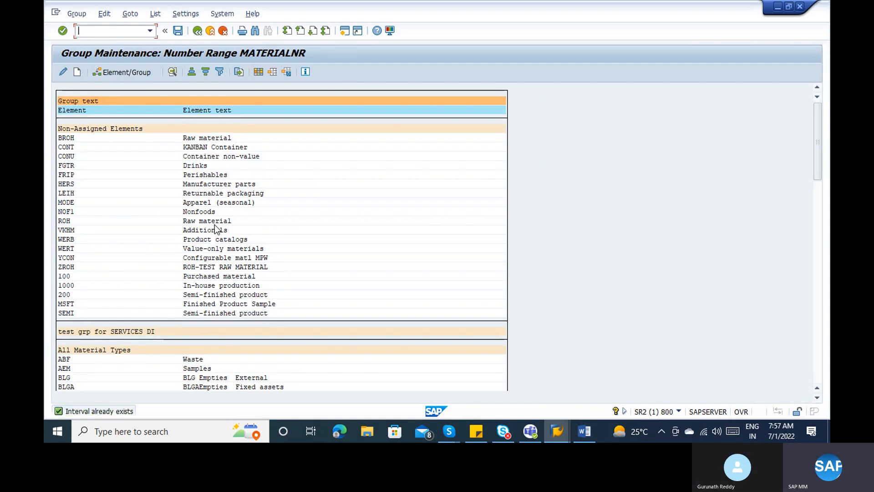
pyautogui.click(820, 214)
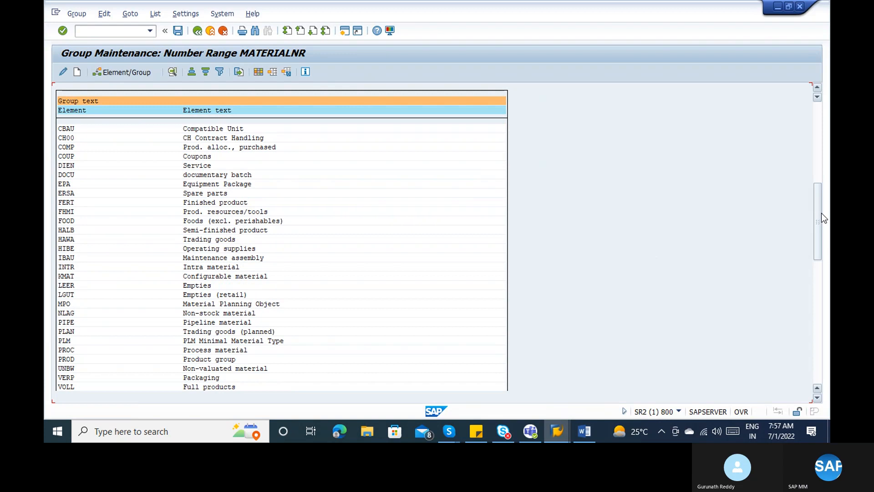
pyautogui.click(819, 297)
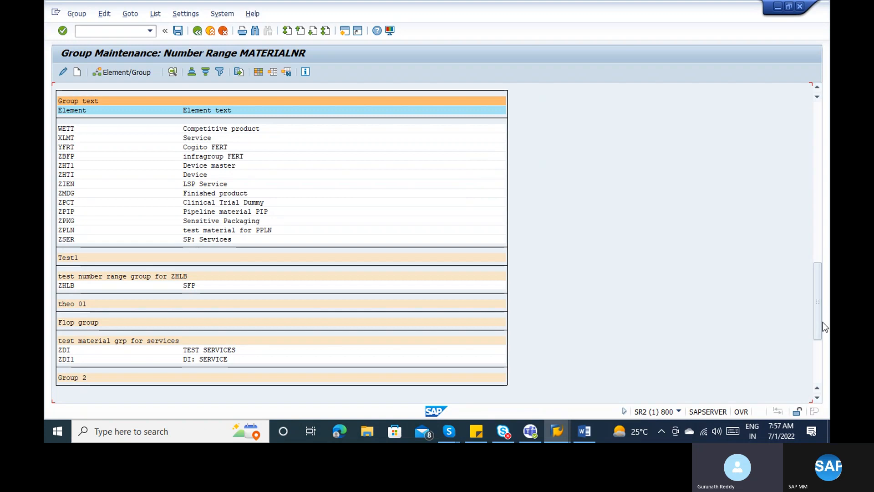
pyautogui.click(819, 350)
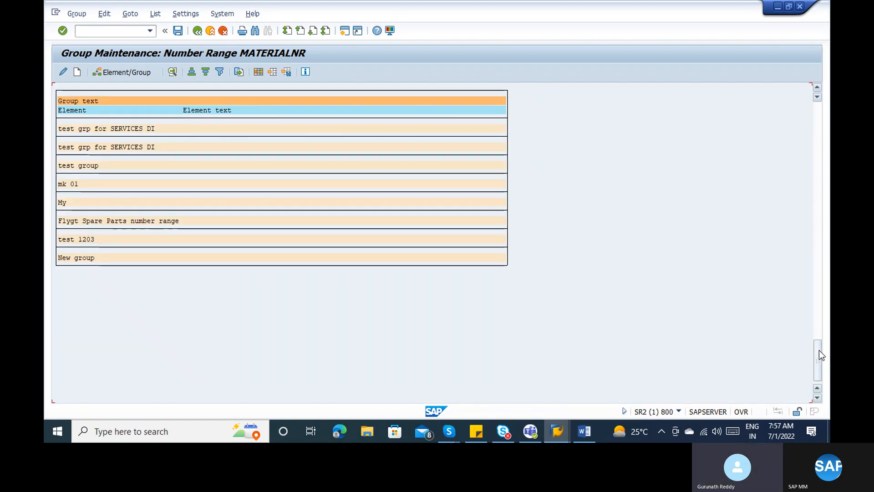
pyautogui.moveTo(818, 351); pyautogui.dragTo(818, 220)
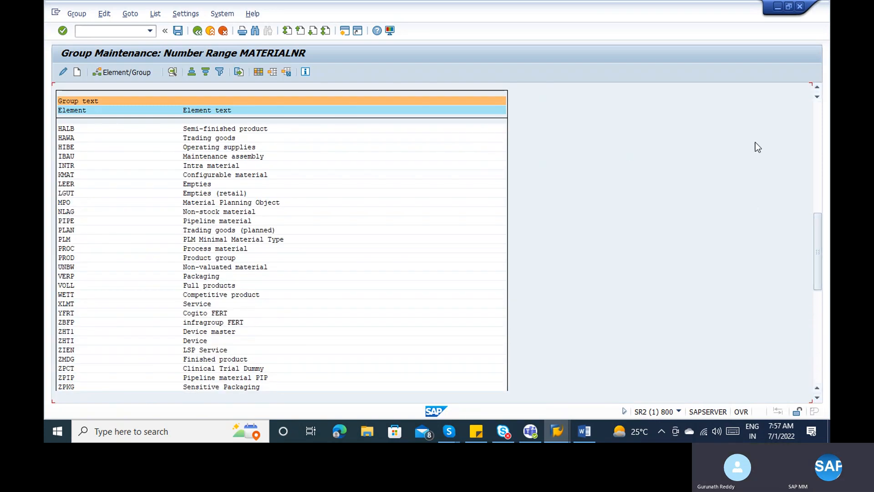
pyautogui.click(819, 123)
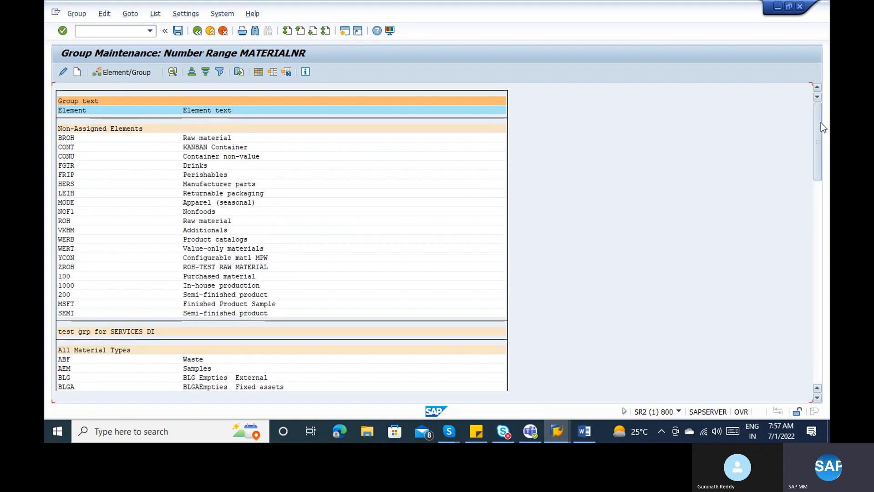
pyautogui.click(821, 211)
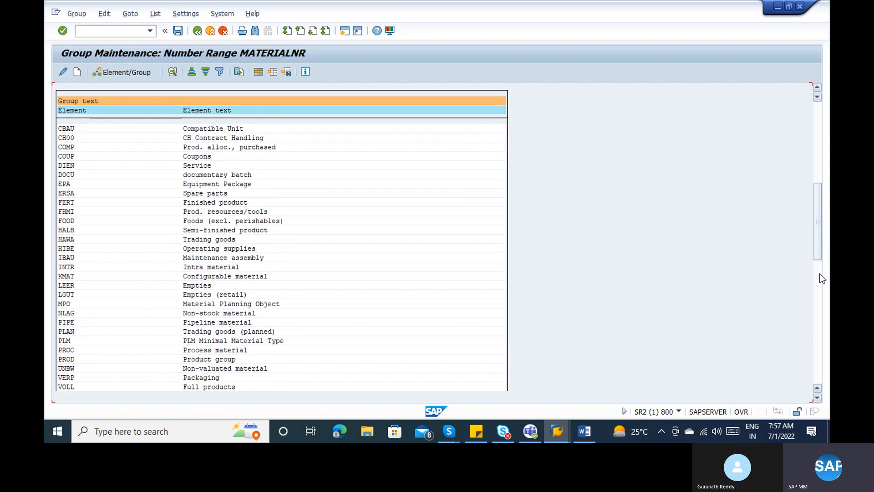
pyautogui.click(820, 288)
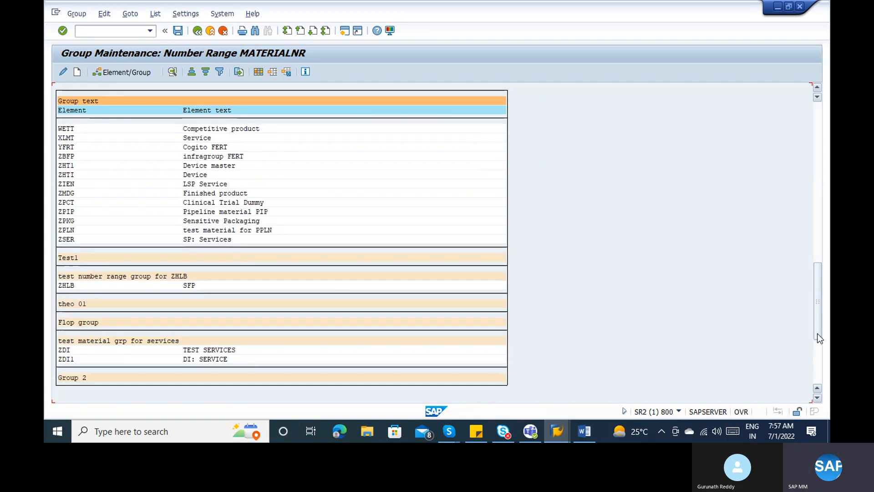
pyautogui.doubleClick(75, 303)
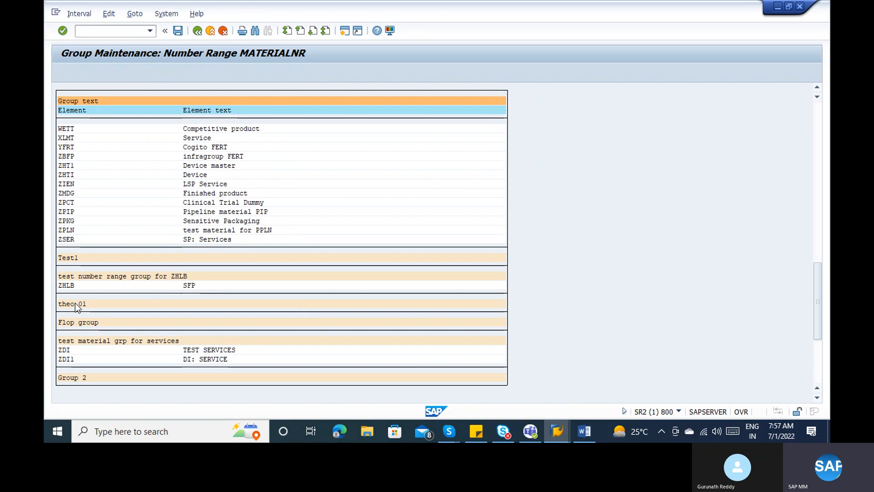
pyautogui.click(197, 31)
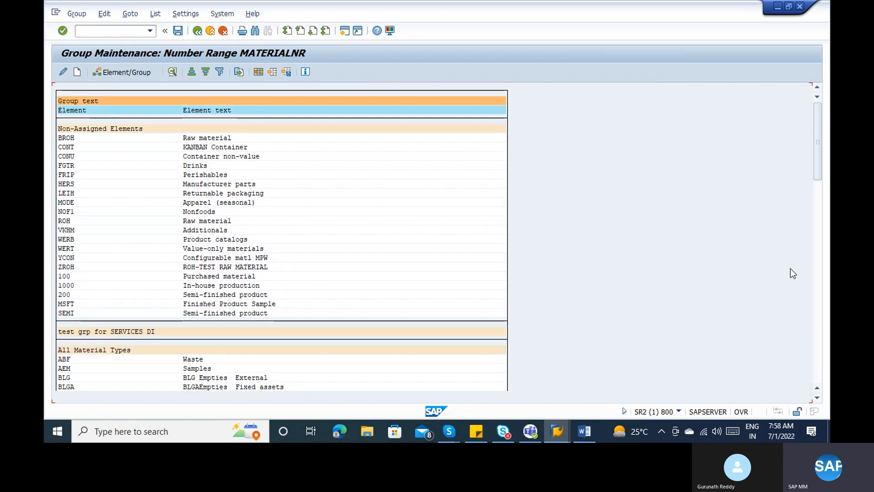
pyautogui.click(819, 343)
pyautogui.click(819, 342)
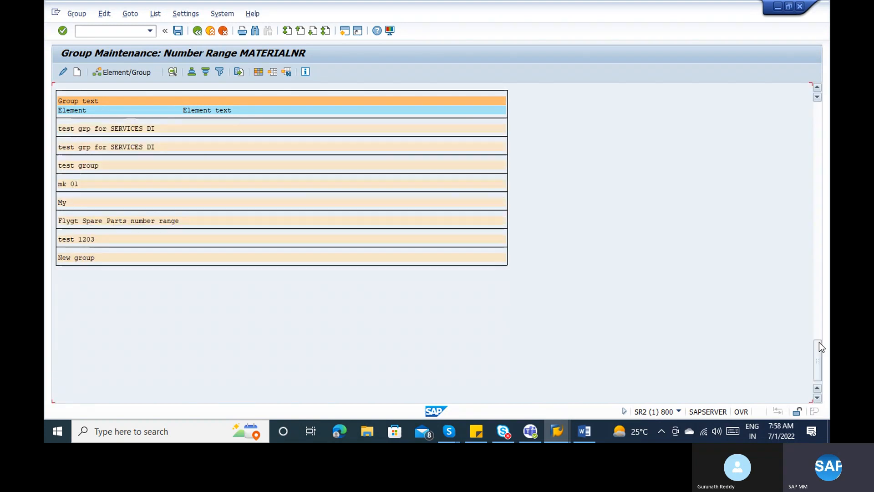
pyautogui.doubleClick(87, 239)
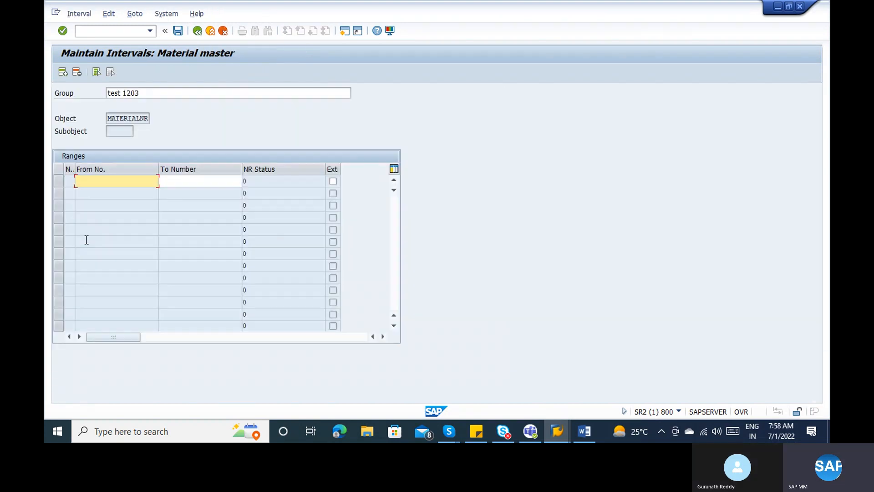
pyautogui.click(197, 33)
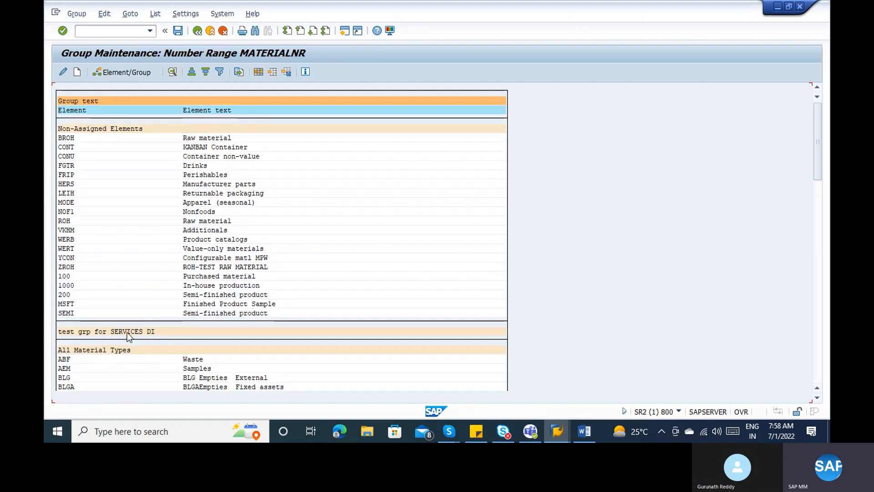
pyautogui.click(127, 332)
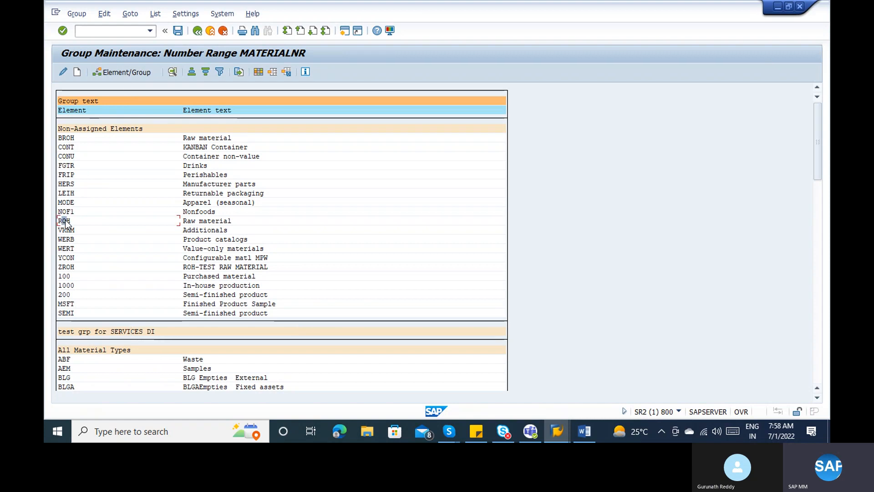
# - Assign material type ROH to group 'test group' (no. 11) using Element/Group
pyautogui.click(126, 72)
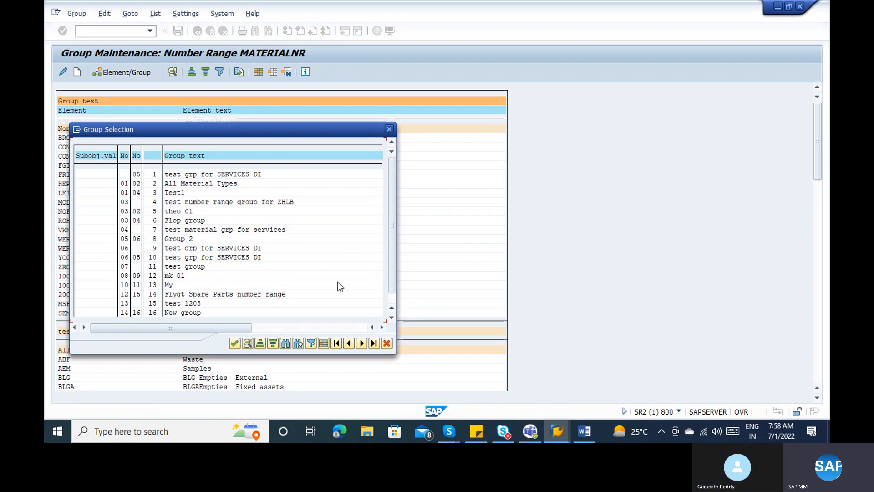
pyautogui.click(389, 296)
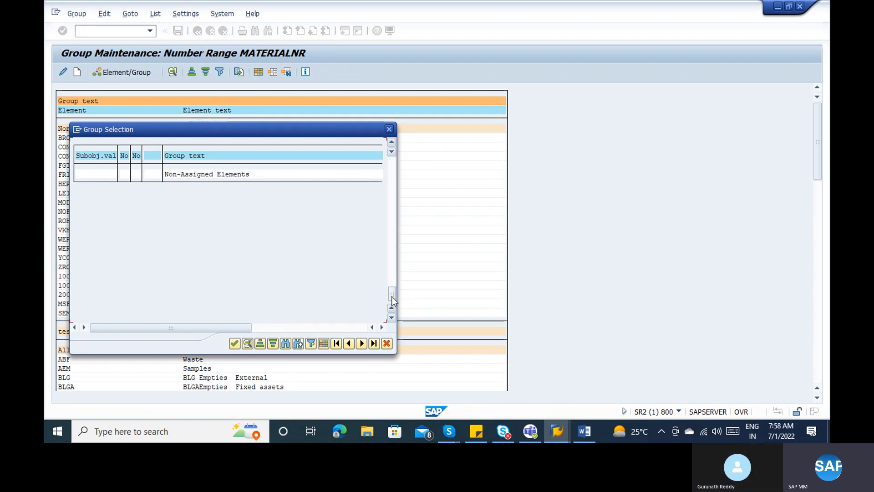
pyautogui.click(385, 162)
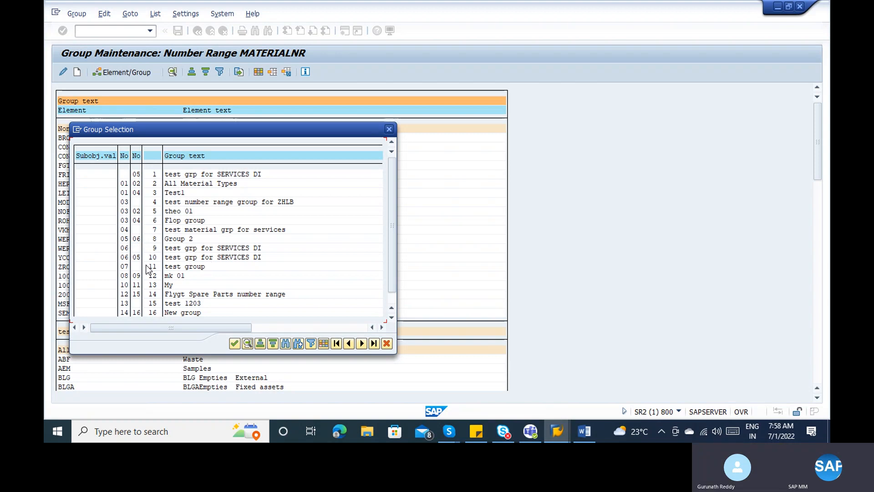
pyautogui.doubleClick(127, 266)
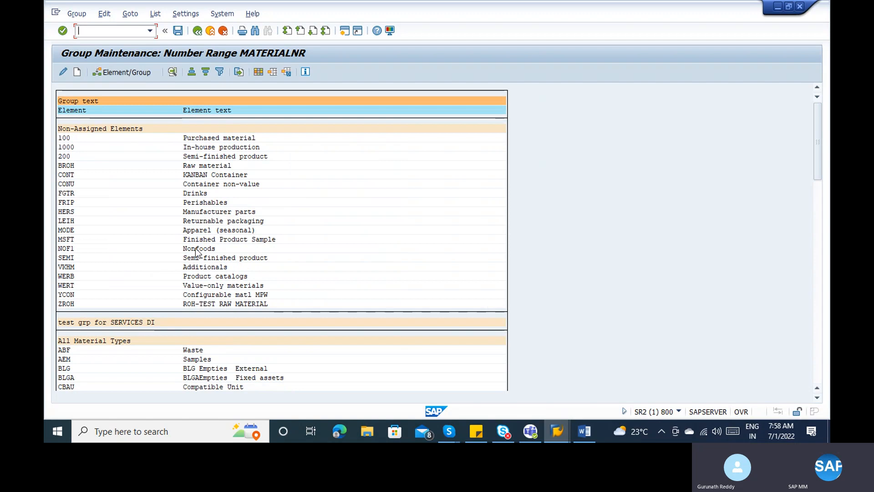
# - Save ROH's assignment to test group and go back to Range Maintenance: Material master
pyautogui.click(818, 213)
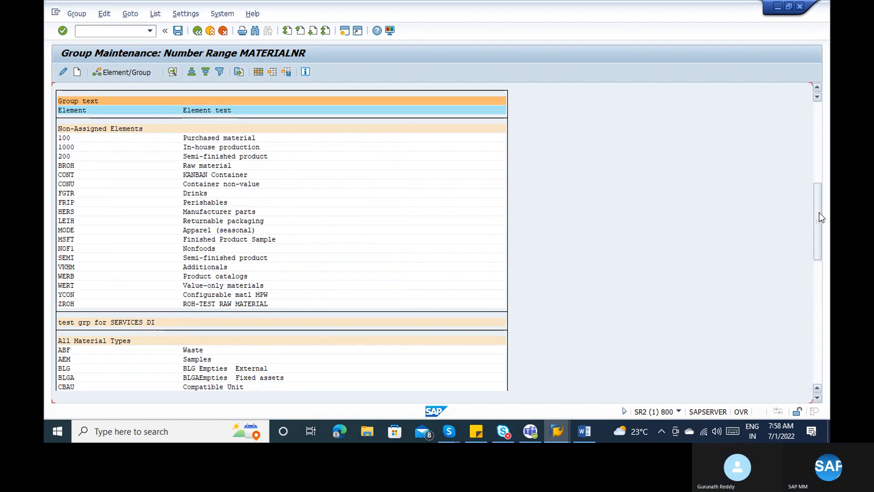
pyautogui.click(819, 306)
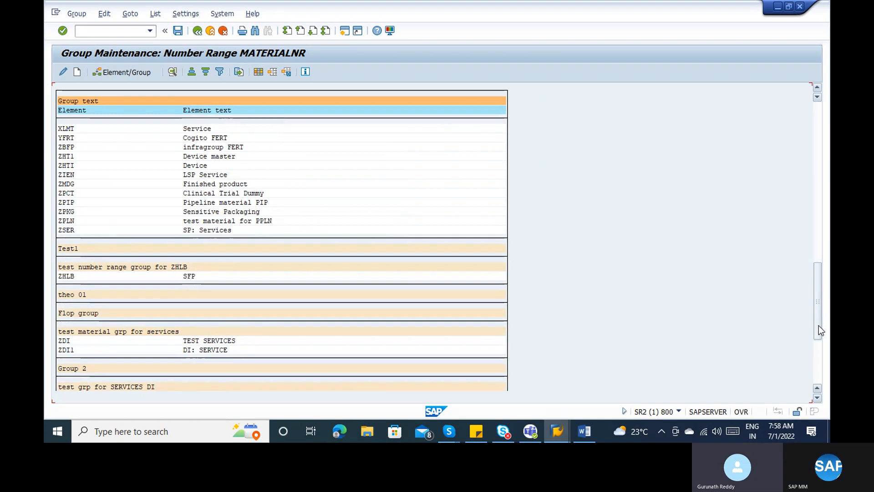
pyautogui.click(819, 366)
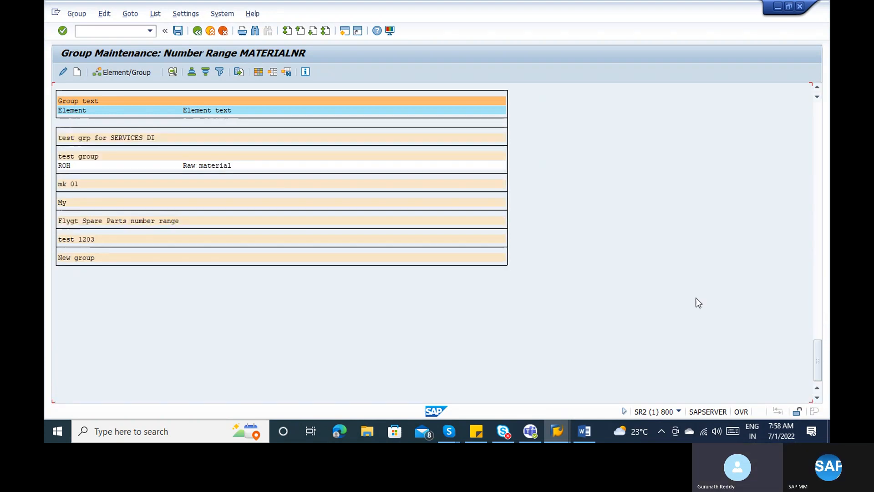
pyautogui.hotkey('ctrl', 's')
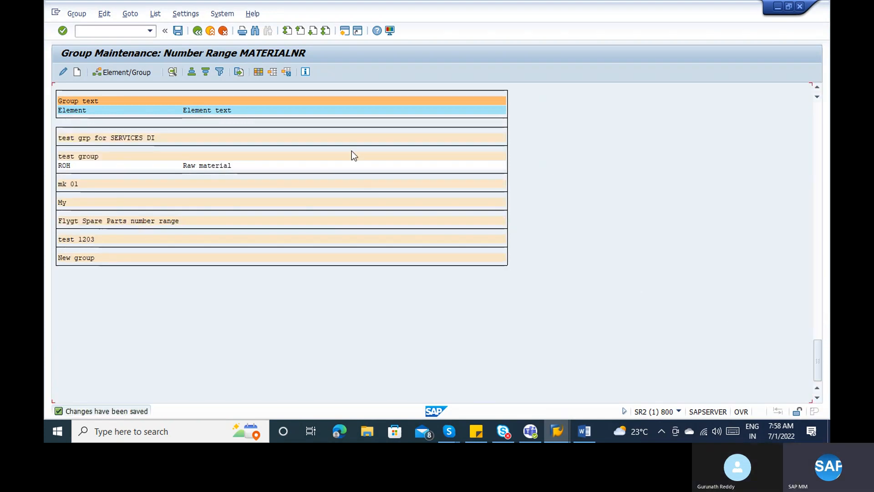
pyautogui.click(196, 30)
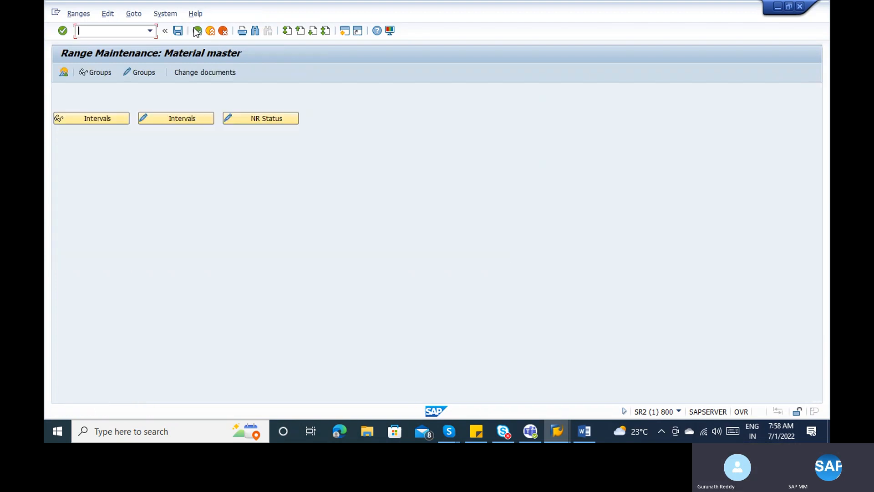
# - Open Groups in change mode and search the list for 'roh' to locate material type ROH
pyautogui.click(136, 71)
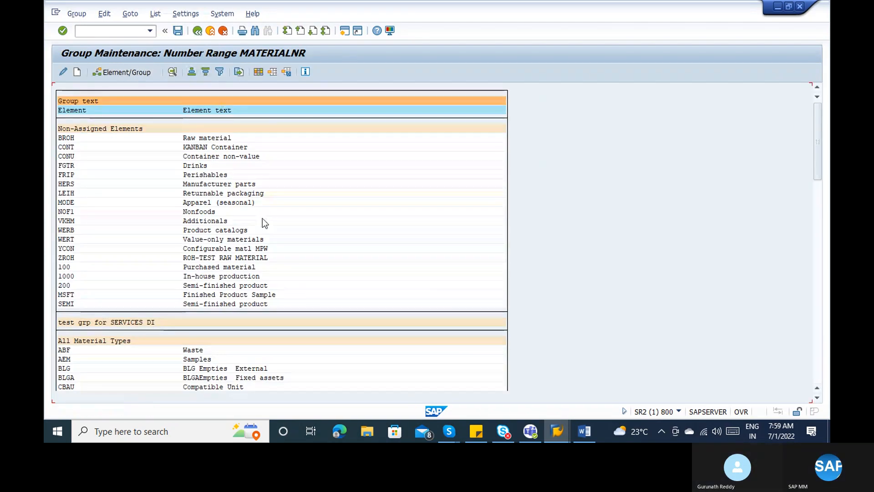
pyautogui.hotkey('ctrl', 'f')
pyautogui.write('roh')
pyautogui.press('Return')
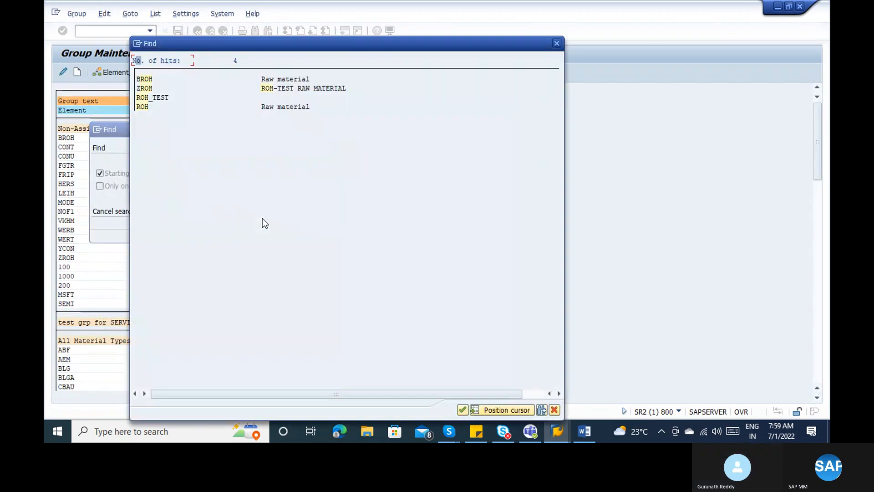
pyautogui.doubleClick(145, 107)
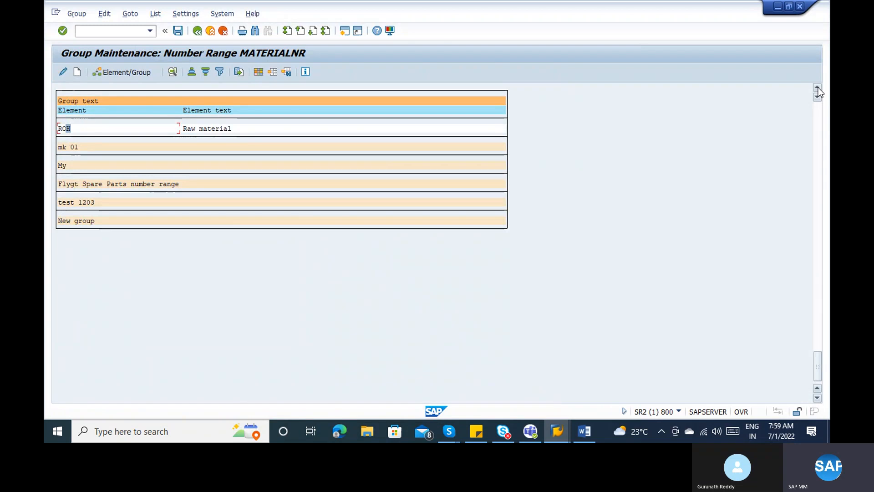
pyautogui.click(823, 120)
pyautogui.click(821, 118)
pyautogui.click(822, 118)
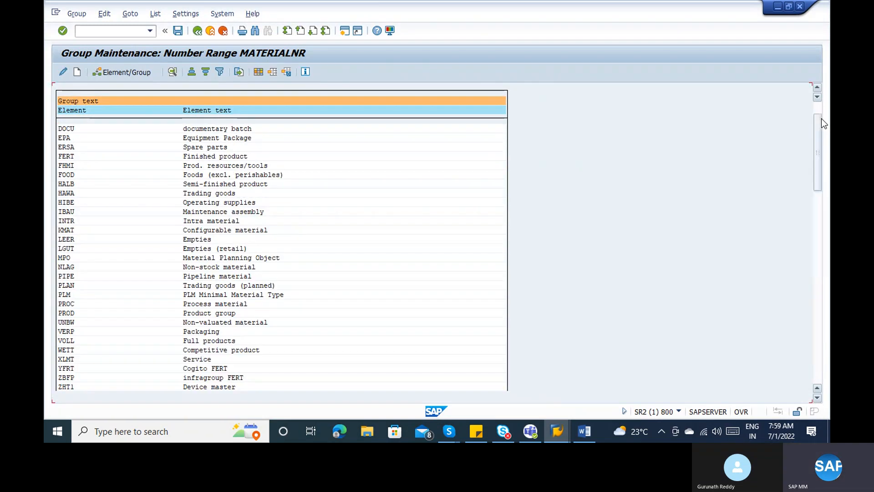
pyautogui.hotkey('ctrl', 'f')
pyautogui.press('Return')
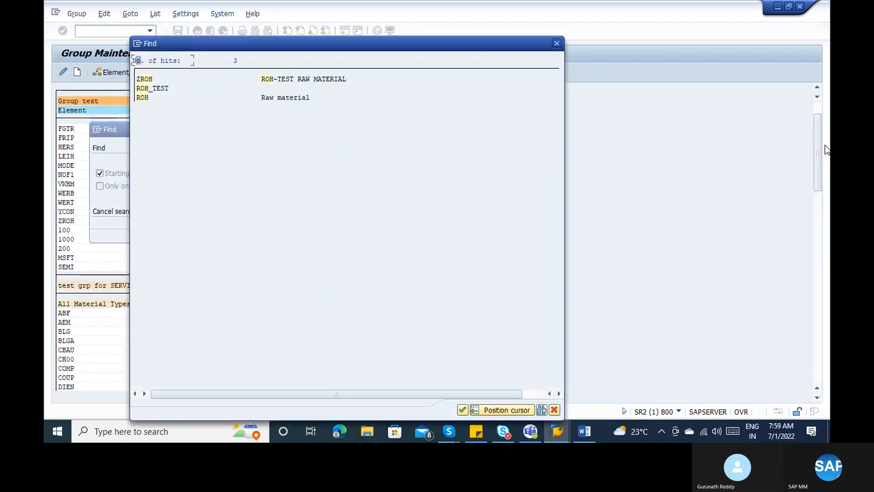
pyautogui.doubleClick(268, 100)
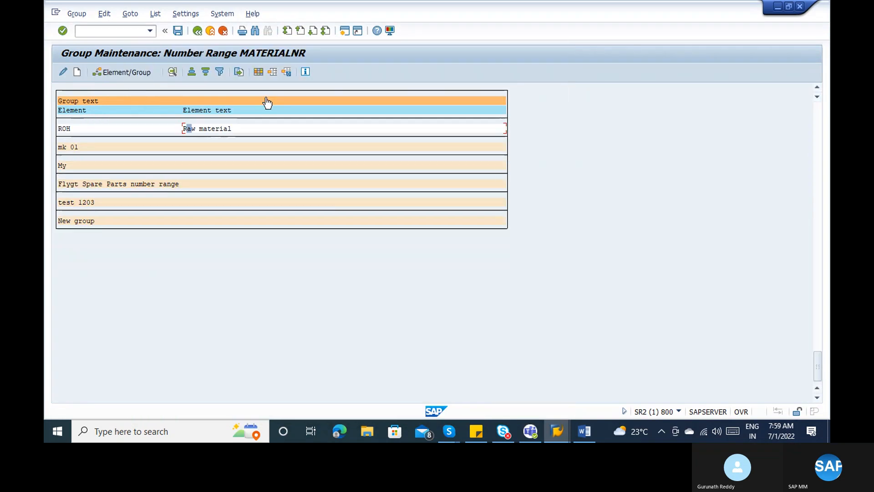
pyautogui.click(818, 88)
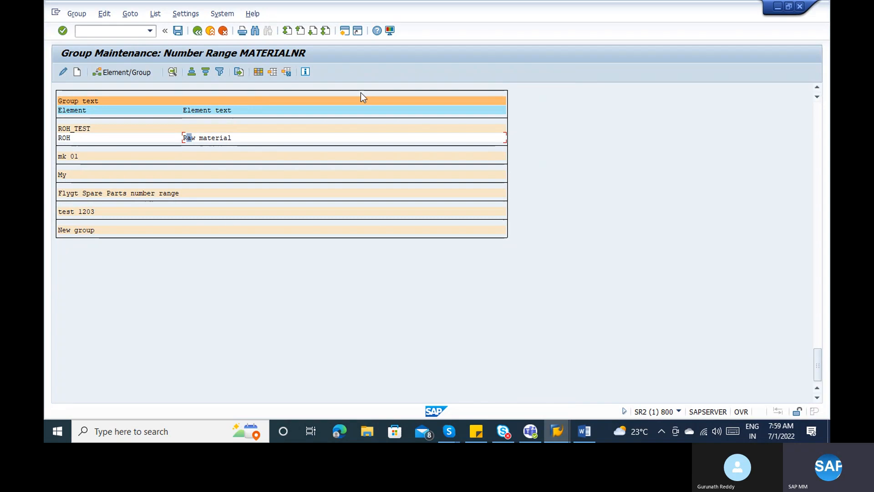
pyautogui.click(86, 136)
pyautogui.doubleClick(106, 138)
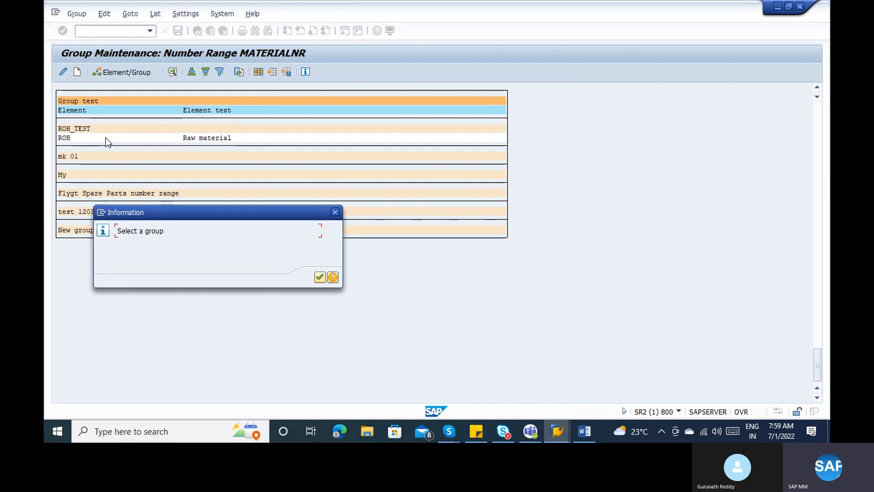
pyautogui.press('Return')
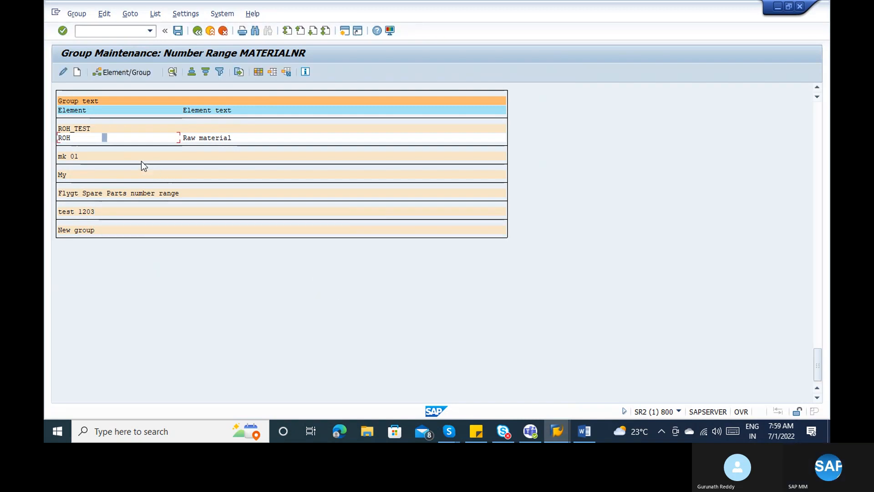
pyautogui.doubleClick(81, 128)
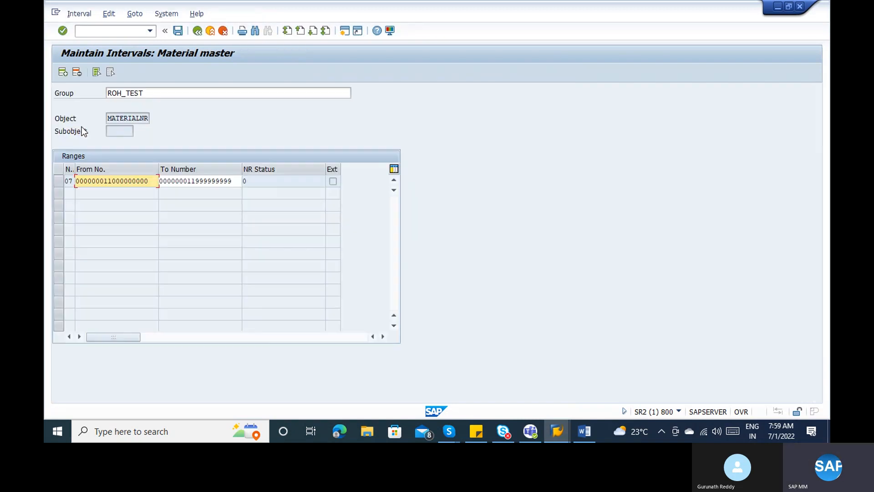
pyautogui.click(168, 181)
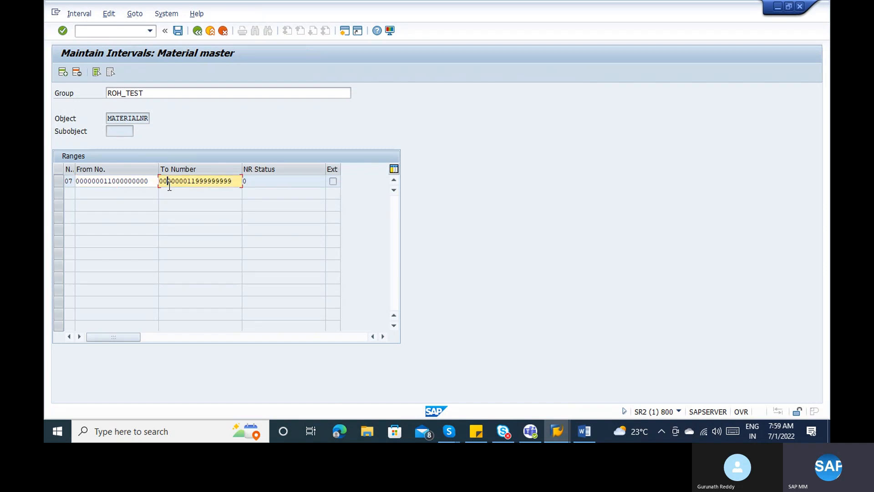
pyautogui.click(150, 181)
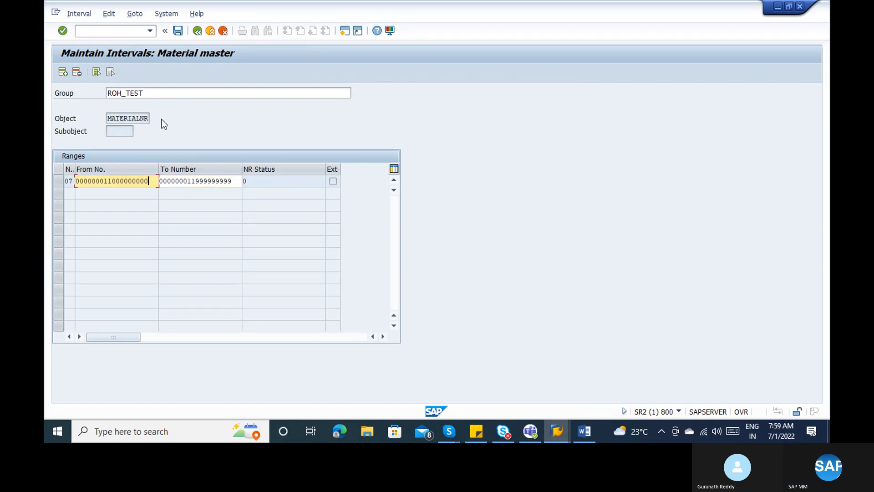
pyautogui.click(159, 89)
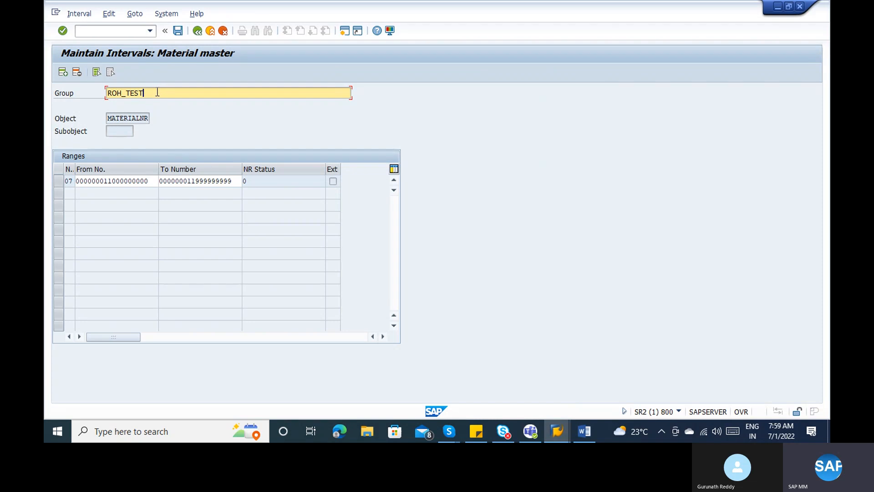
pyautogui.click(112, 181)
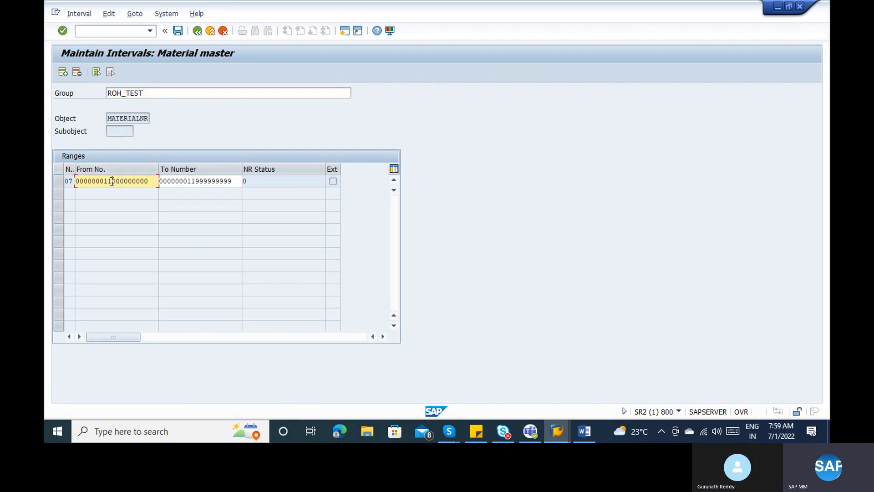
pyautogui.click(187, 178)
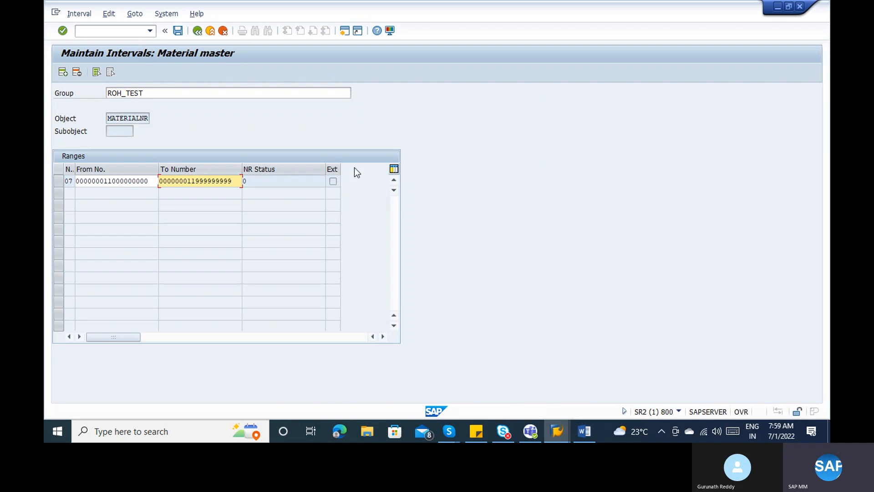
pyautogui.click(332, 182)
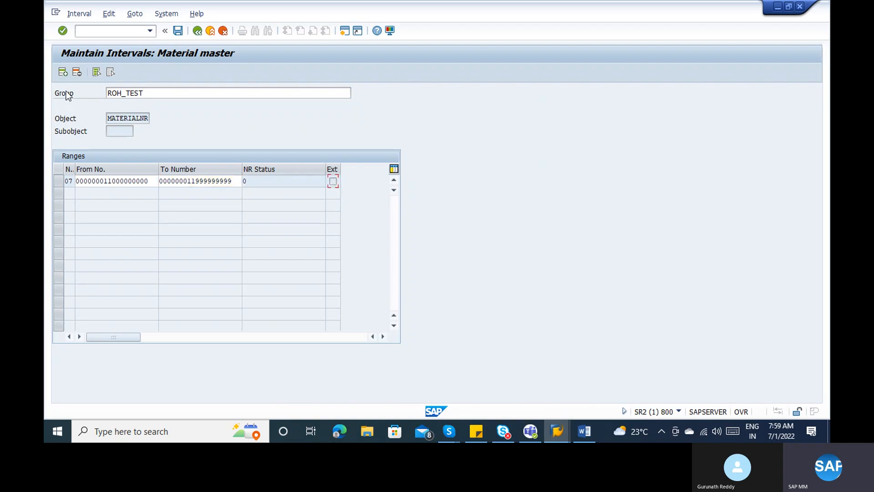
# - Add external interval 08 from A to ZZZZZZ to group ROH_TEST
pyautogui.click(63, 72)
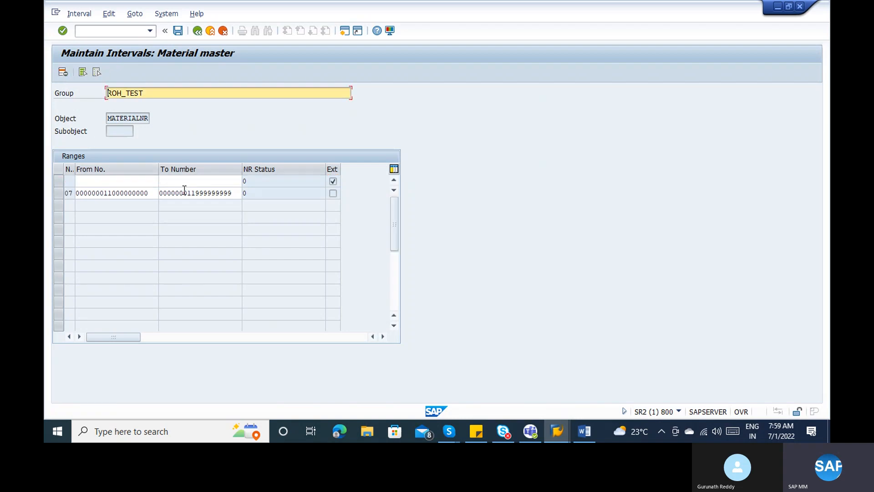
pyautogui.click(337, 181)
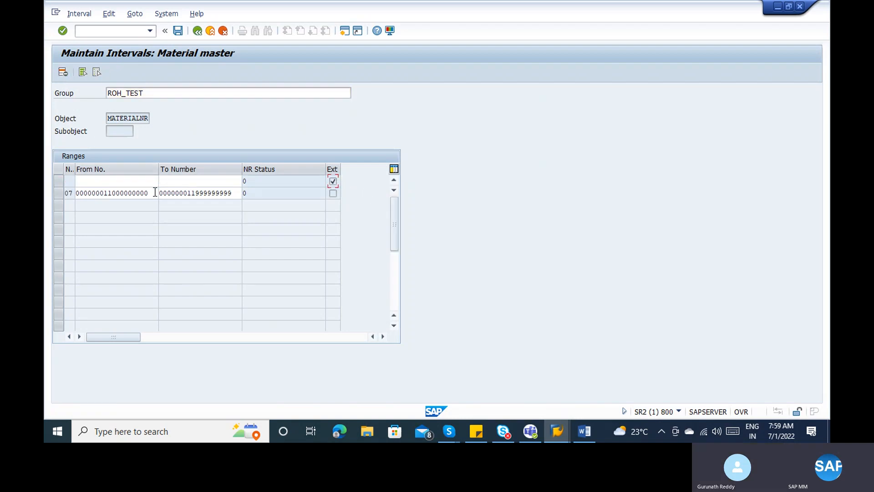
pyautogui.click(85, 184)
pyautogui.write('A')
pyautogui.press('Tab')
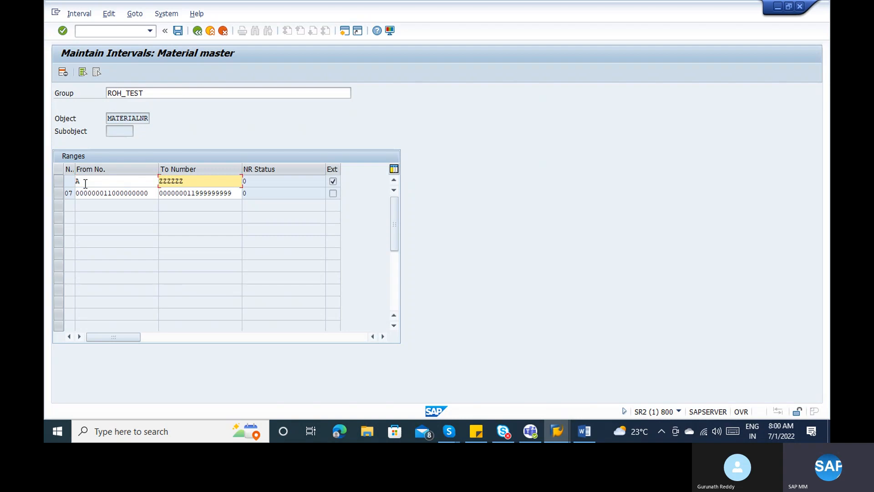
pyautogui.press('Return')
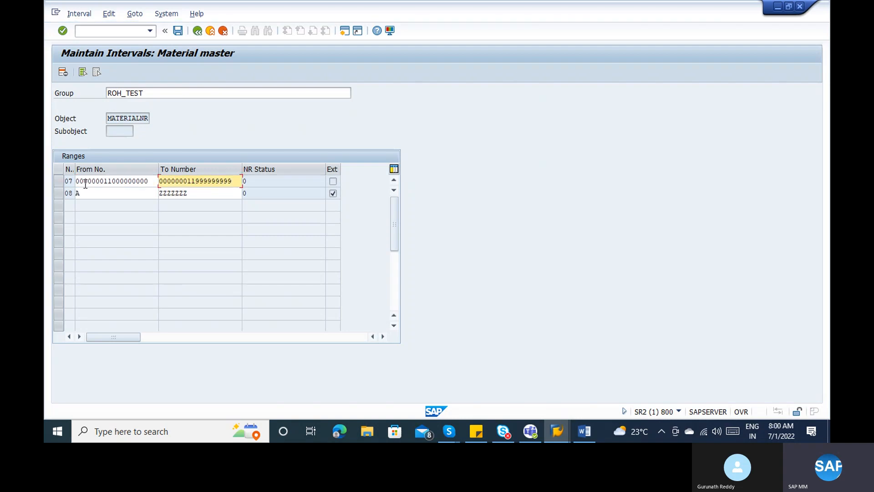
pyautogui.click(307, 186)
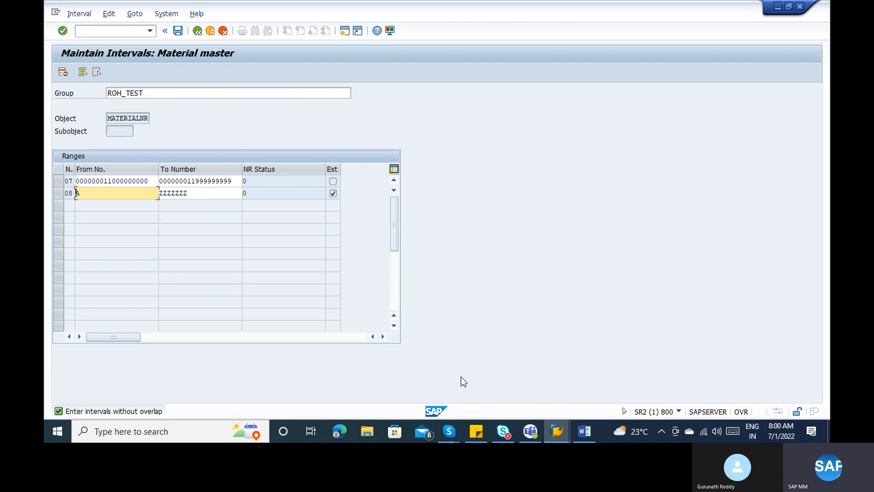
# - Return to the SAP window and enter transaction /omm01 in the command field
pyautogui.click(564, 437)
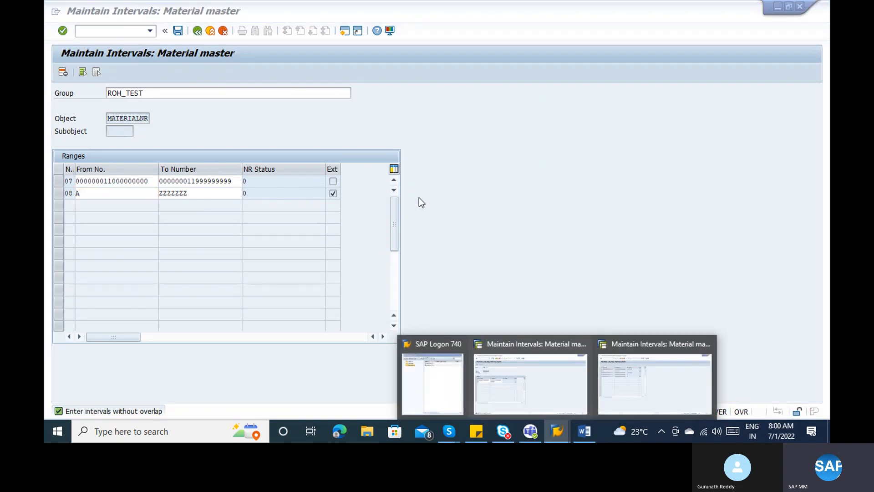
pyautogui.click(292, 104)
pyautogui.click(90, 27)
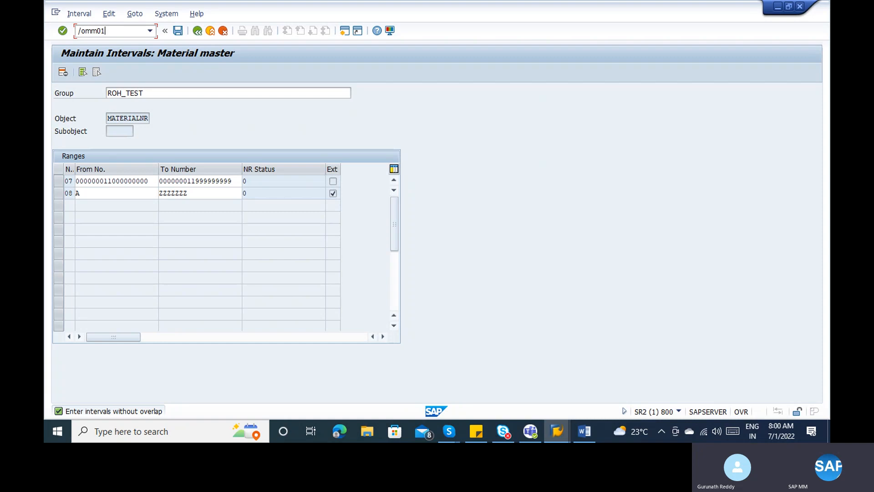
# - Start creating a material of type ROH Raw material with industry sector M
pyautogui.press('Return')
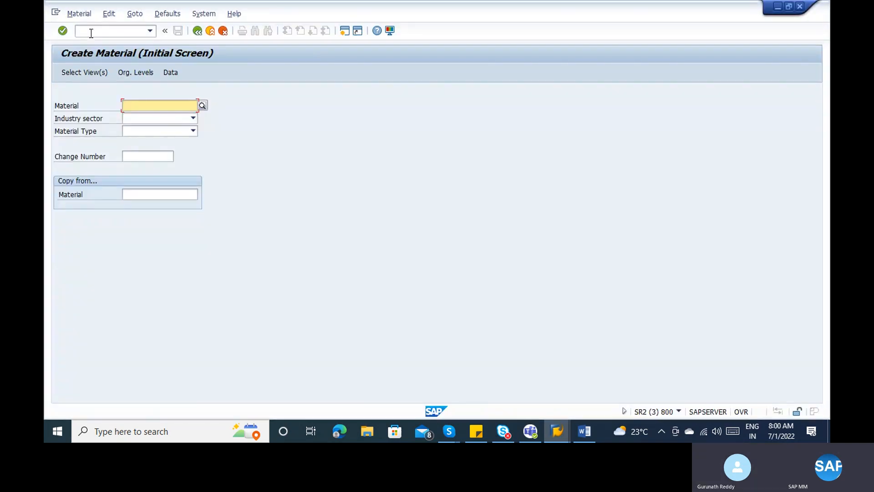
pyautogui.click(162, 135)
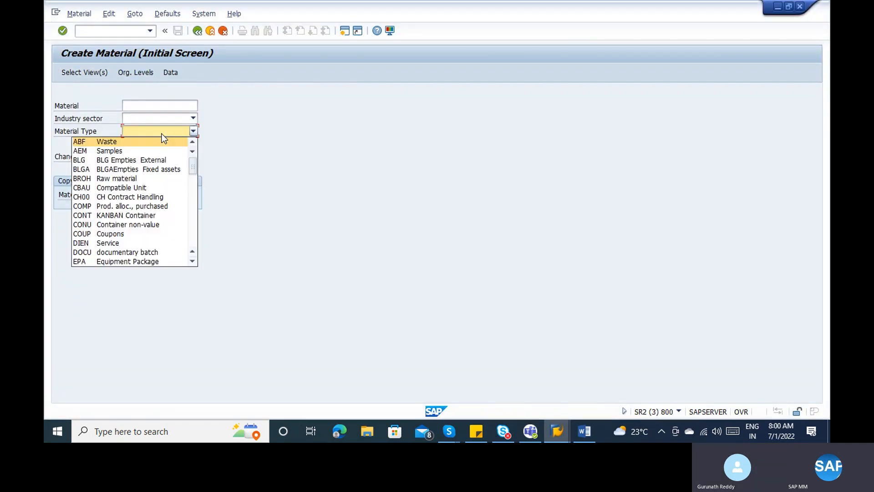
pyautogui.press('r')
pyautogui.press('Return')
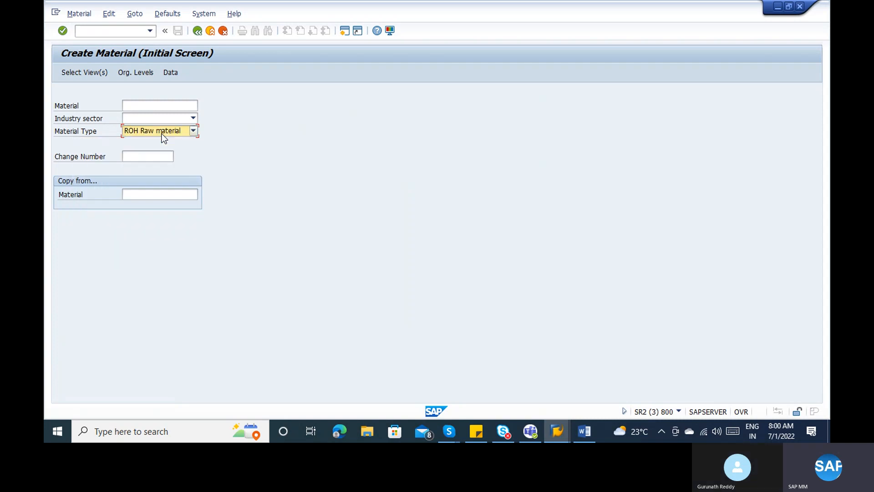
pyautogui.press('Return')
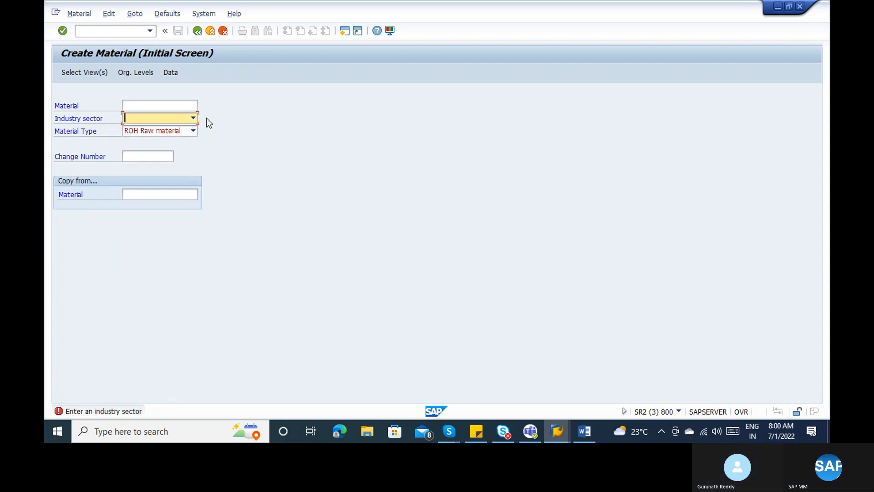
pyautogui.press('m')
pyautogui.press('Return')
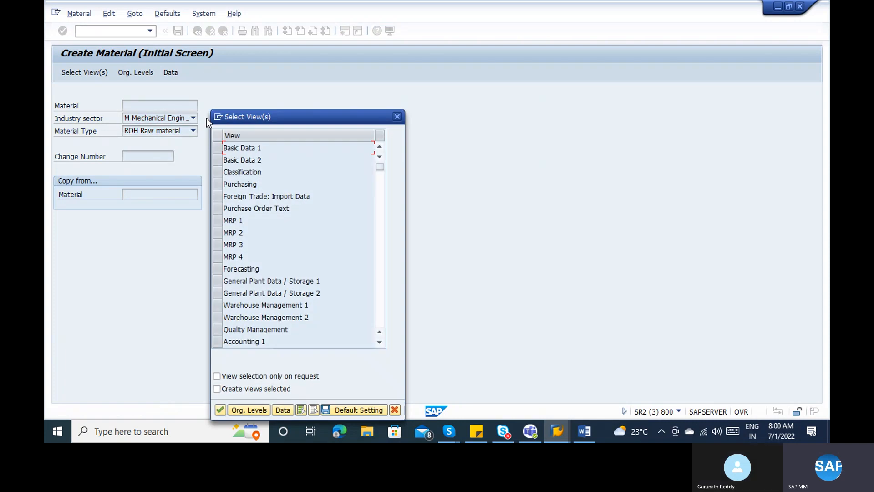
pyautogui.click(217, 147)
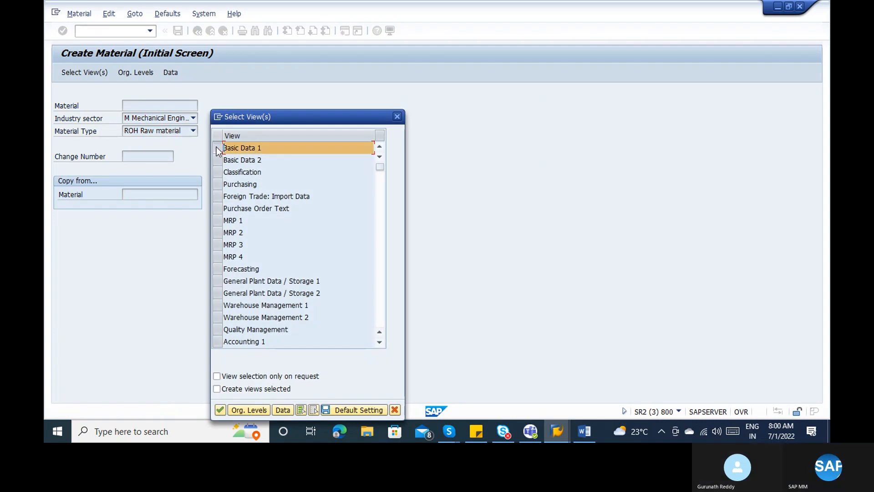
pyautogui.press('Return')
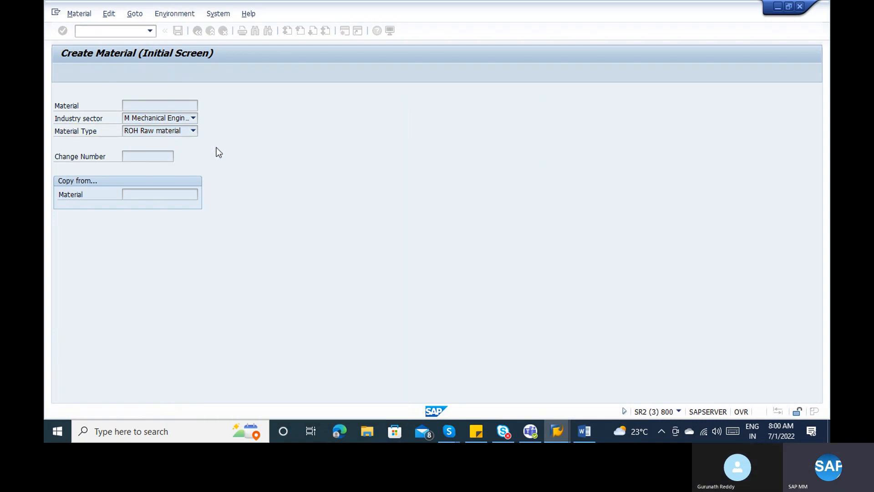
pyautogui.click(157, 120)
pyautogui.moveTo(158, 119); pyautogui.dragTo(95, 122)
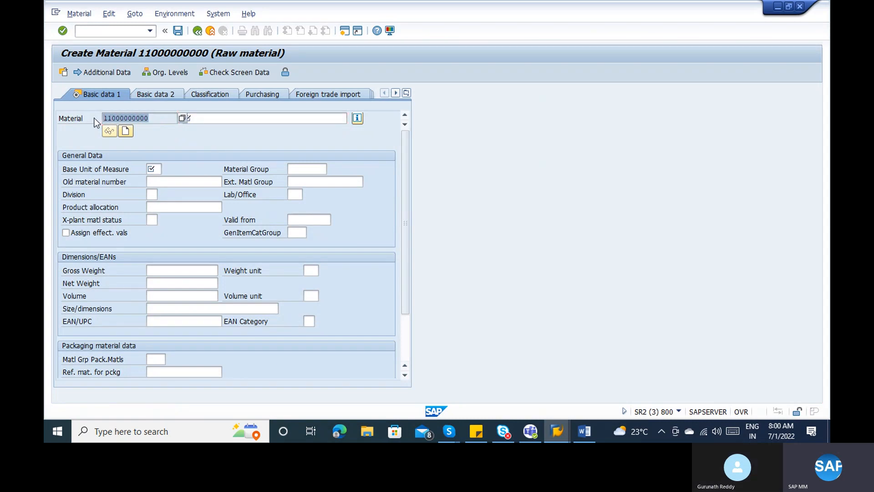
pyautogui.hotkey('alt', 'Tab')
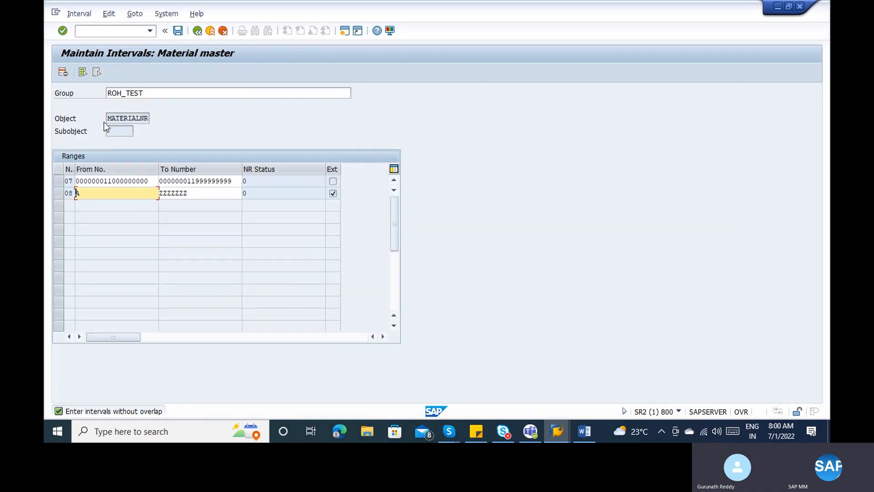
# - Exit the new raw material without saving, then bring the Word notes forward
pyautogui.click(153, 184)
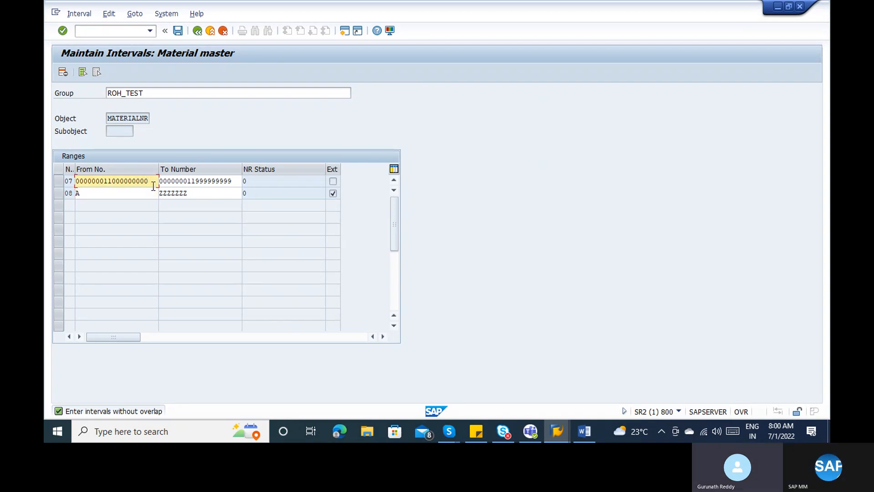
pyautogui.hotkey('alt', 'Tab')
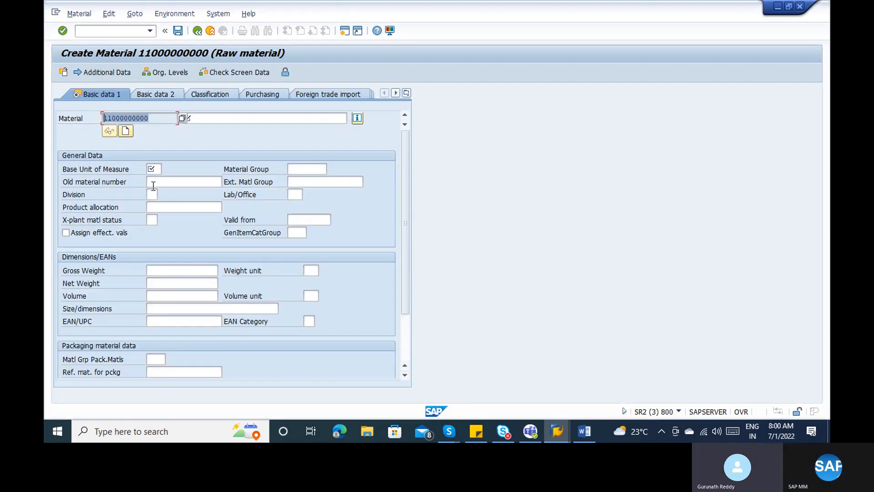
pyautogui.click(199, 31)
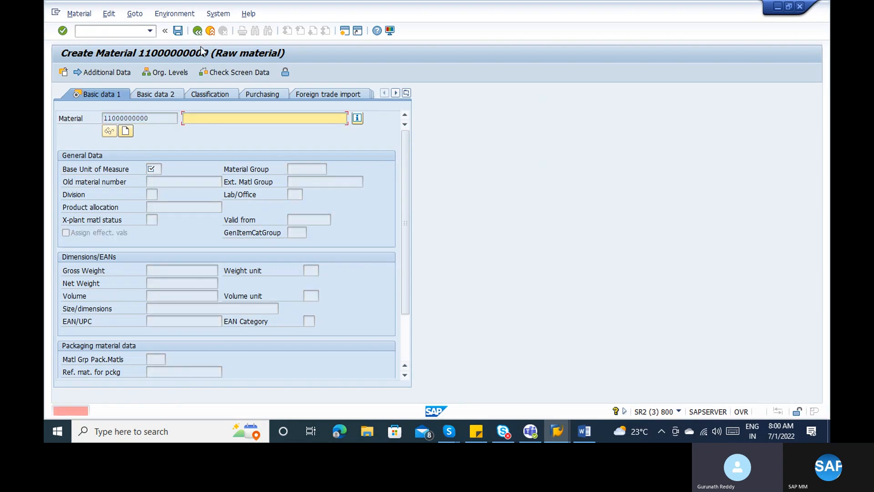
pyautogui.click(212, 34)
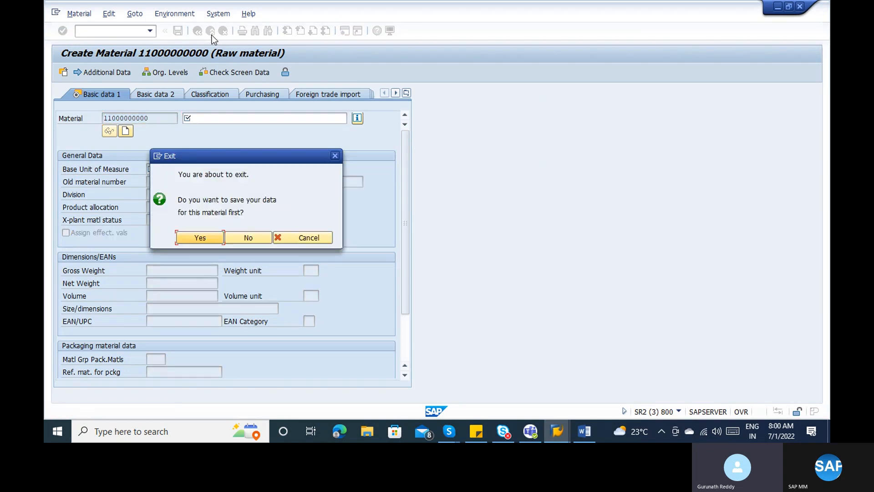
pyautogui.click(240, 239)
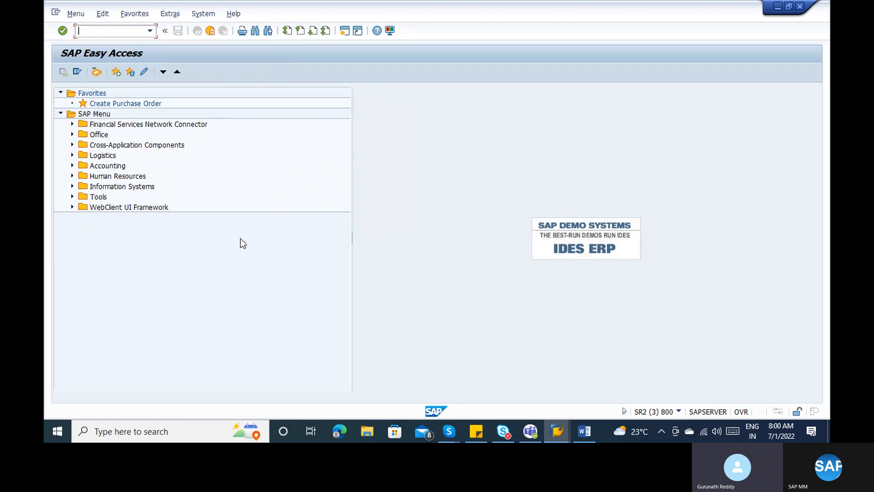
pyautogui.hotkey('alt', 'Tab')
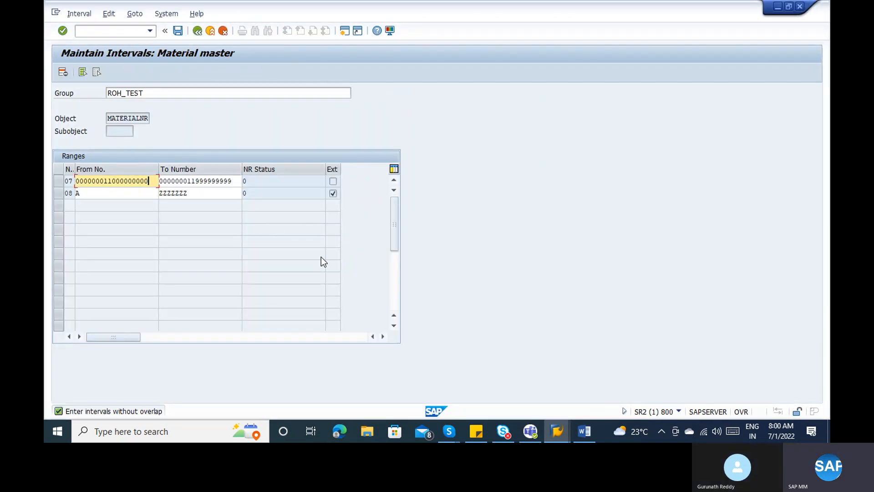
pyautogui.click(595, 431)
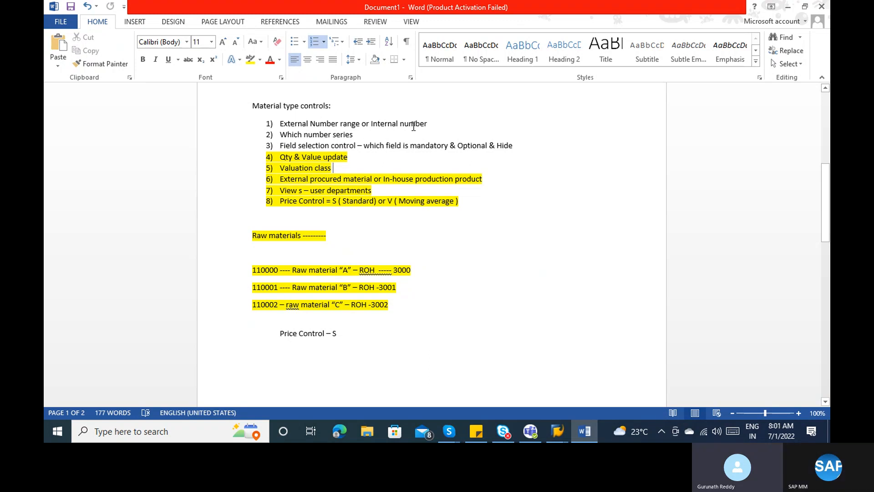
# - Highlight material type controls 1 and 2 in the Word notes in yellow
pyautogui.moveTo(426, 122); pyautogui.dragTo(283, 135)
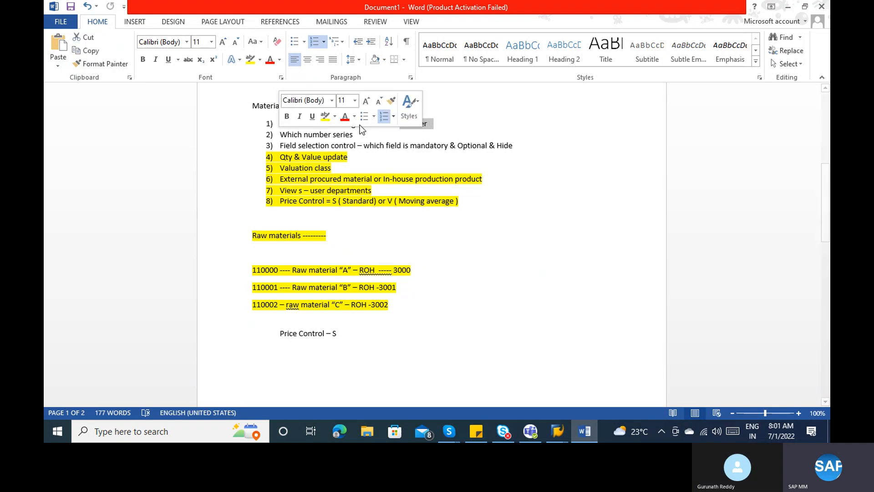
pyautogui.click(360, 134)
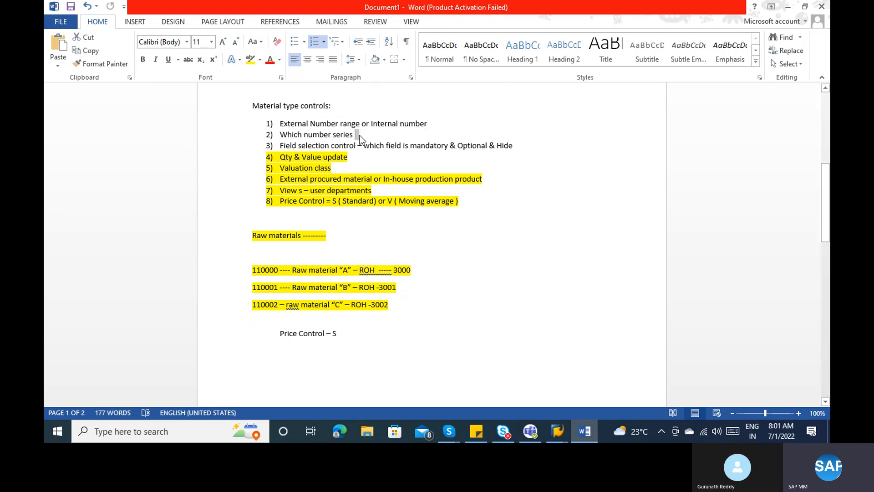
pyautogui.moveTo(358, 135); pyautogui.dragTo(292, 121)
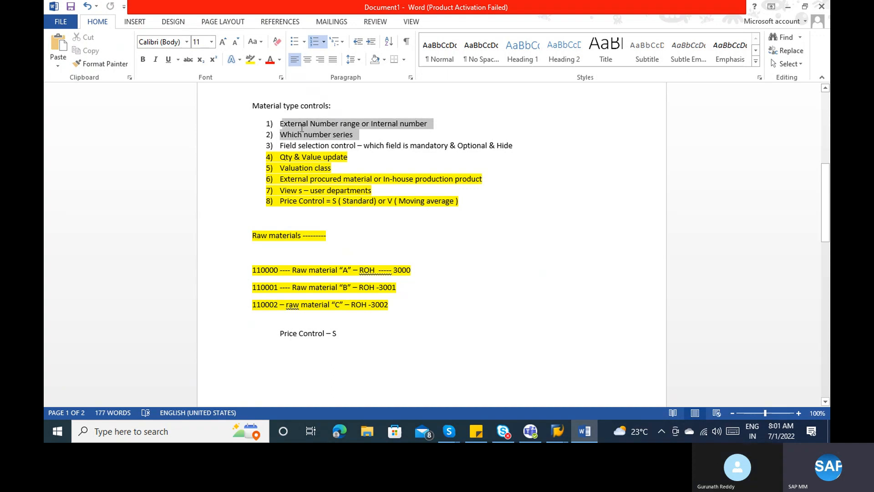
pyautogui.click(250, 59)
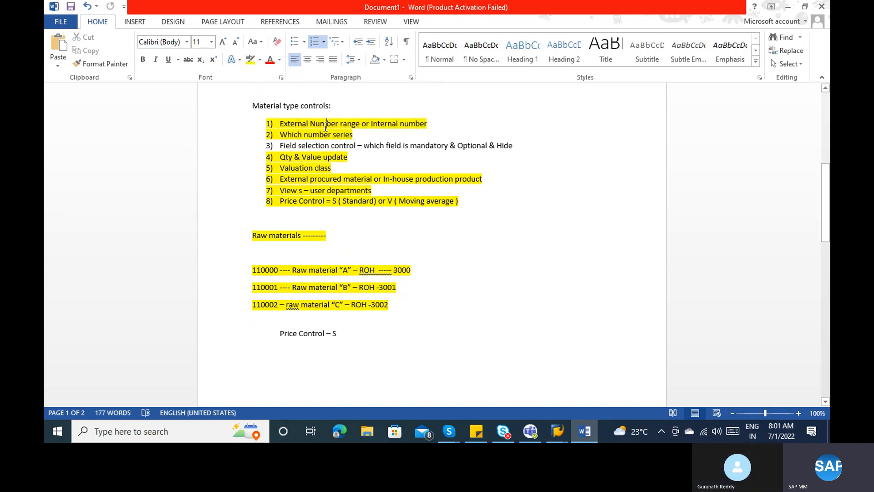
pyautogui.hotkey('alt', 'Tab')
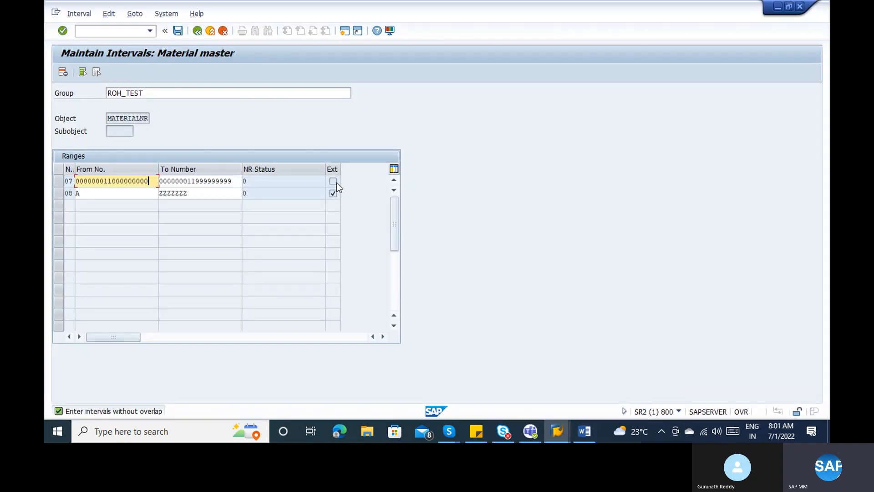
# - Run MM01 again and open the Basic Data 1 view for a new raw material
pyautogui.click(57, 191)
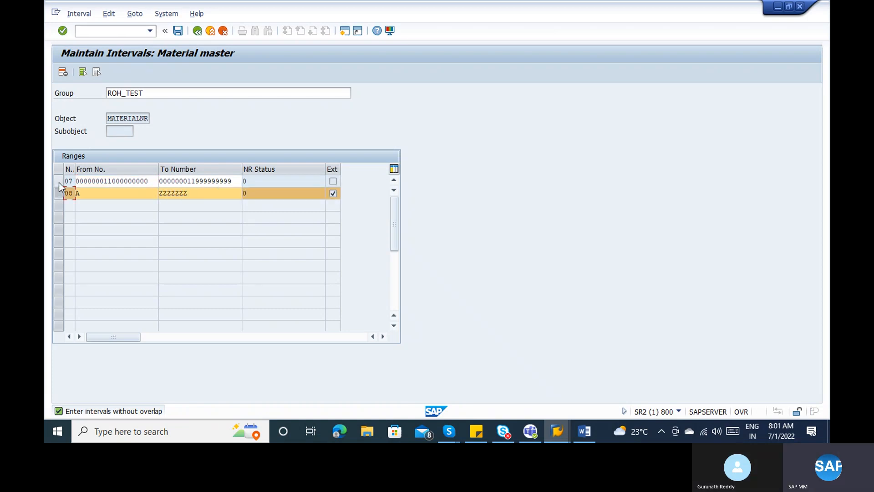
pyautogui.hotkey('alt', 'Tab')
pyautogui.hotkey('alt', 'Tab')
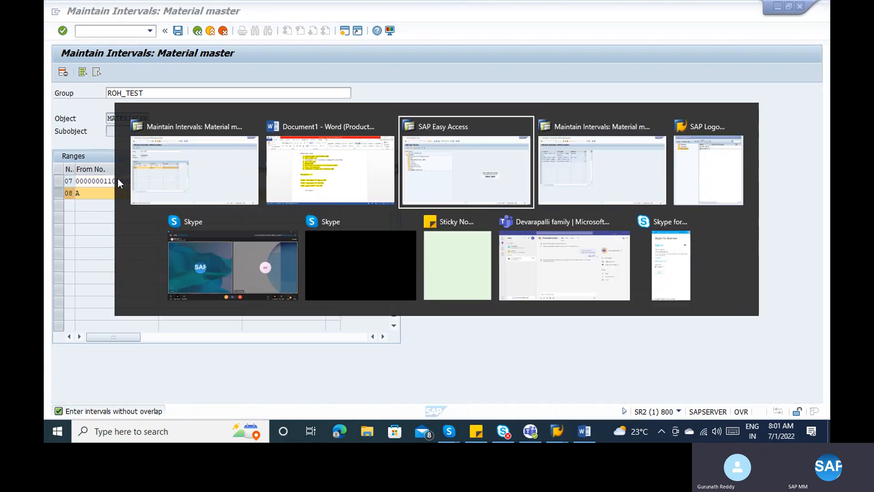
pyautogui.write('mm')
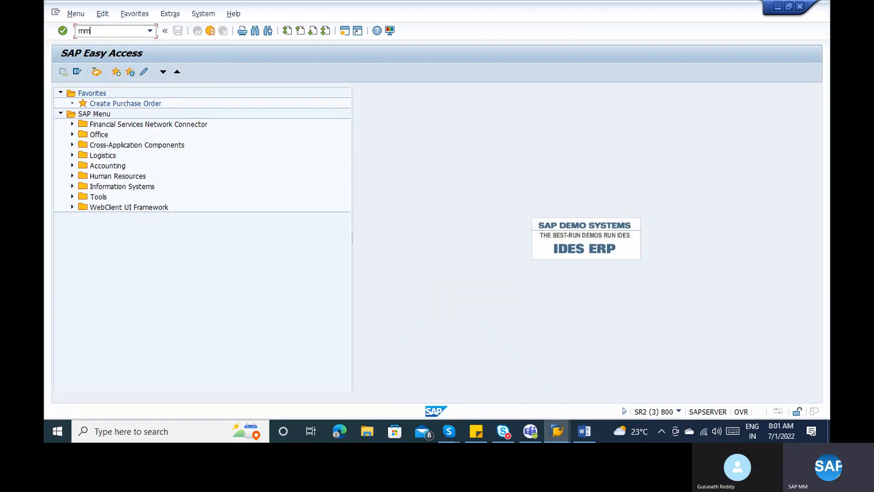
pyautogui.write('01')
pyautogui.press('Return')
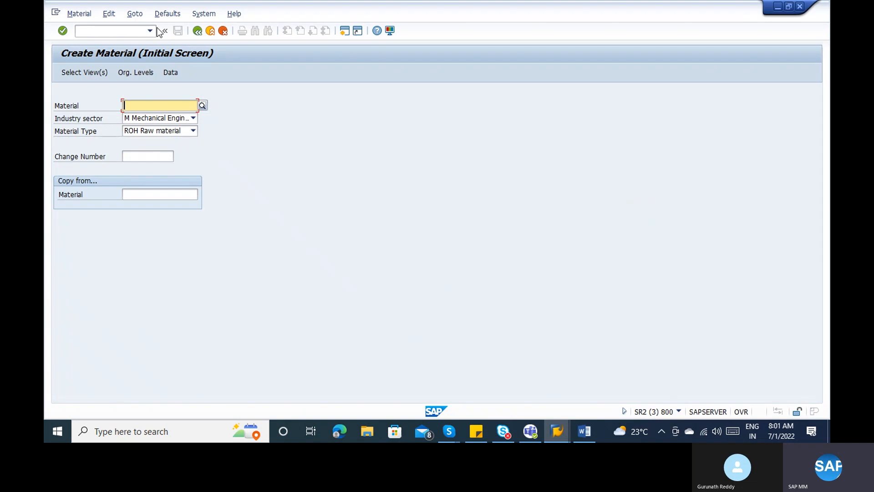
pyautogui.click(92, 71)
pyautogui.click(216, 151)
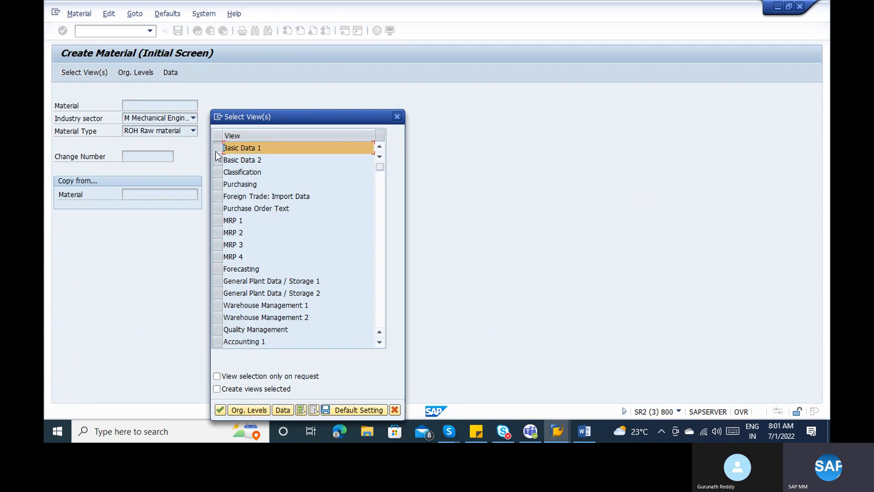
pyautogui.press('Return')
pyautogui.click(164, 121)
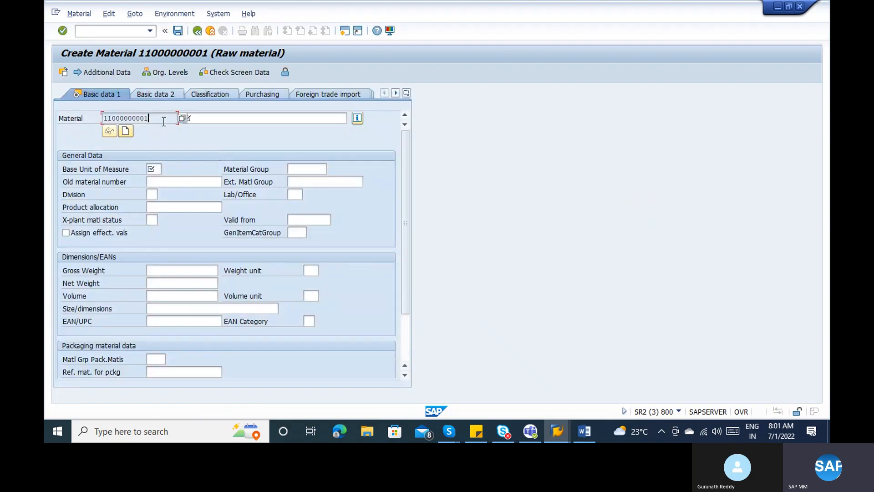
pyautogui.hotkey('alt', 'Tab')
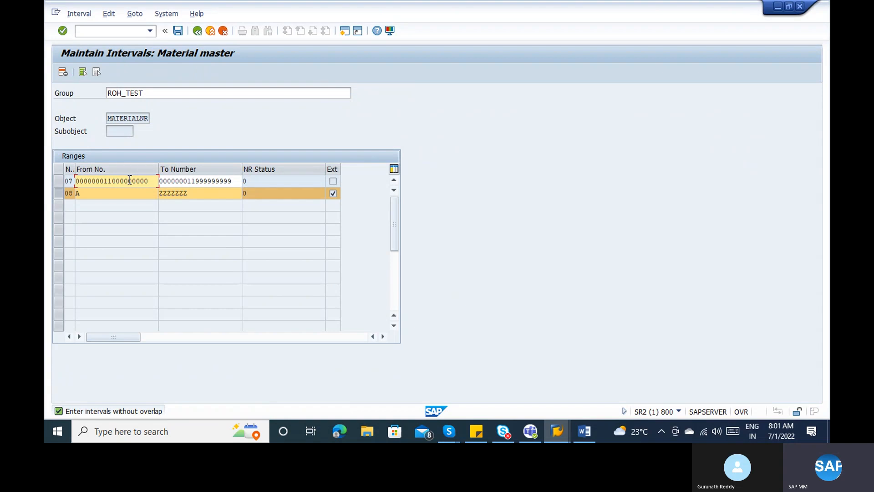
pyautogui.hotkey('alt', 'Tab')
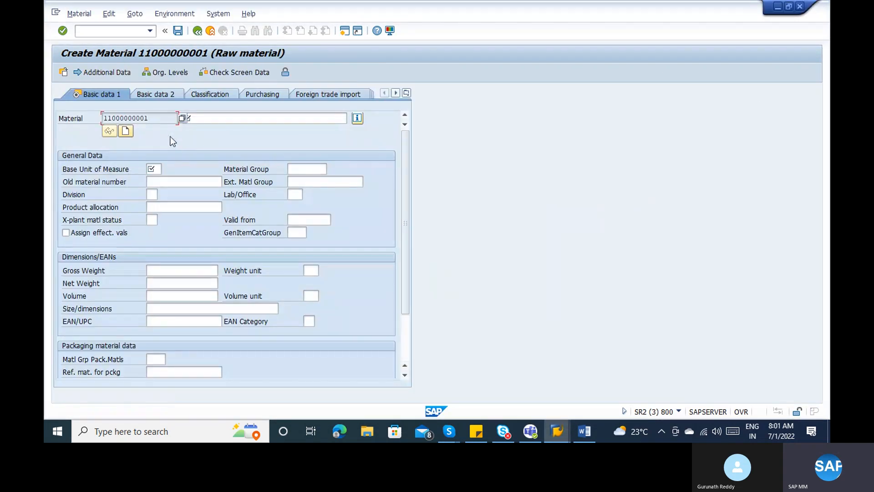
pyautogui.click(210, 31)
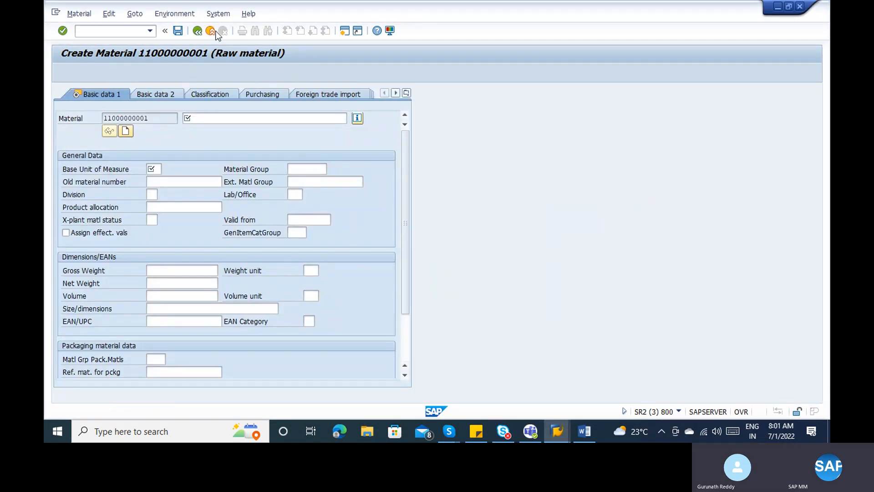
pyautogui.click(249, 238)
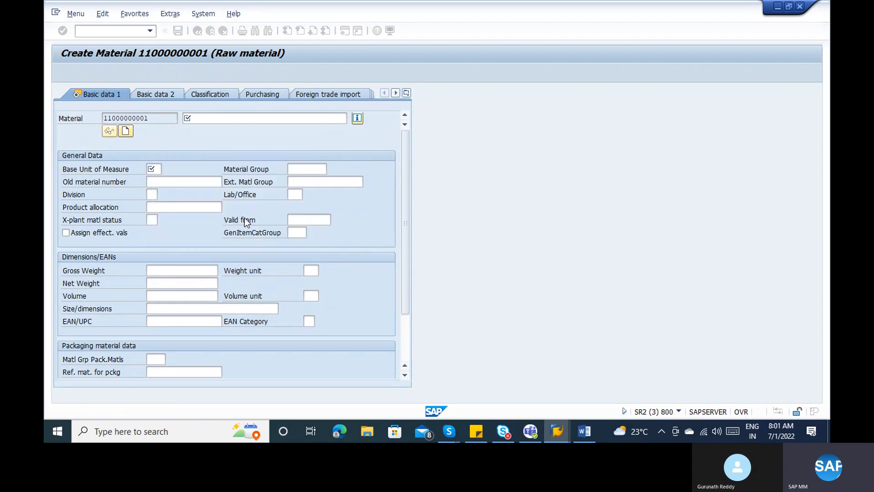
# - Run MM01 with external material number USKJDHUHD and proceed to view selection
pyautogui.write('mm01')
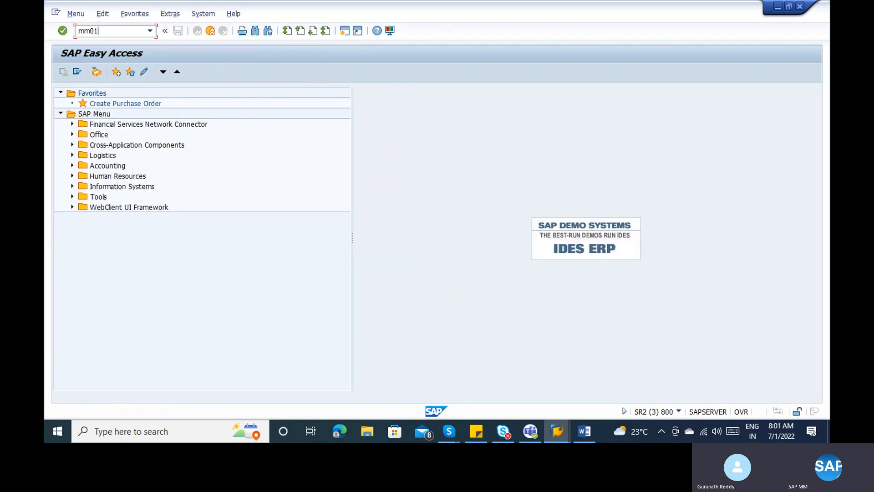
pyautogui.press('Return')
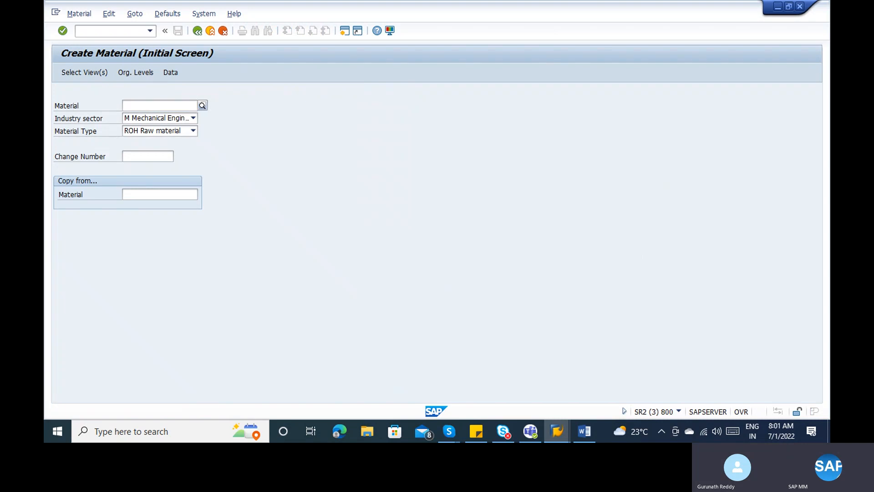
pyautogui.write('uskjdhuhd')
pyautogui.press('Return')
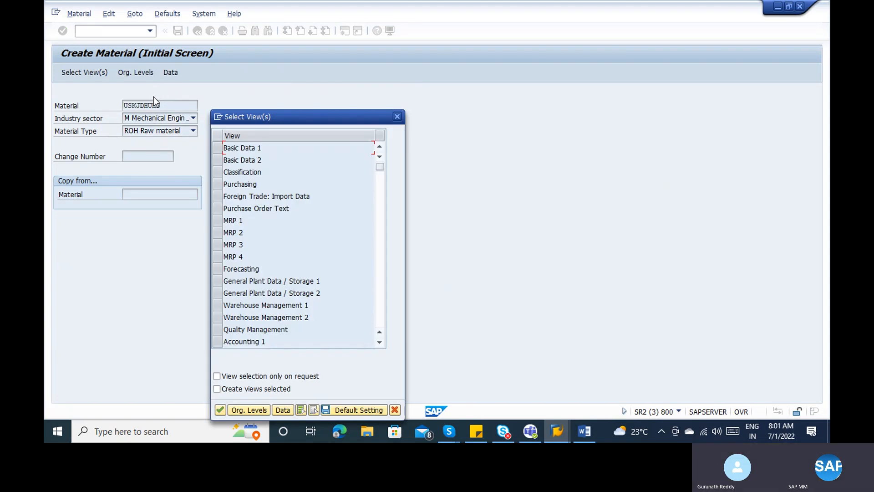
pyautogui.hotkey('alt', 'Tab')
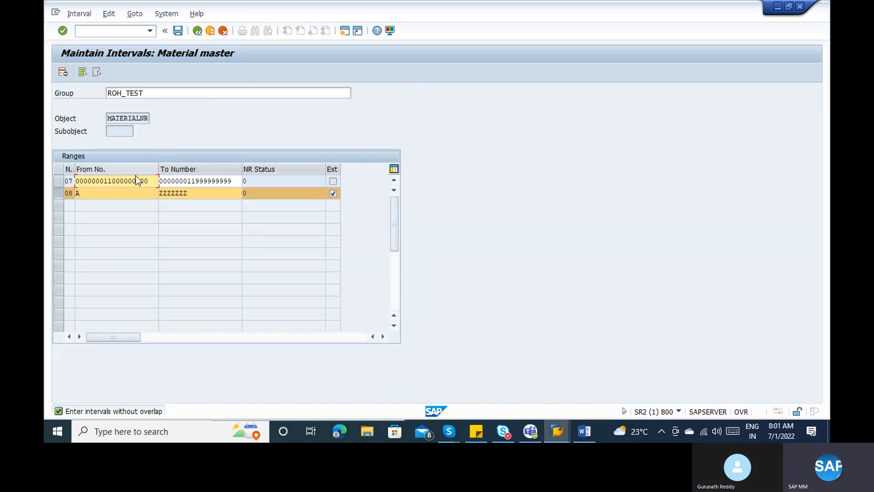
# - Delete interval 08 (A to ZZZZZZZ) from ROH_TEST's number ranges and save
pyautogui.click(334, 195)
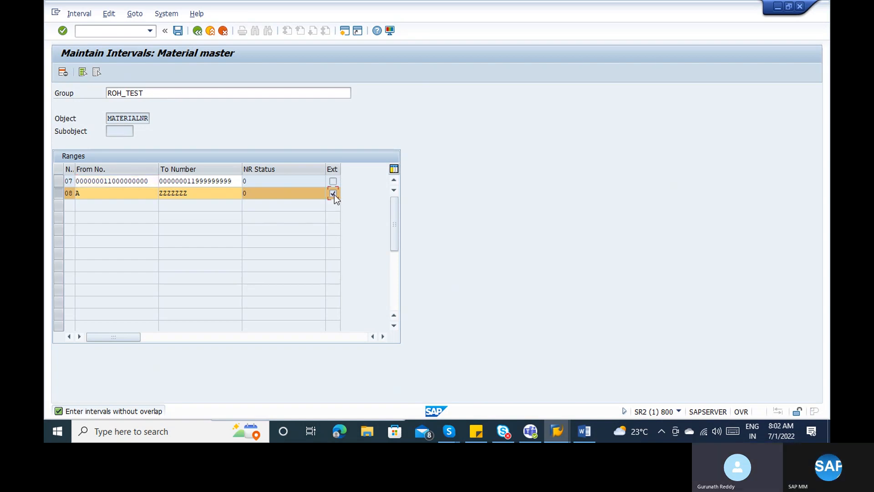
pyautogui.hotkey('shift', 'Tab')
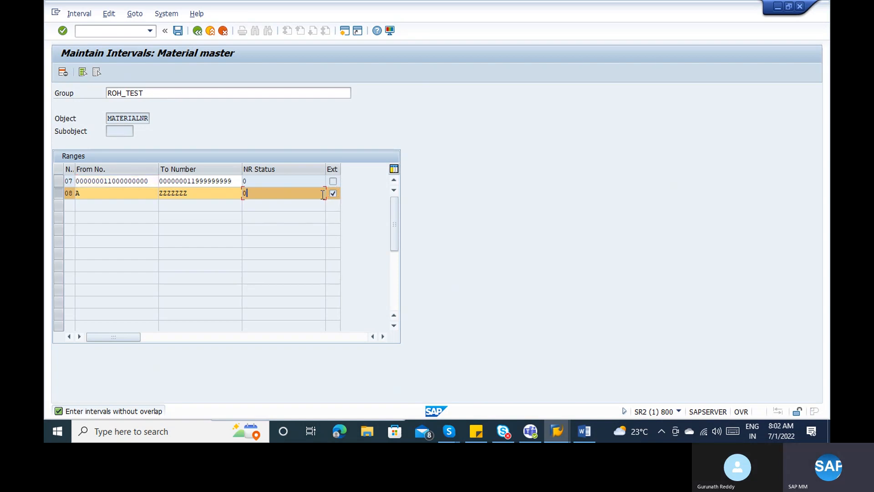
pyautogui.click(56, 190)
pyautogui.click(58, 191)
pyautogui.click(65, 70)
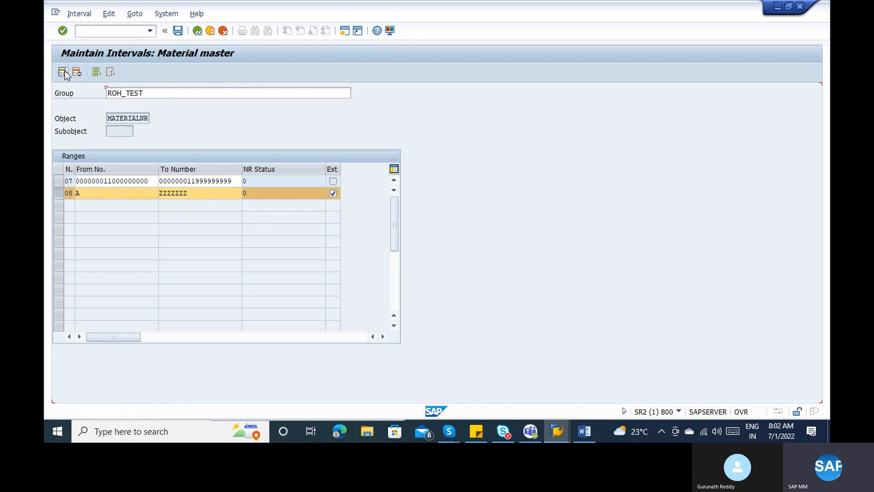
pyautogui.click(181, 33)
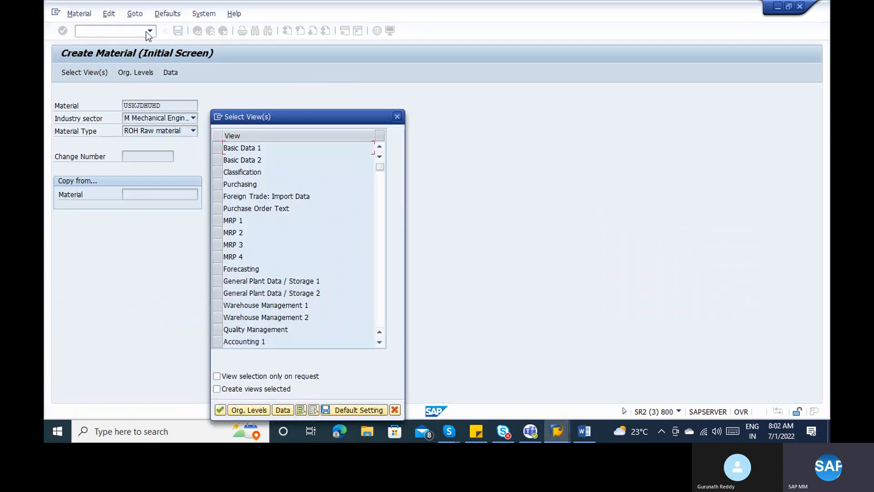
# - Dismiss the view selection and restart material creation with /nmm01
pyautogui.press('Escape')
pyautogui.click(139, 32)
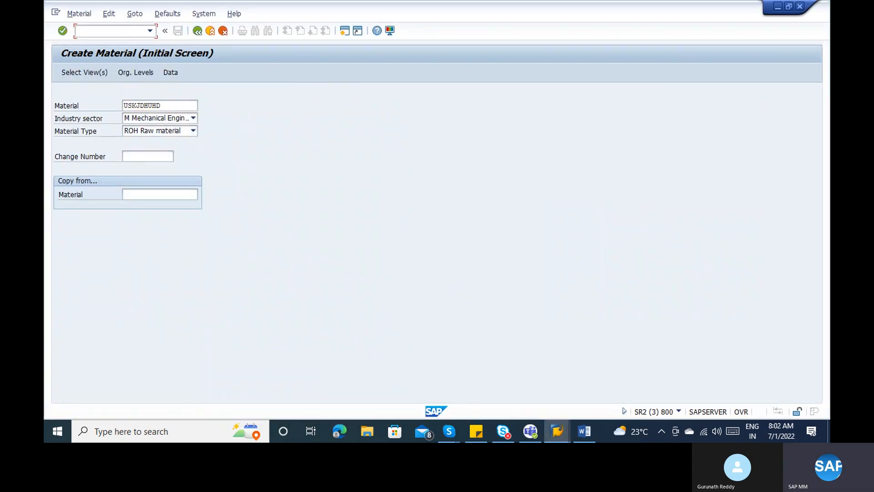
pyautogui.write('/nmm01')
pyautogui.press('Return')
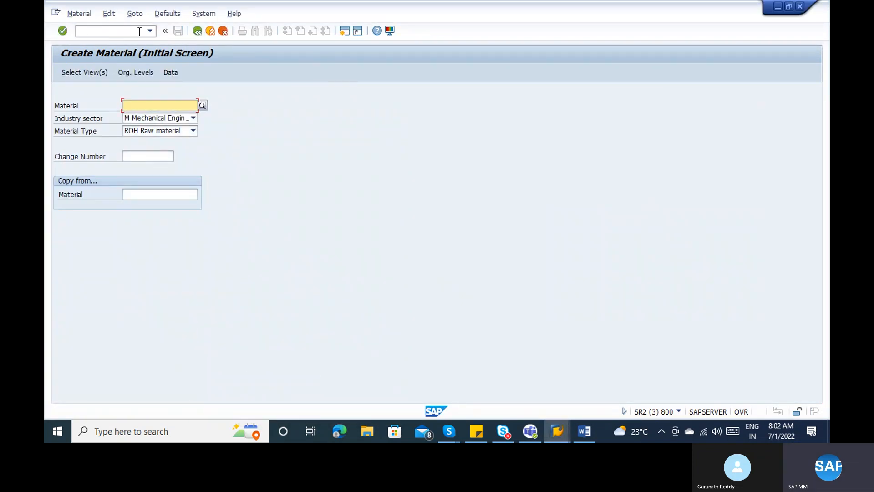
pyautogui.press('Return')
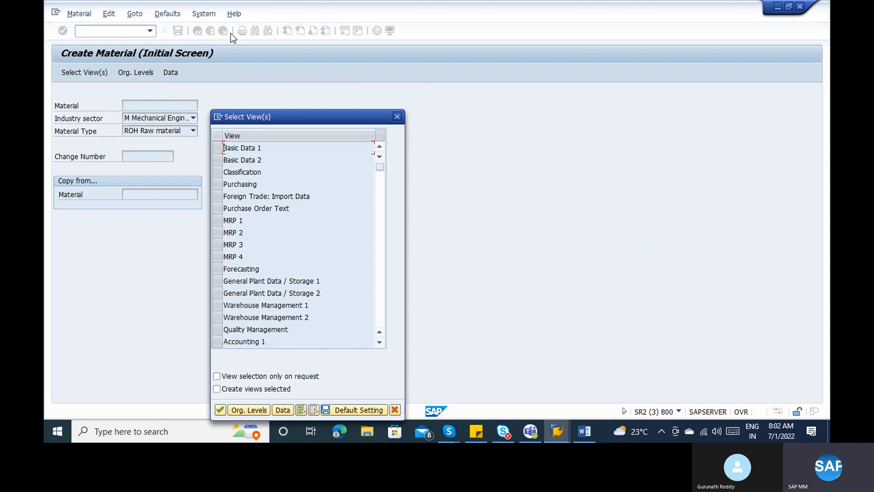
# - Cancel the view selection again, submit an external material number, and exit to SAP Easy Access
pyautogui.click(394, 114)
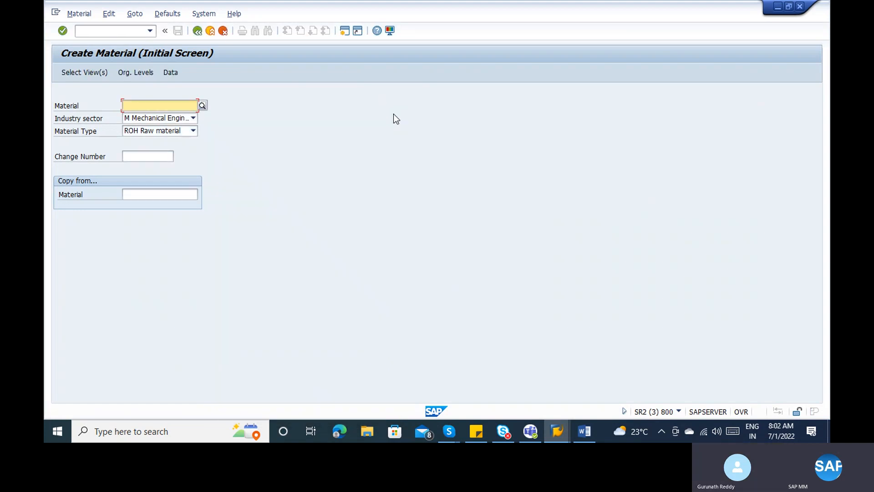
pyautogui.write("dsds'")
pyautogui.press('Return')
pyautogui.press('Return')
pyautogui.press('Escape')
pyautogui.press('Escape')
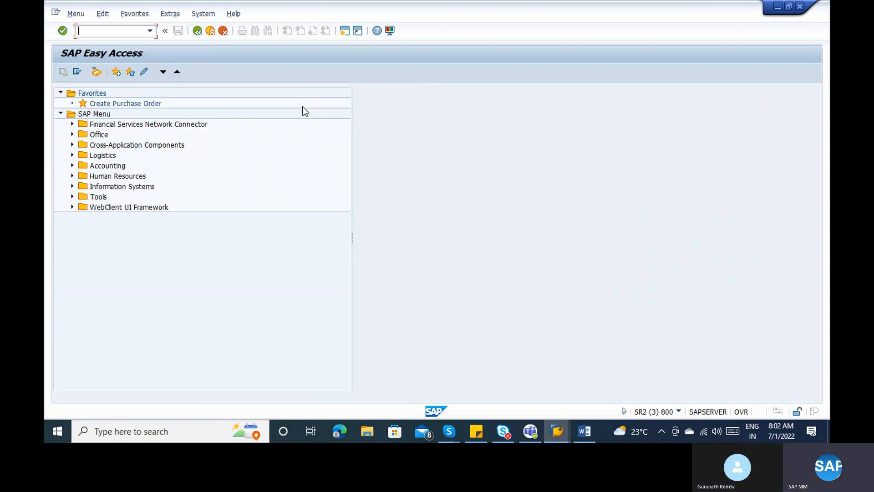
# - Review interval 07's bounds and select the 'Which number series' line in the Word notes
pyautogui.hotkey('alt', 'Tab')
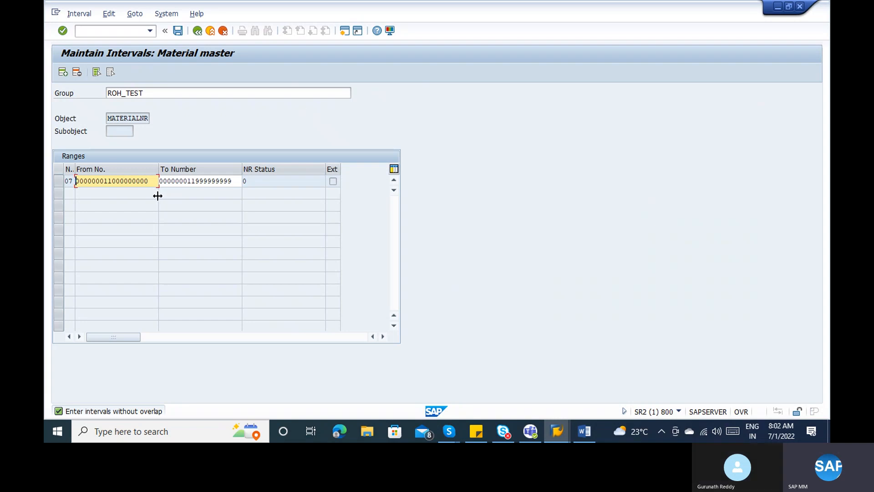
pyautogui.click(129, 181)
pyautogui.click(197, 181)
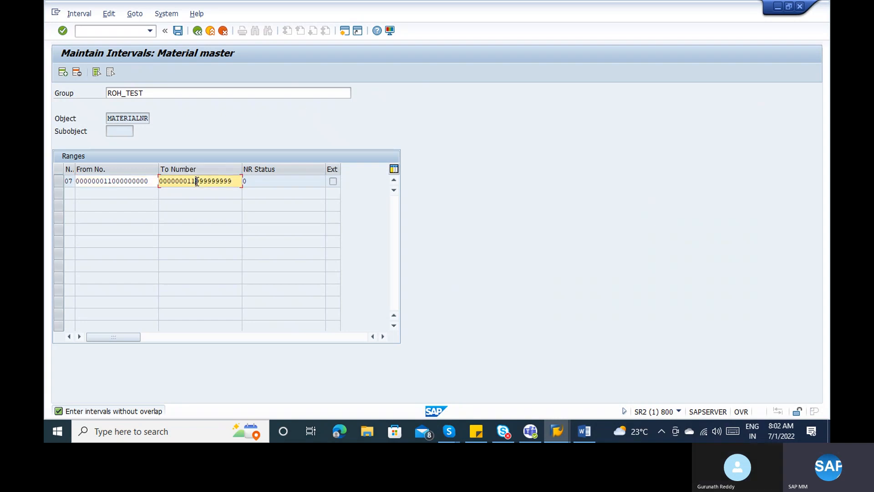
pyautogui.hotkey('alt', 'Tab')
pyautogui.hotkey('alt', 'Tab')
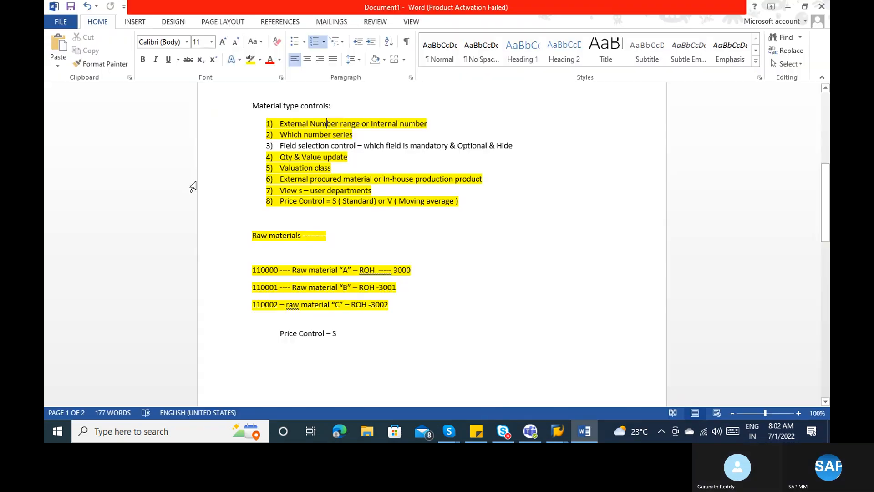
pyautogui.click(327, 128)
pyautogui.moveTo(357, 135); pyautogui.dragTo(299, 134)
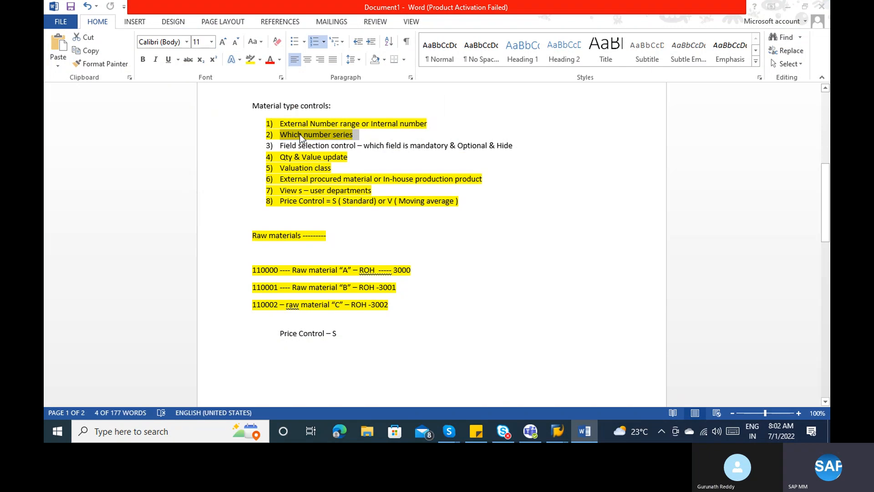
# - Cross-check interval 07's From No. and external numbering flag against the Word notes
pyautogui.hotkey('alt', 'Tab')
pyautogui.click(96, 181)
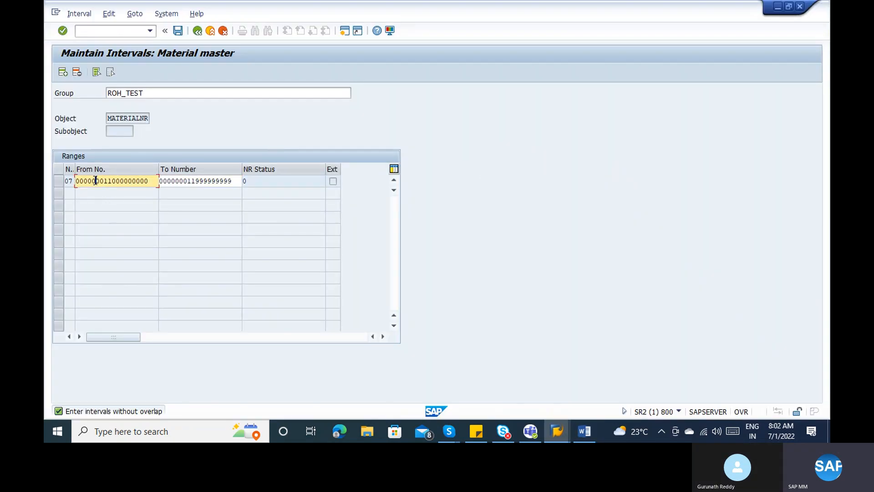
pyautogui.hotkey('alt', 'Tab')
pyautogui.hotkey('alt', 'Tab')
pyautogui.hotkey('alt', 'Tab')
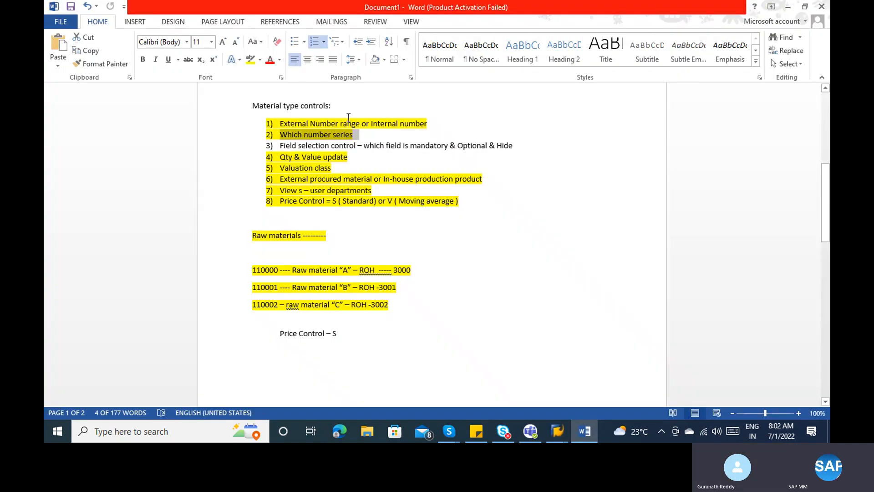
pyautogui.click(341, 123)
pyautogui.hotkey('alt', 'Tab')
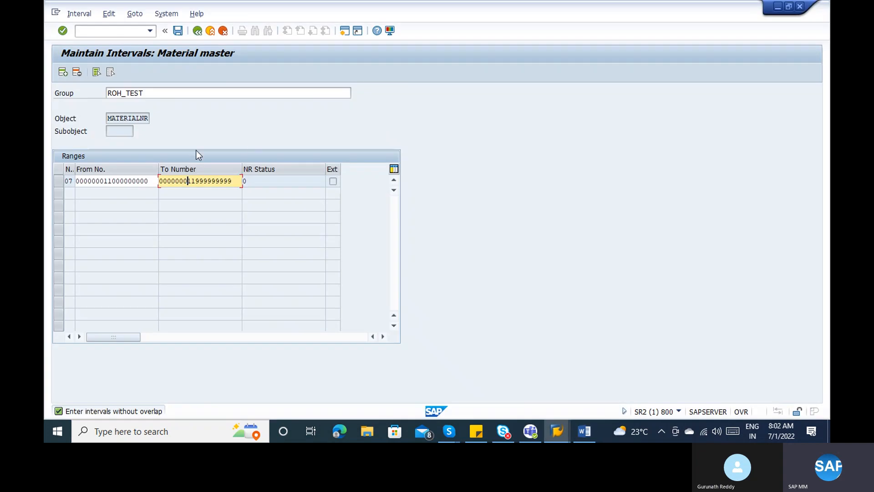
pyautogui.click(334, 183)
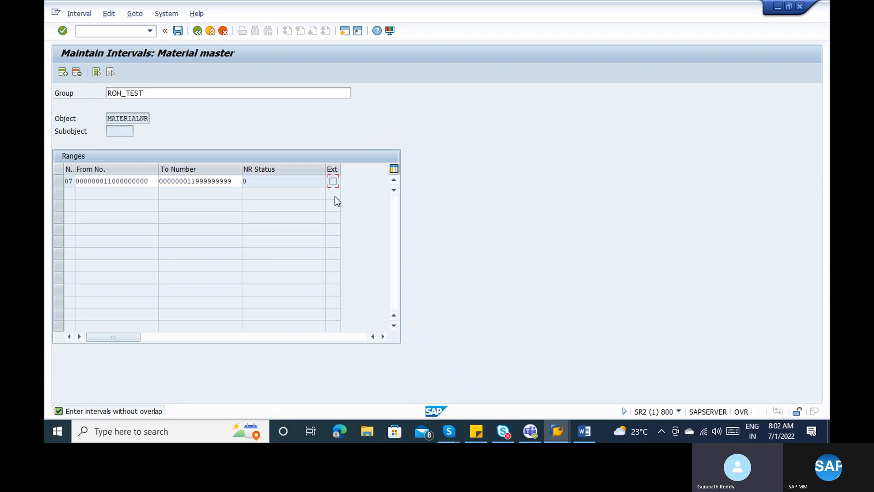
# - Read the material type controls notes in Word, then return to the SAP intervals 01–05 window
pyautogui.hotkey('alt', 'Tab')
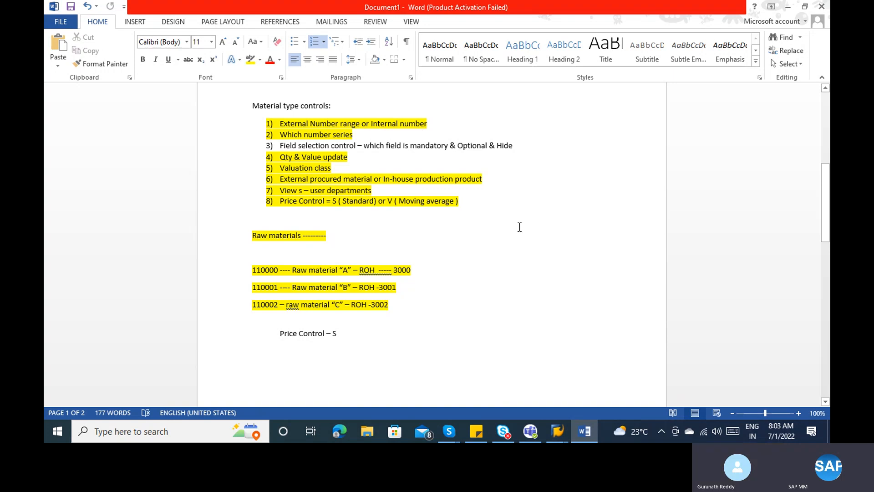
pyautogui.moveTo(558, 431)
pyautogui.click(590, 386)
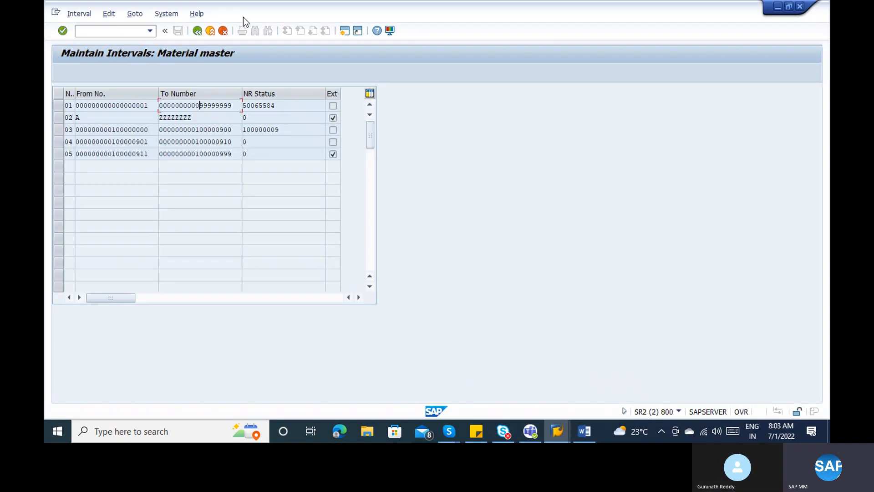
# - Start MM01 for a new material with the Basic Data 1 view selected
pyautogui.click(210, 32)
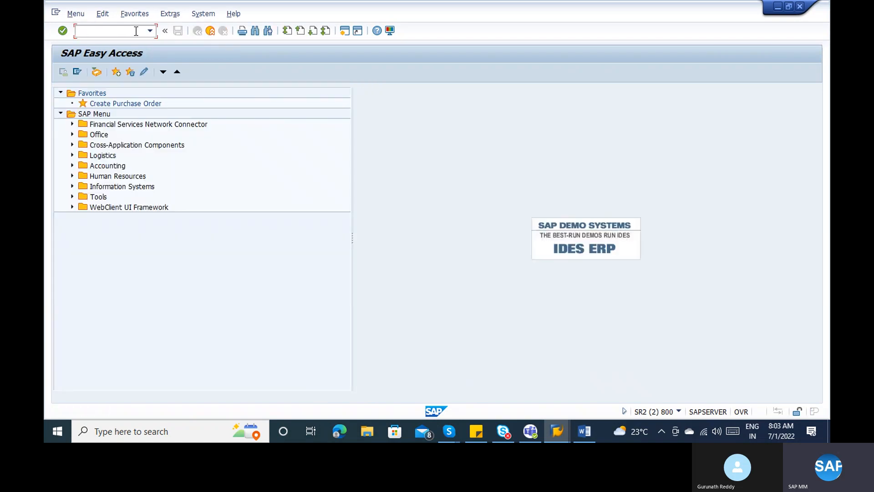
pyautogui.write('mm01')
pyautogui.press('Return')
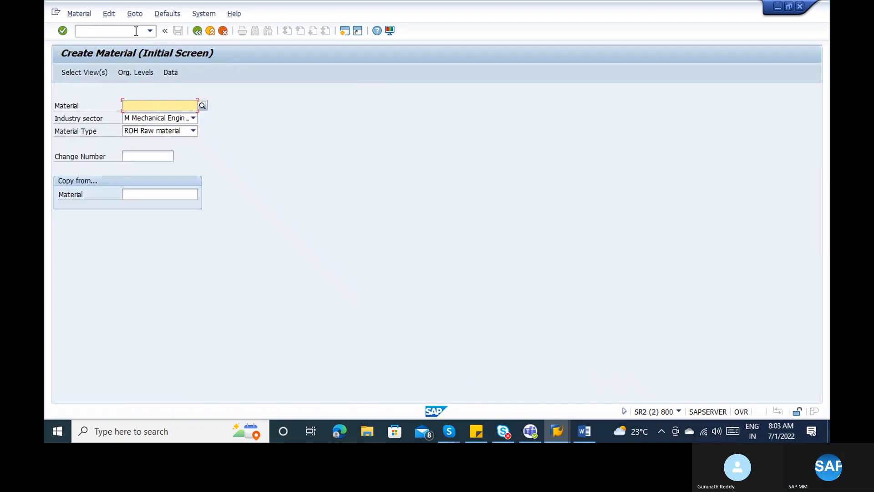
pyautogui.press('Return')
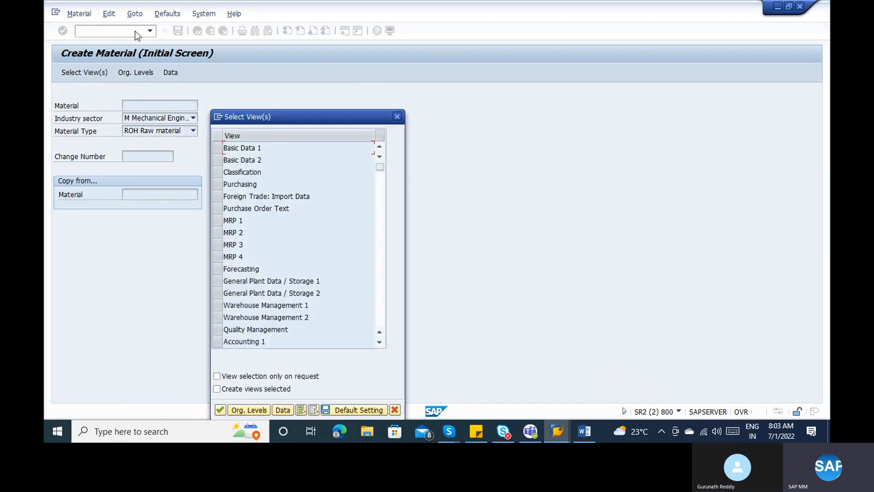
pyautogui.click(217, 151)
pyautogui.press('Return')
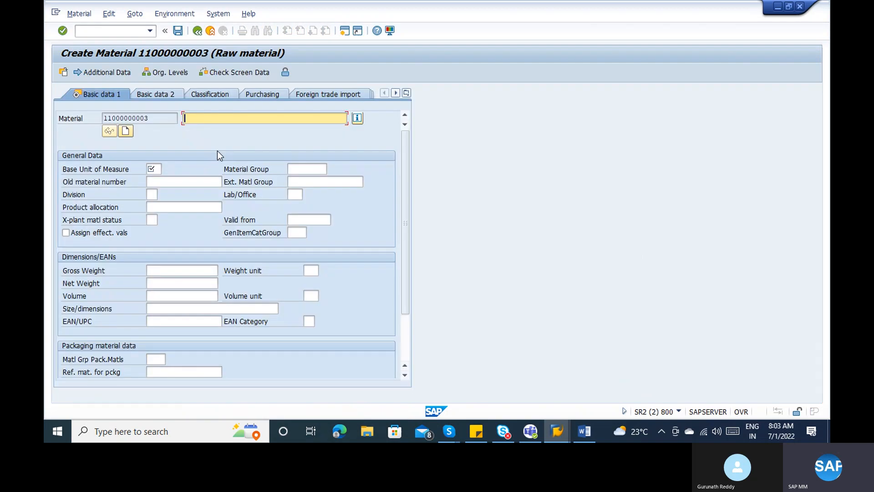
pyautogui.click(158, 193)
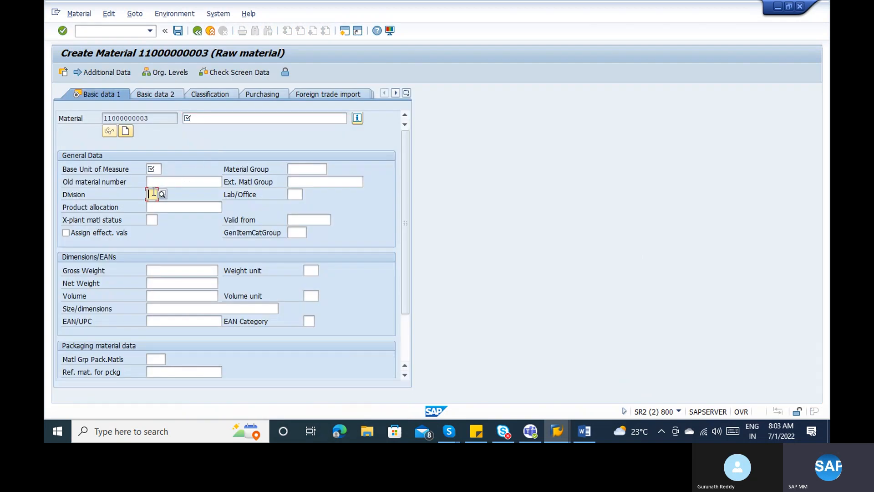
pyautogui.click(215, 117)
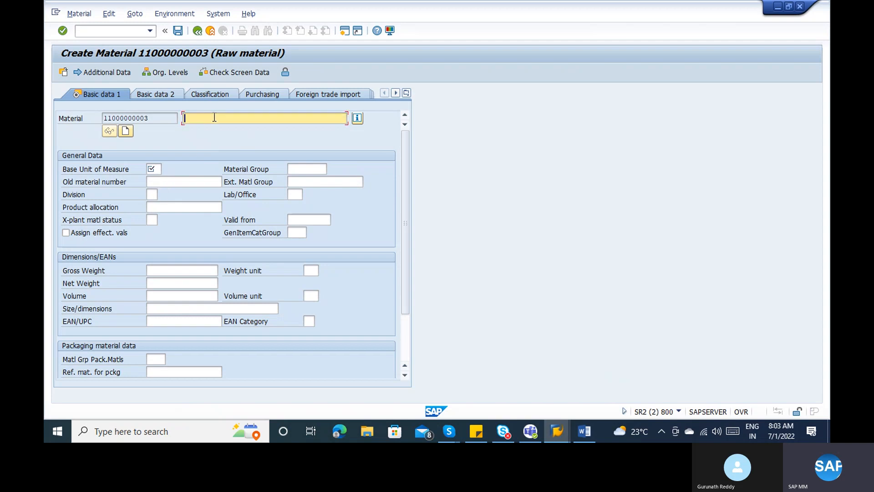
pyautogui.click(154, 168)
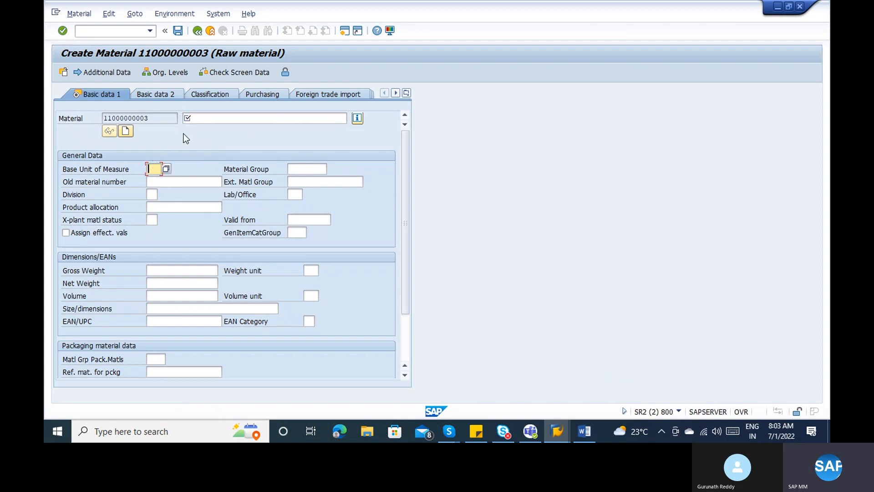
pyautogui.click(209, 117)
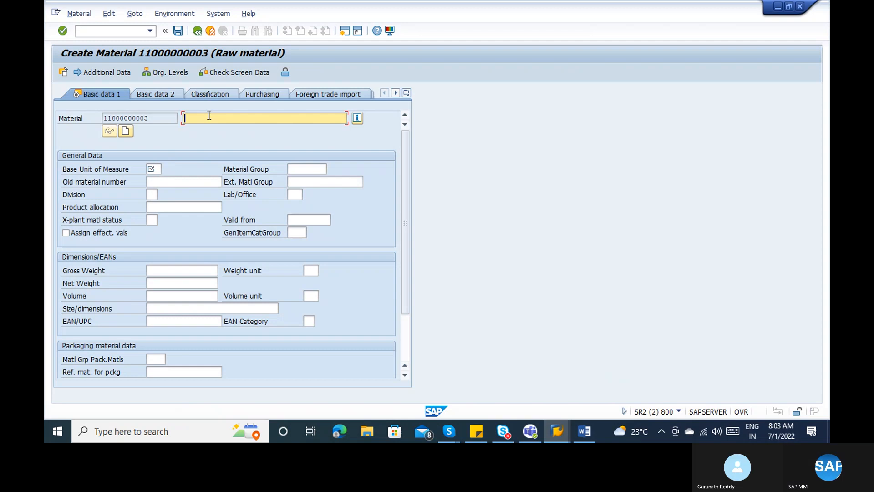
pyautogui.click(151, 202)
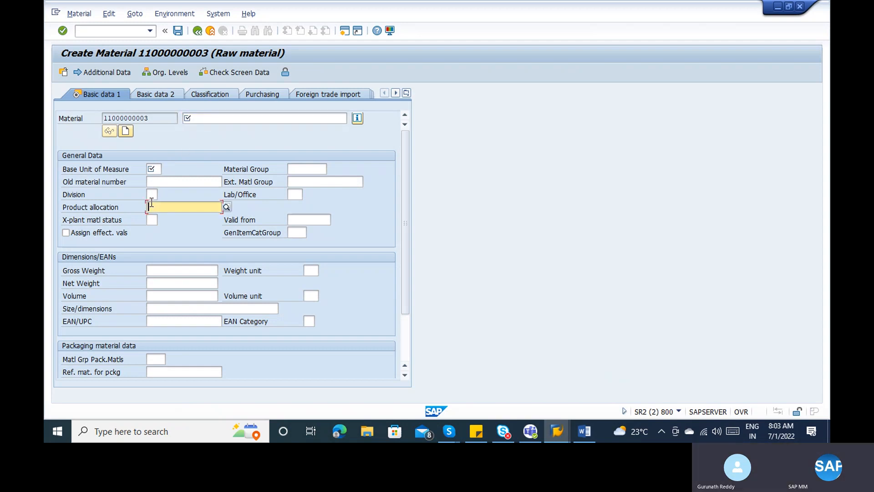
pyautogui.click(153, 194)
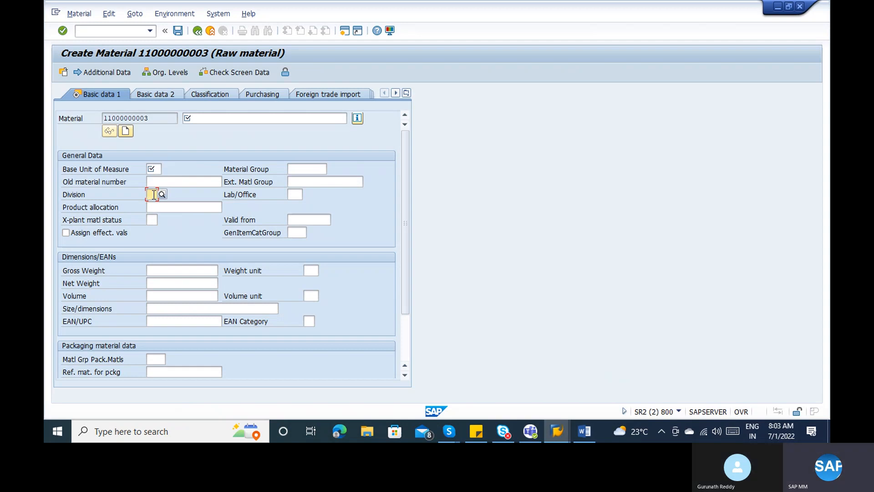
pyautogui.click(403, 357)
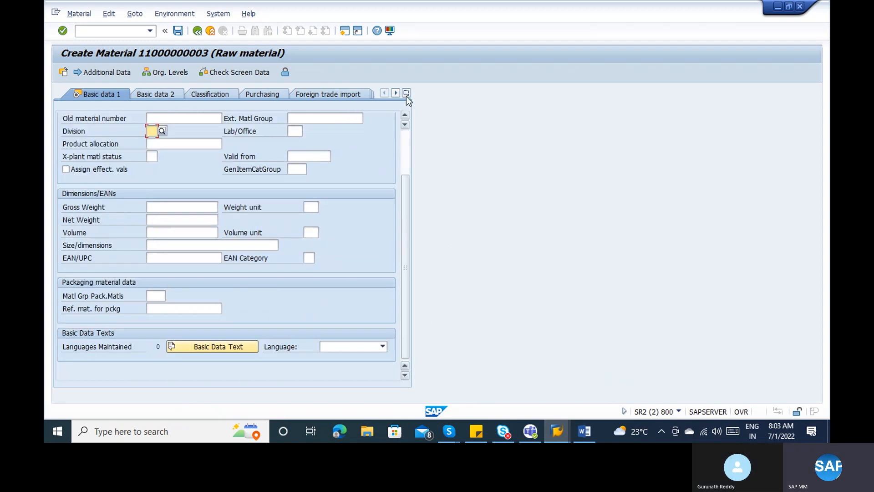
pyautogui.click(406, 134)
pyautogui.click(181, 180)
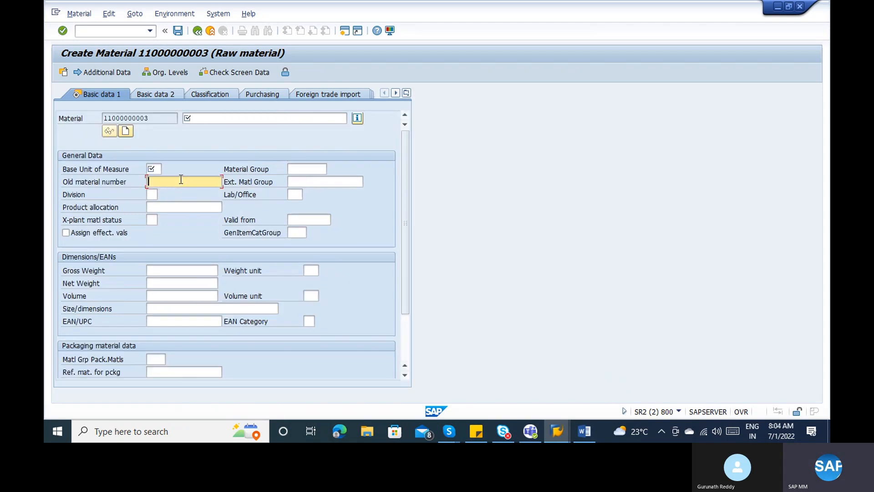
pyautogui.click(153, 195)
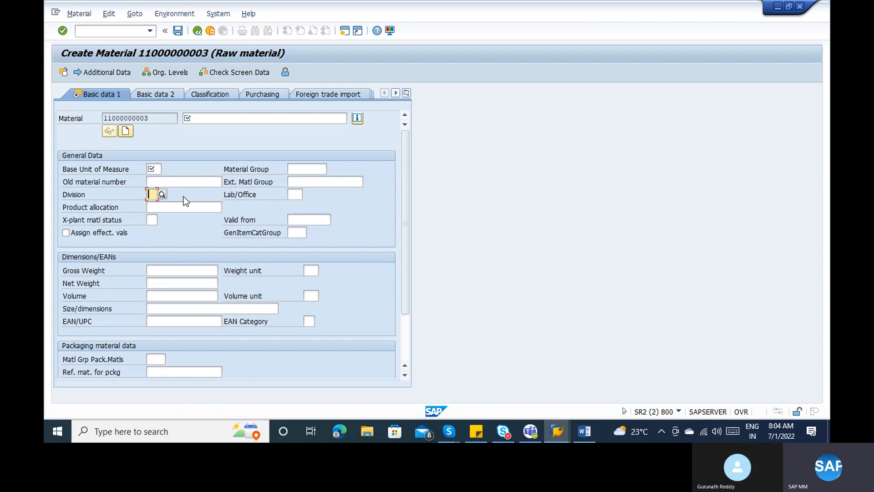
pyautogui.hotkey('alt', 'Tab')
pyautogui.hotkey('alt', 'Tab')
pyautogui.hotkey('alt', 'Tab')
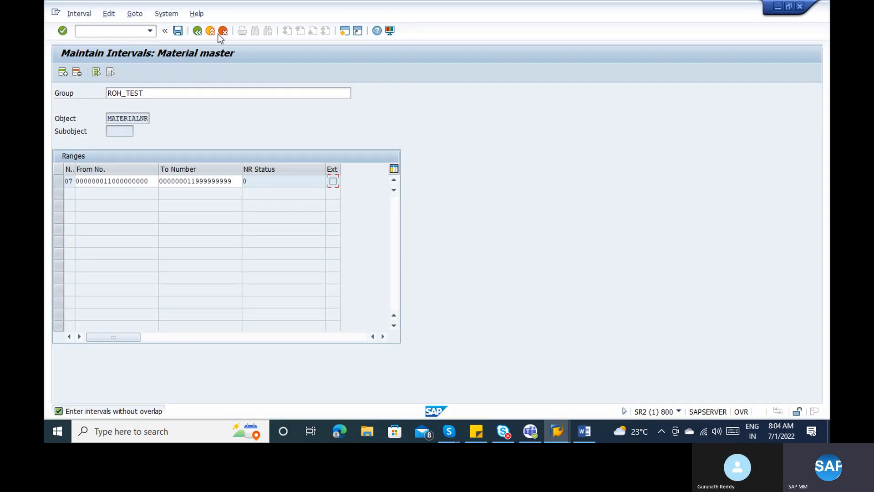
pyautogui.click(217, 31)
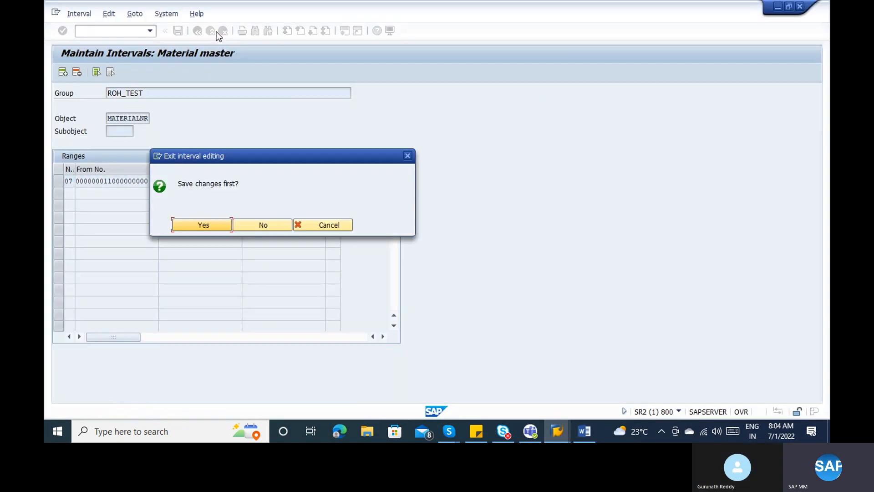
# - Save ROH_TEST's intervals and expand Field Selection, collapsing Material Types and Basic Settings
pyautogui.click(176, 225)
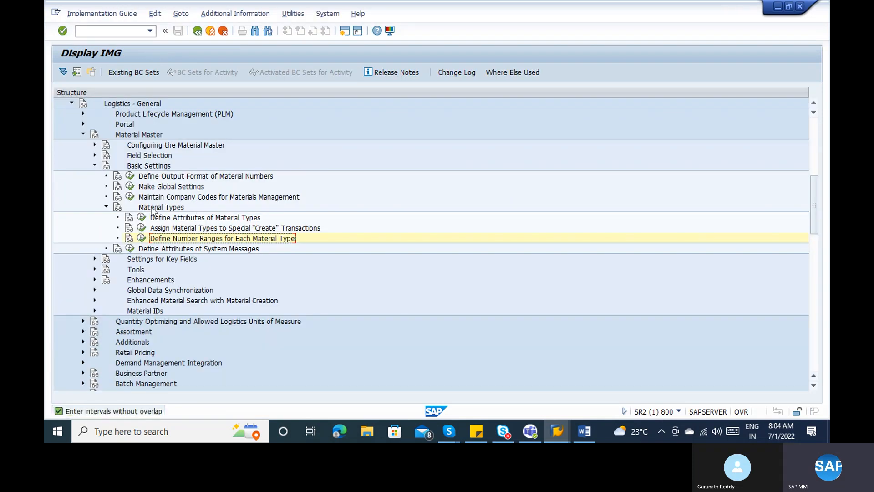
pyautogui.click(106, 208)
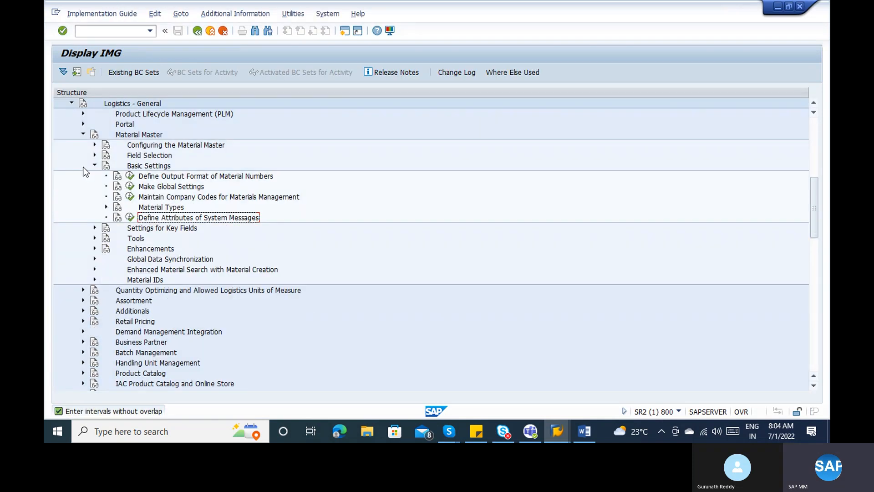
pyautogui.click(95, 166)
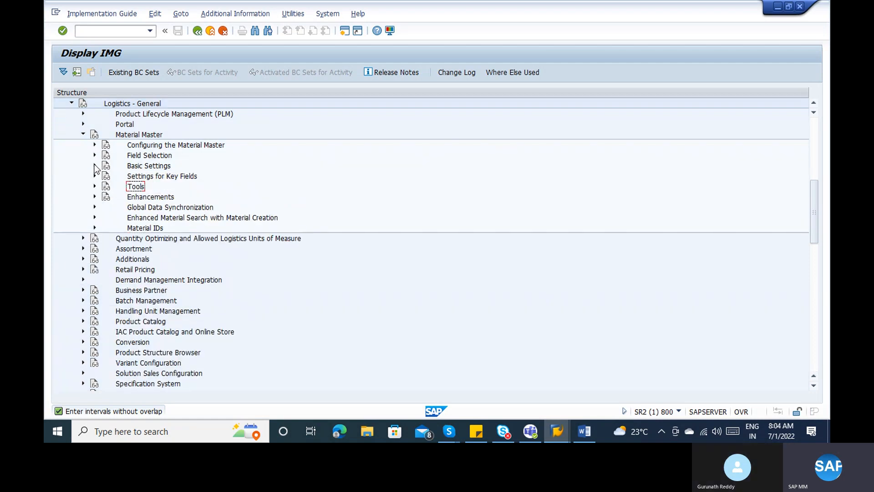
pyautogui.click(94, 155)
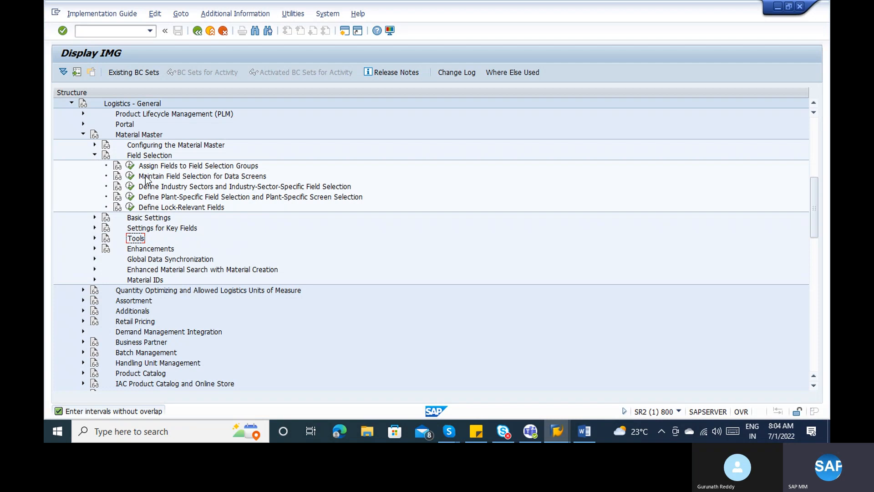
# - Browse the 984-entry Field Groups table in Assign Fields to Field Selection Groups, then return
pyautogui.click(130, 166)
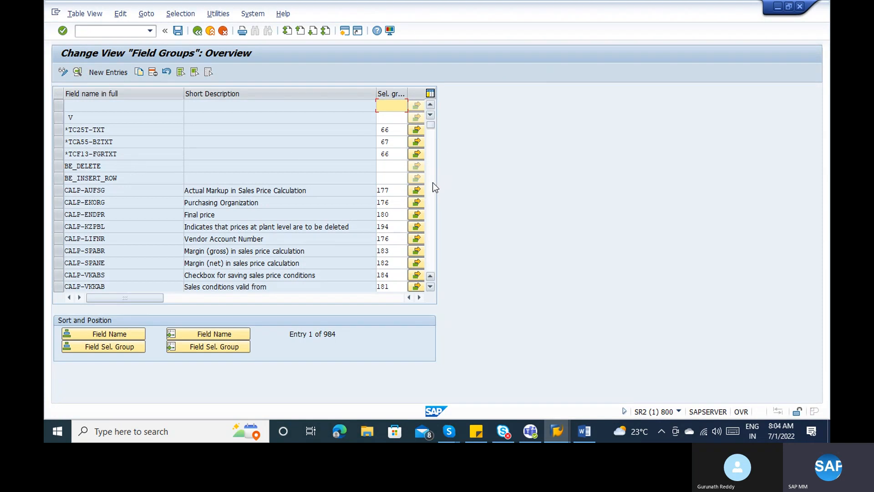
pyautogui.scroll(-1, 432, 182)
pyautogui.scroll(-1, 432, 182)
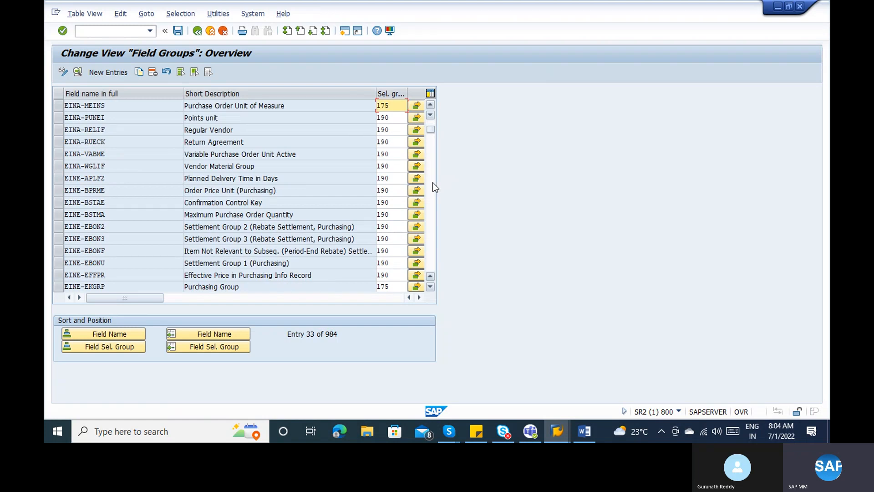
pyautogui.scroll(-1, 432, 182)
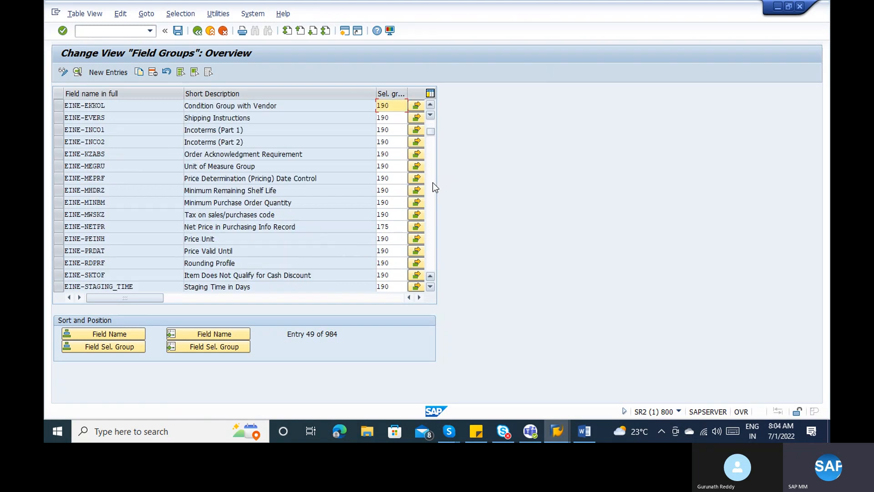
pyautogui.click(210, 30)
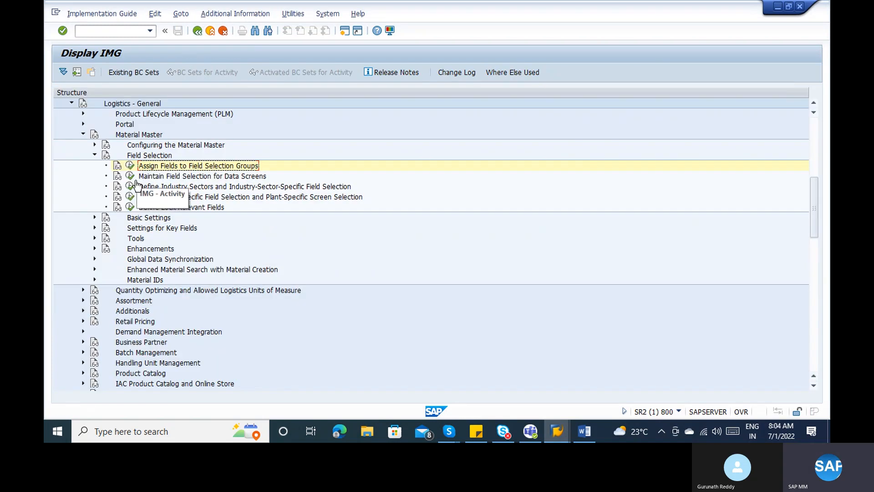
# - In Maintain Field Selection for Data Screens, make field reference 0001 Reqd Entry in group 1
pyautogui.click(130, 175)
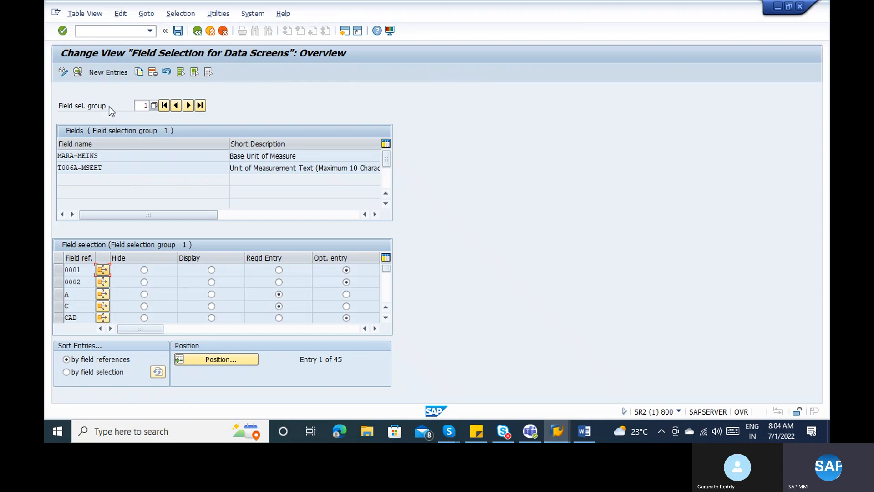
pyautogui.click(111, 156)
pyautogui.click(105, 104)
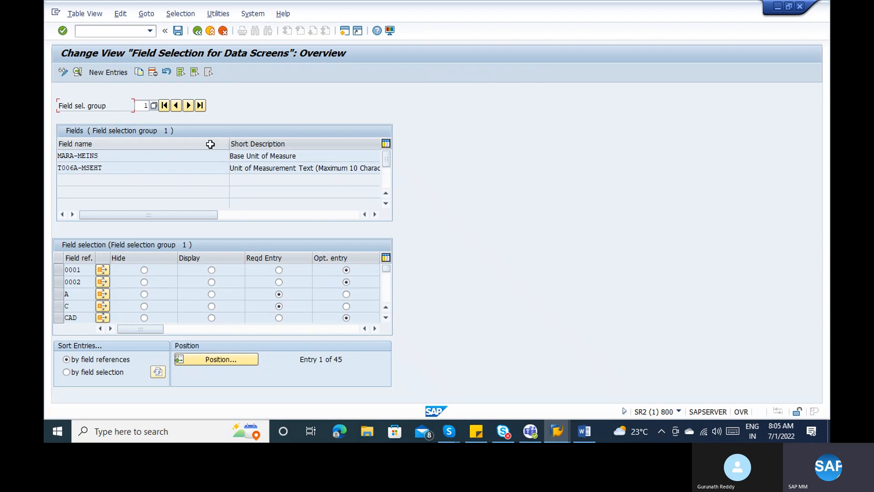
pyautogui.click(257, 154)
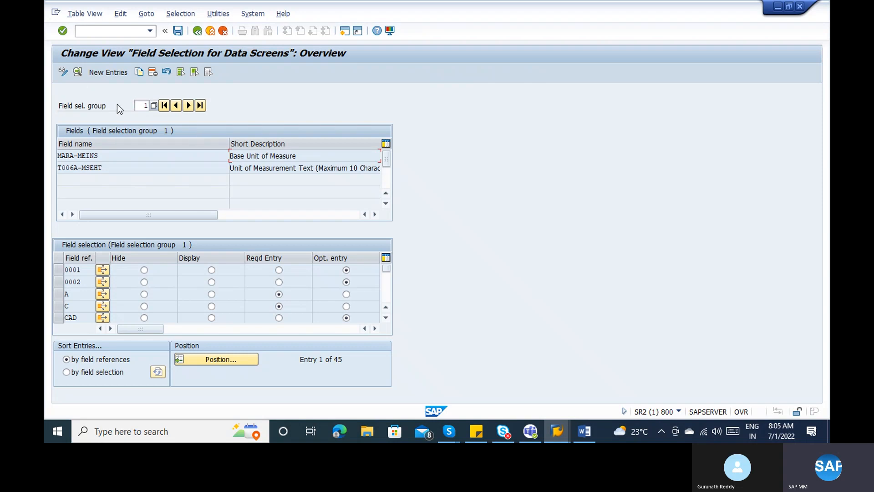
pyautogui.click(143, 105)
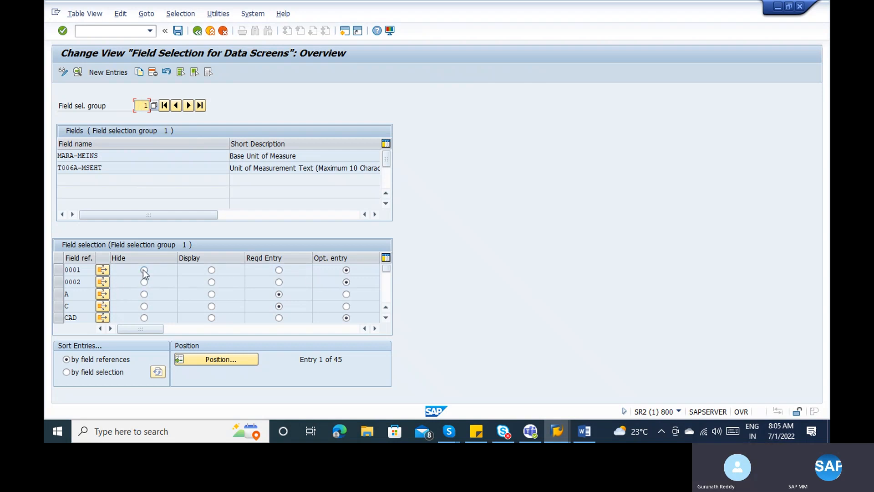
pyautogui.click(277, 270)
# - Step through the field selection groups until group 90 is displayed
pyautogui.click(188, 106)
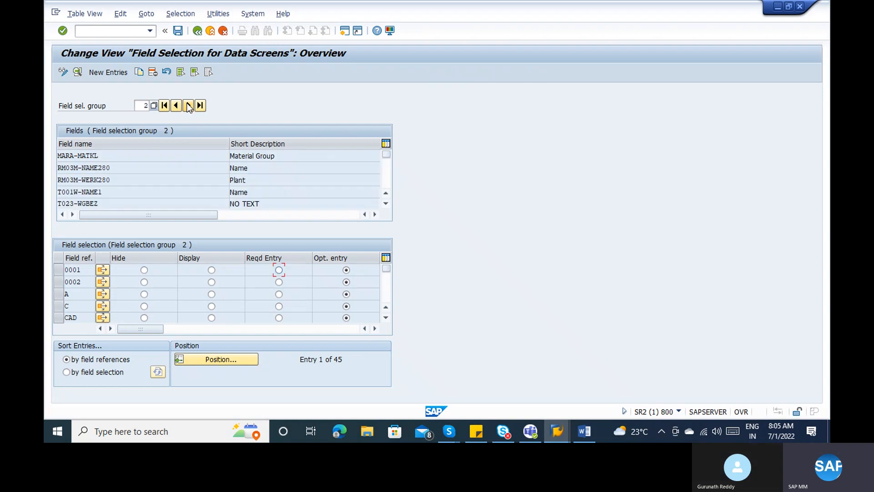
pyautogui.click(388, 180)
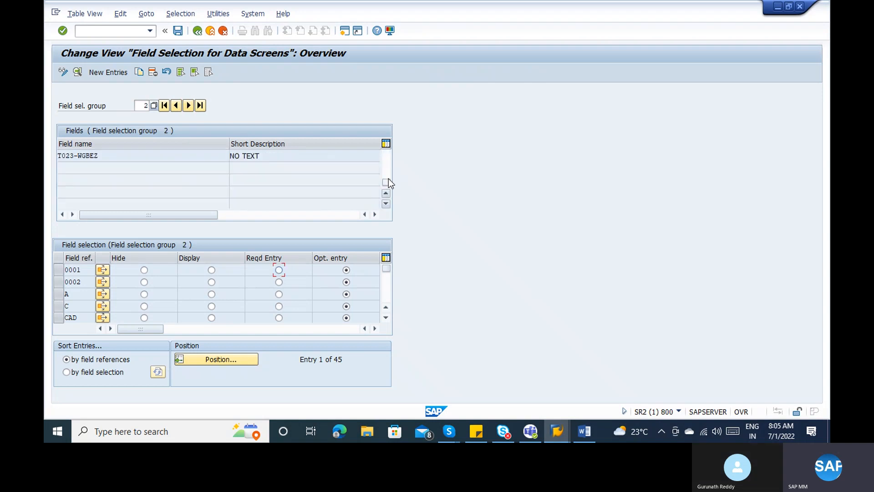
pyautogui.click(188, 106)
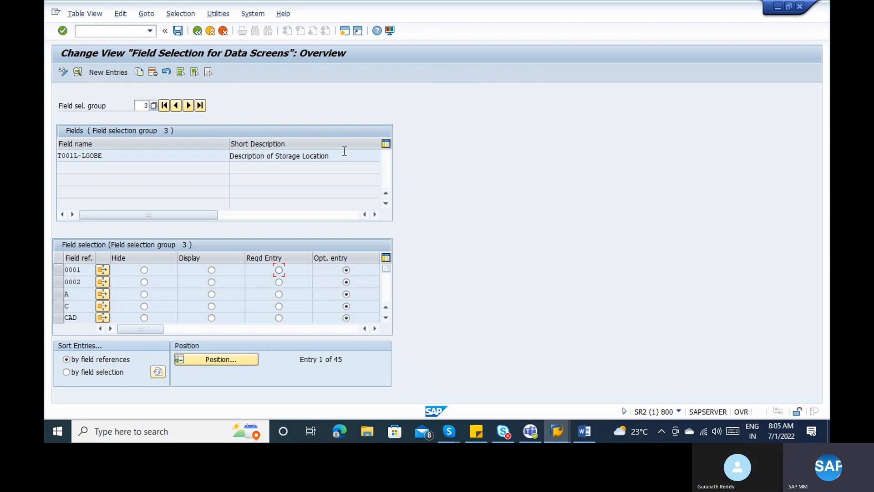
pyautogui.click(186, 106)
pyautogui.click(188, 107)
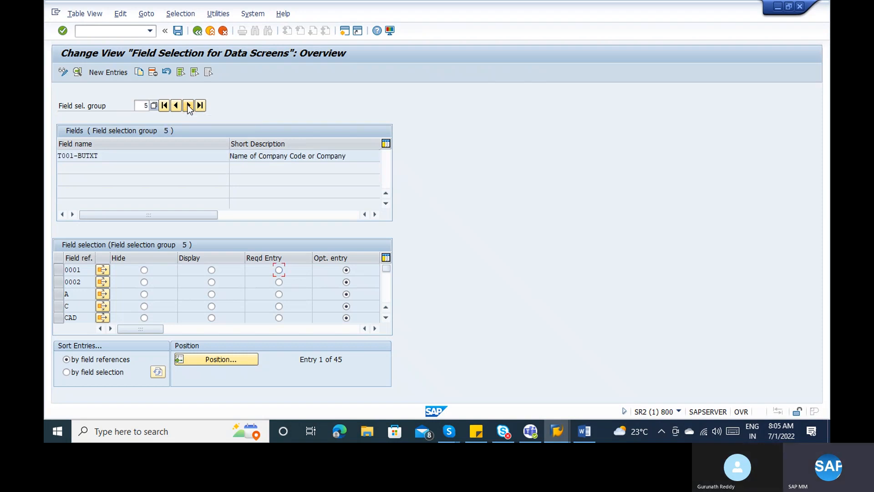
pyautogui.click(188, 106)
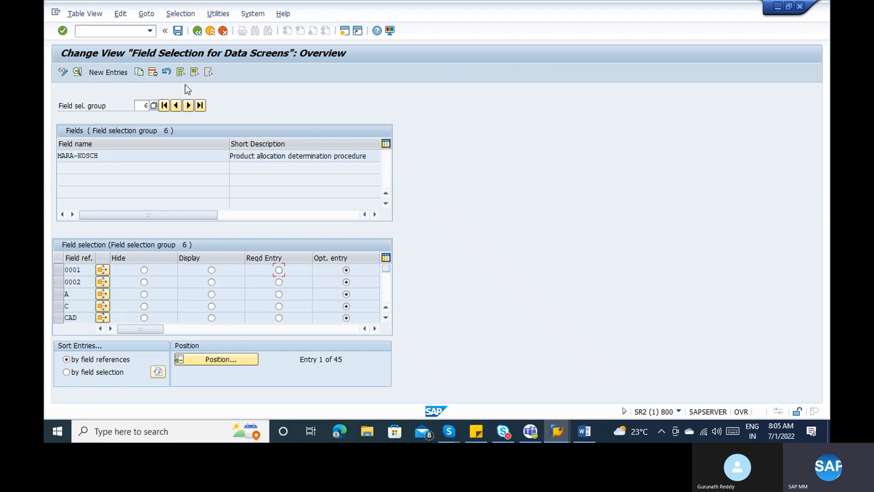
pyautogui.click(187, 108)
pyautogui.click(187, 108)
pyautogui.click(187, 108)
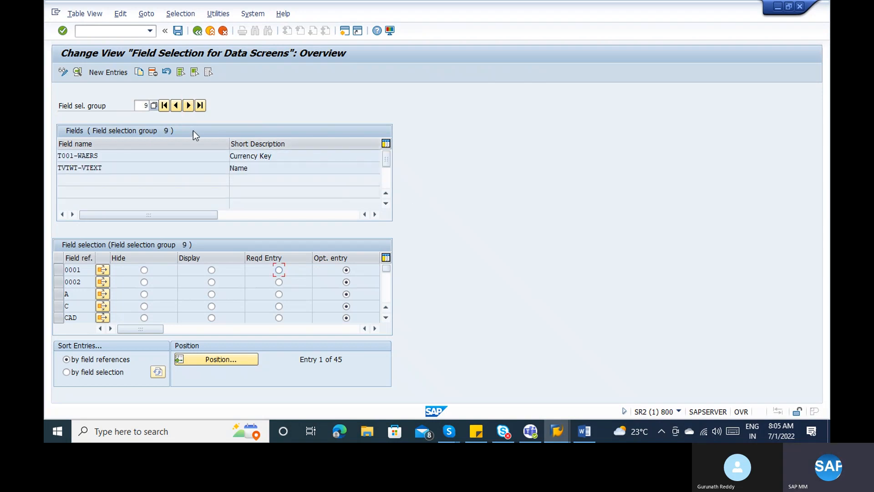
pyautogui.click(185, 108)
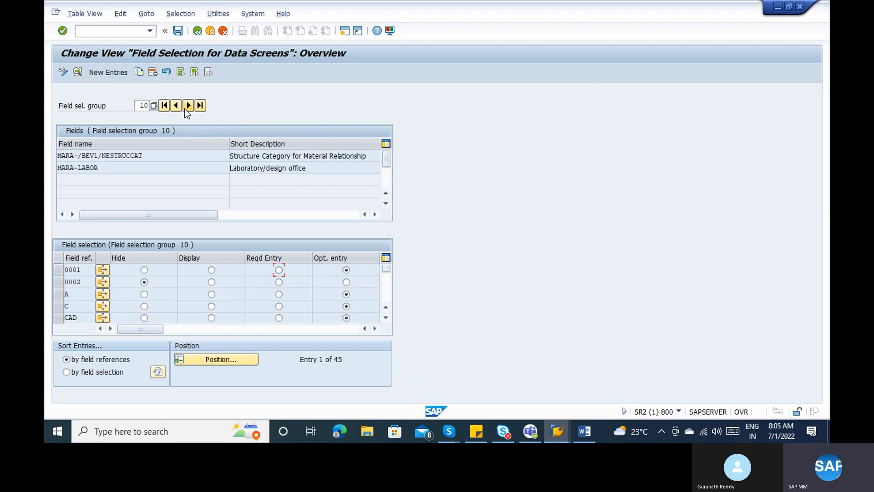
pyautogui.click(184, 109)
pyautogui.click(184, 108)
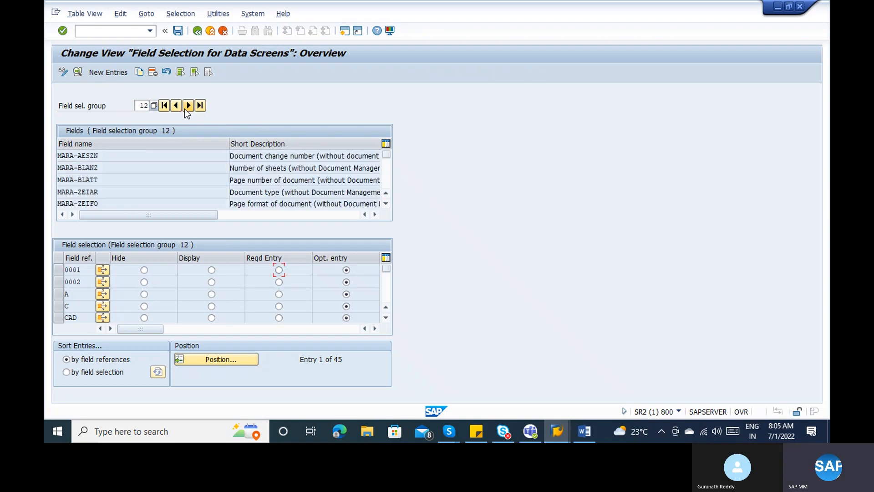
pyautogui.click(184, 108)
pyautogui.click(185, 108)
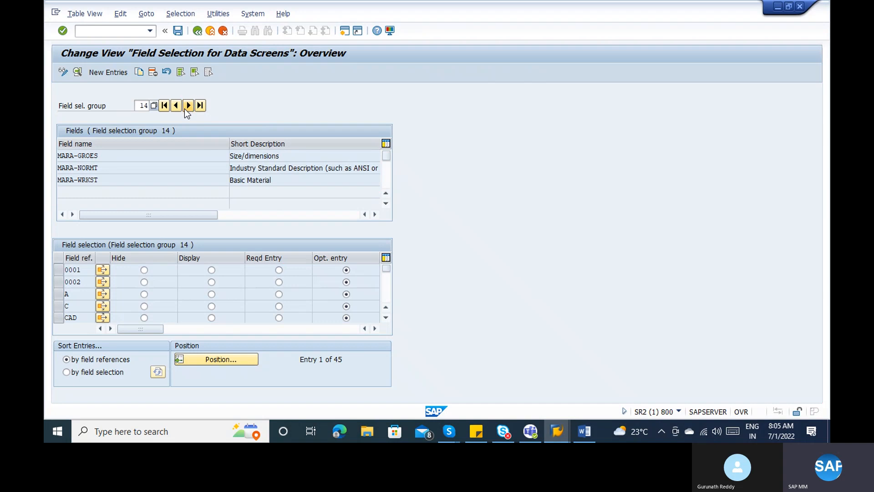
pyautogui.click(184, 108)
pyautogui.click(185, 108)
pyautogui.click(185, 109)
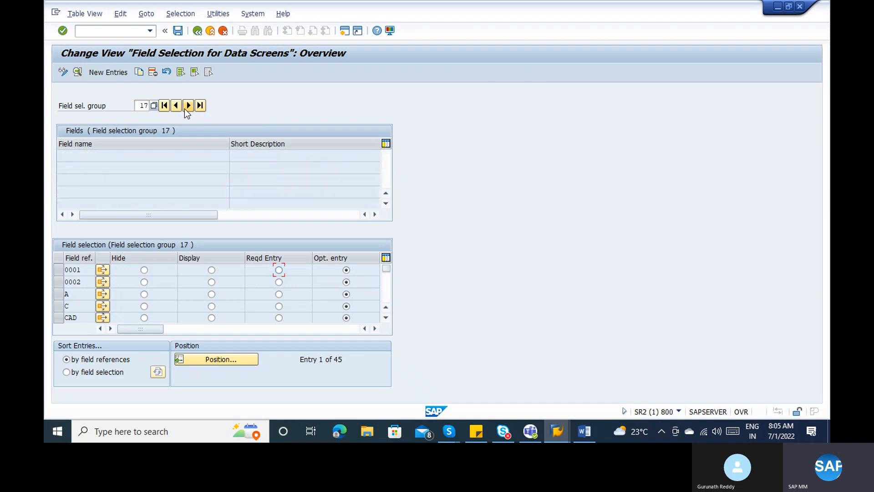
pyautogui.click(185, 109)
pyautogui.click(188, 105)
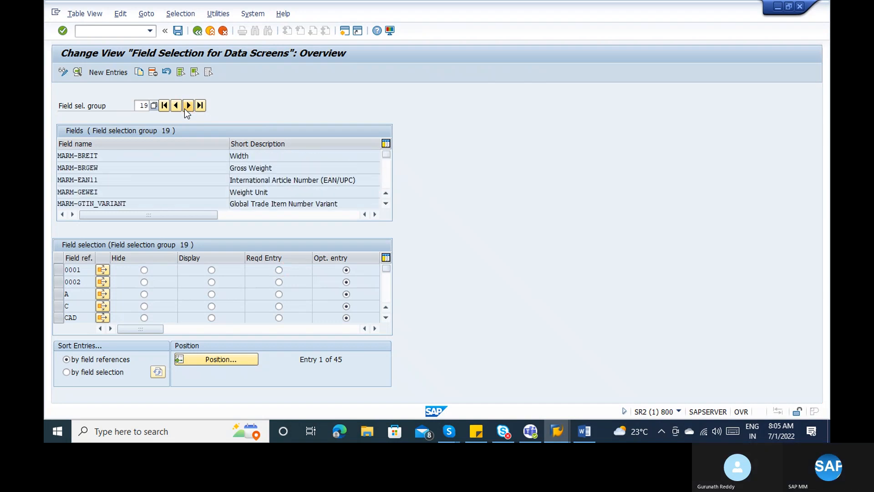
pyautogui.click(188, 106)
pyautogui.click(188, 105)
pyautogui.click(185, 108)
pyautogui.click(184, 108)
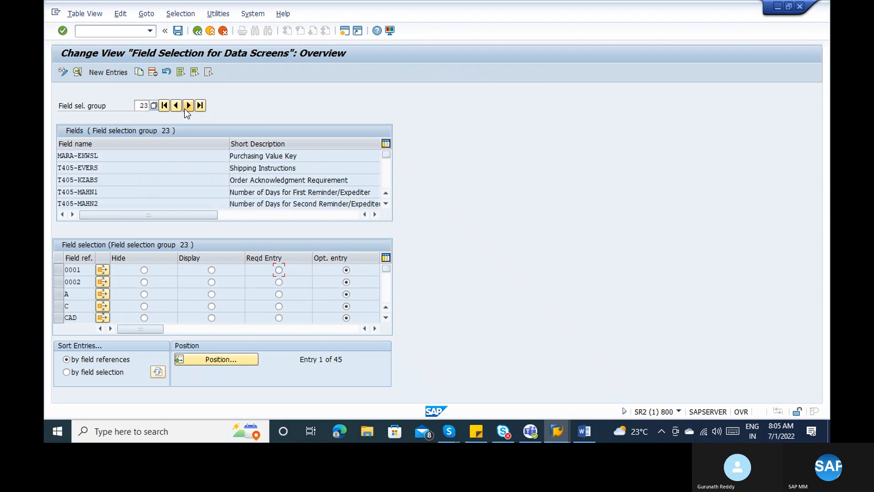
pyautogui.click(184, 109)
pyautogui.click(185, 108)
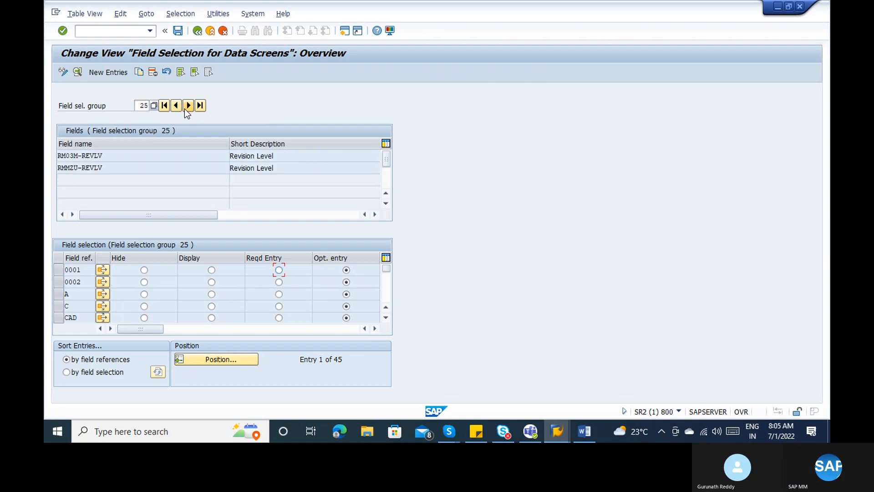
pyautogui.click(184, 108)
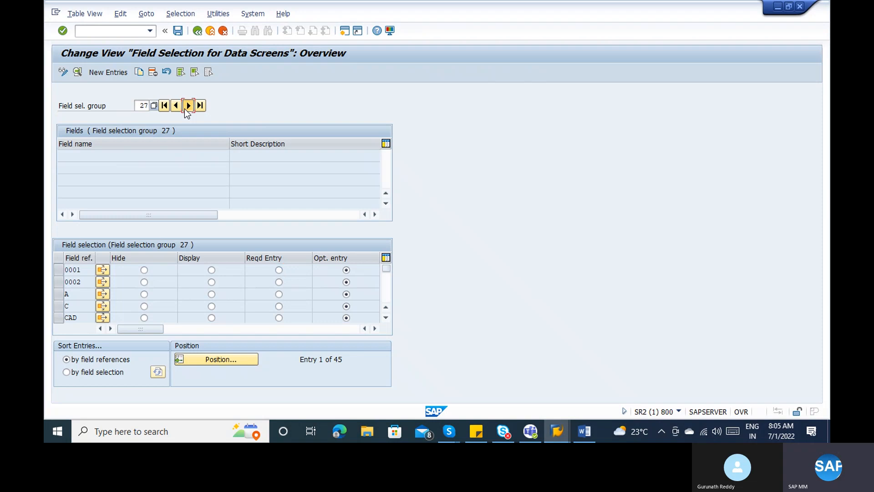
pyautogui.click(184, 108)
pyautogui.click(185, 108)
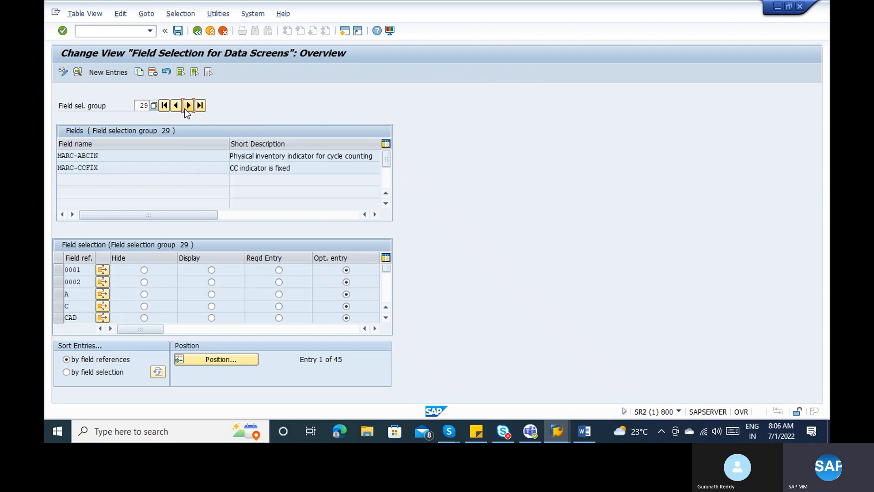
pyautogui.click(185, 109)
pyautogui.click(185, 108)
pyautogui.click(189, 106)
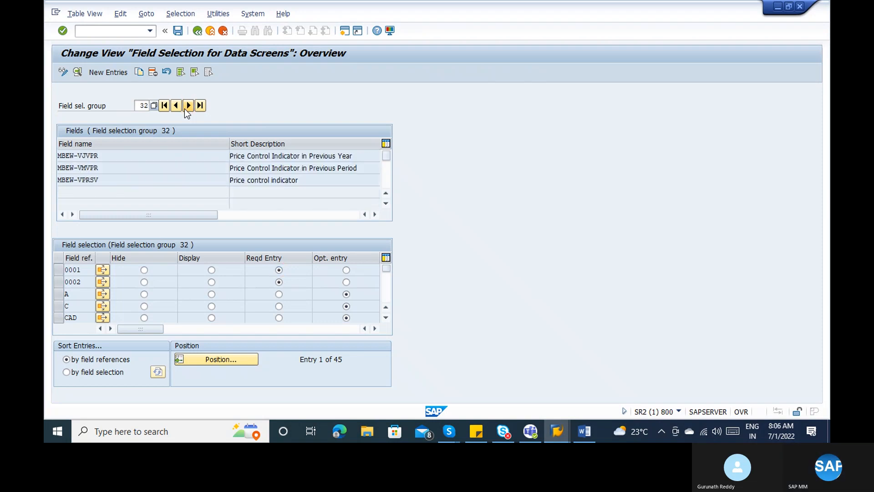
pyautogui.click(188, 106)
pyautogui.click(188, 106)
pyautogui.click(185, 108)
pyautogui.click(184, 108)
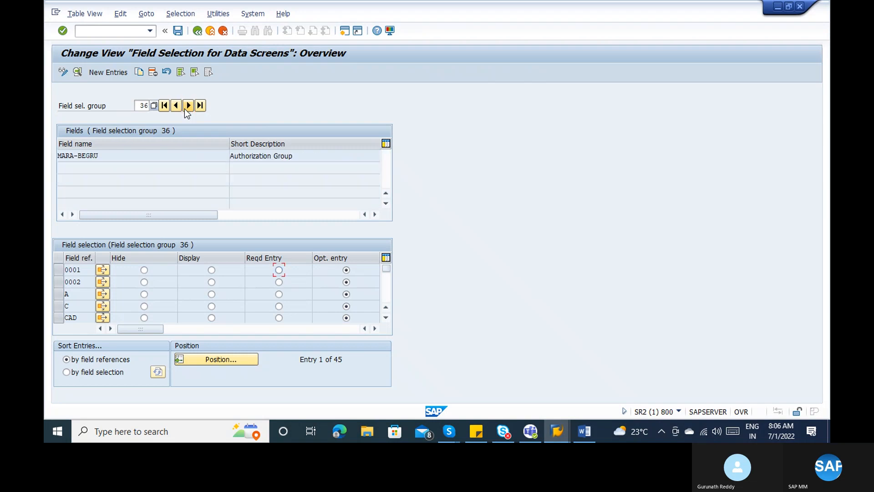
pyautogui.click(184, 108)
pyautogui.click(184, 109)
pyautogui.click(185, 109)
pyautogui.click(184, 108)
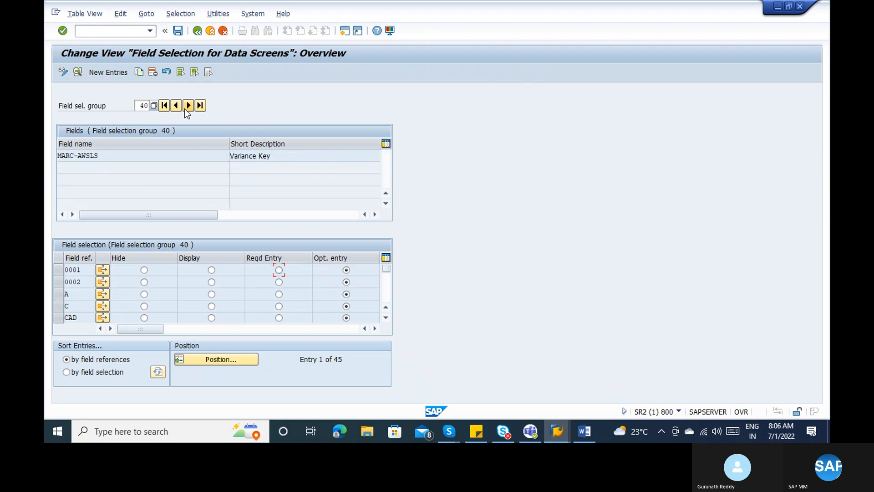
pyautogui.click(185, 108)
pyautogui.click(184, 108)
pyautogui.click(185, 108)
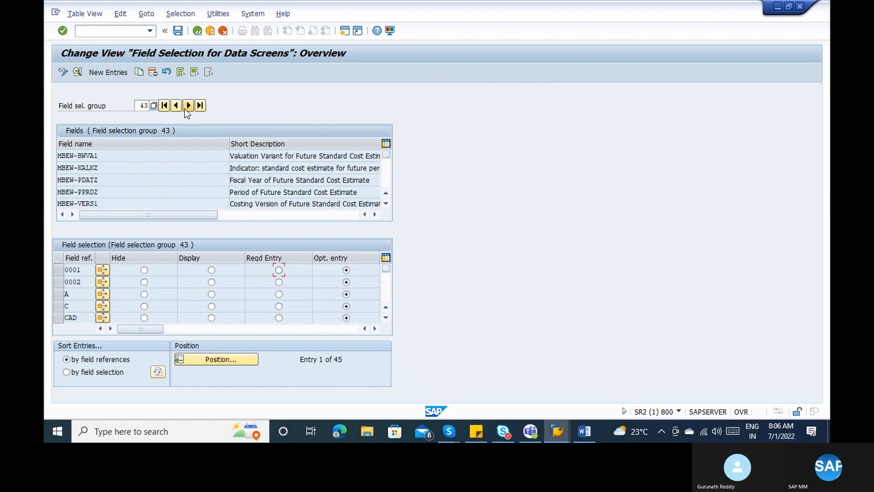
pyautogui.click(184, 109)
pyautogui.click(184, 108)
pyautogui.click(184, 108)
pyautogui.click(185, 108)
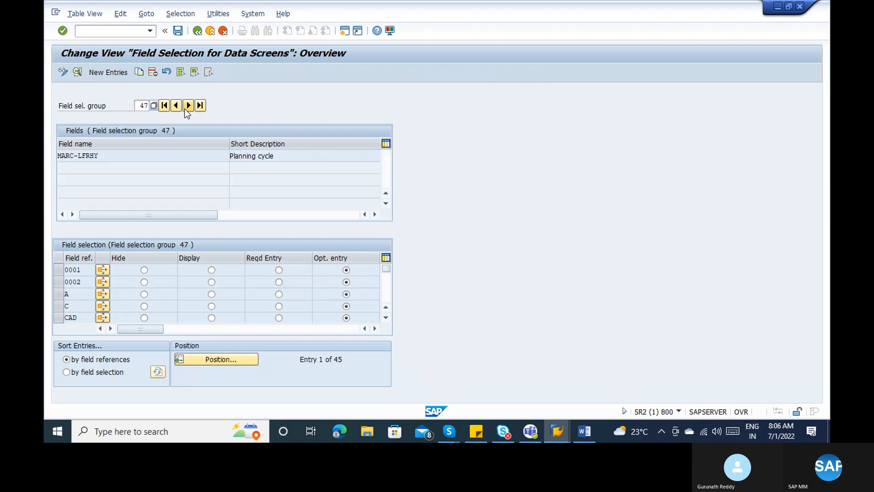
pyautogui.click(184, 108)
pyautogui.click(184, 108)
pyautogui.click(185, 108)
pyautogui.click(185, 109)
pyautogui.click(185, 108)
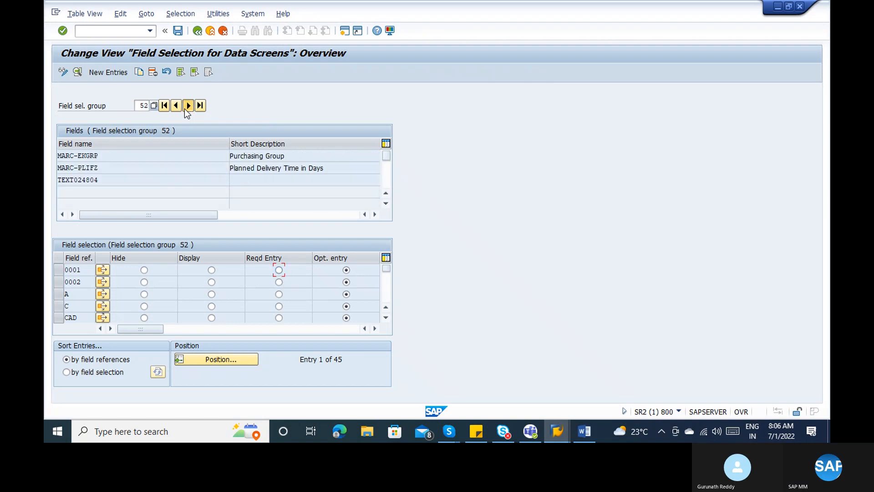
pyautogui.click(184, 109)
pyautogui.click(184, 109)
pyautogui.click(184, 108)
pyautogui.click(185, 108)
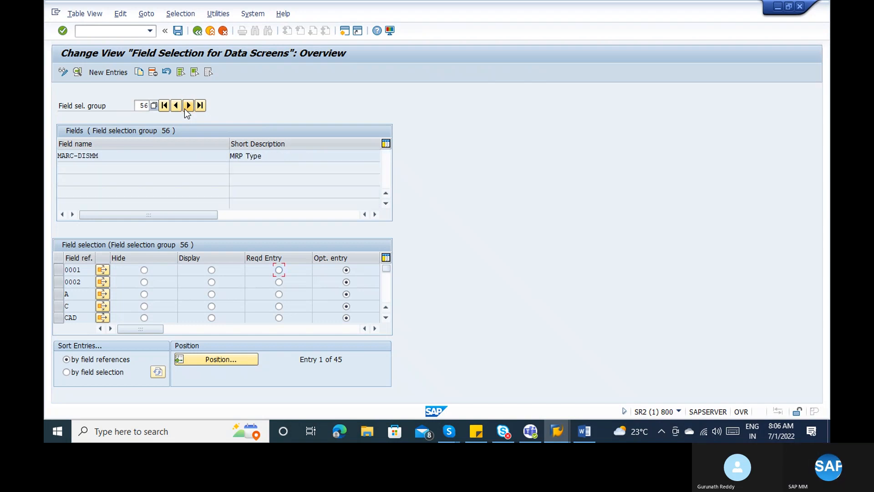
pyautogui.click(185, 108)
pyautogui.click(184, 109)
pyautogui.click(184, 109)
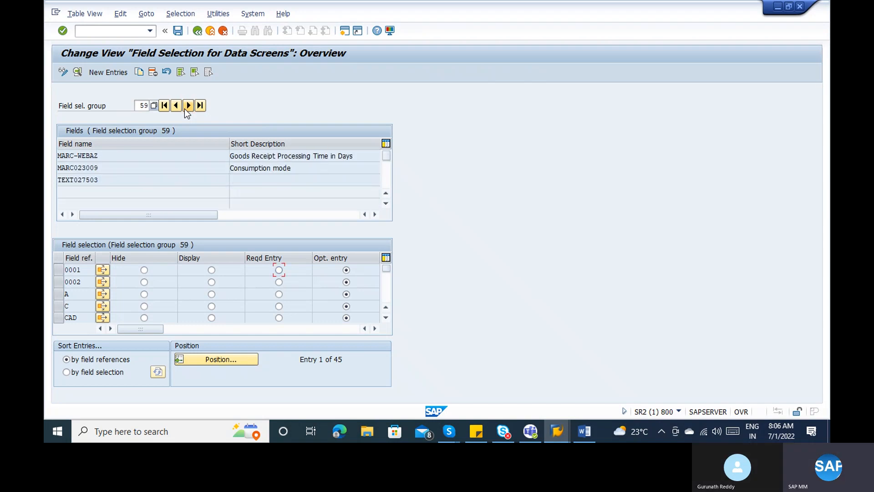
pyautogui.click(185, 108)
pyautogui.click(184, 108)
pyautogui.click(184, 109)
pyautogui.click(184, 108)
pyautogui.click(184, 108)
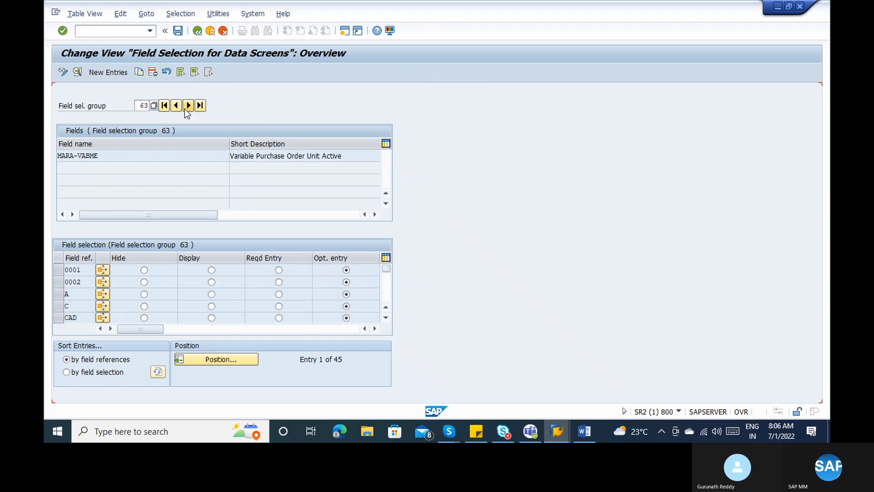
pyautogui.click(185, 108)
pyautogui.click(185, 109)
pyautogui.click(184, 108)
pyautogui.click(184, 108)
pyautogui.click(184, 108)
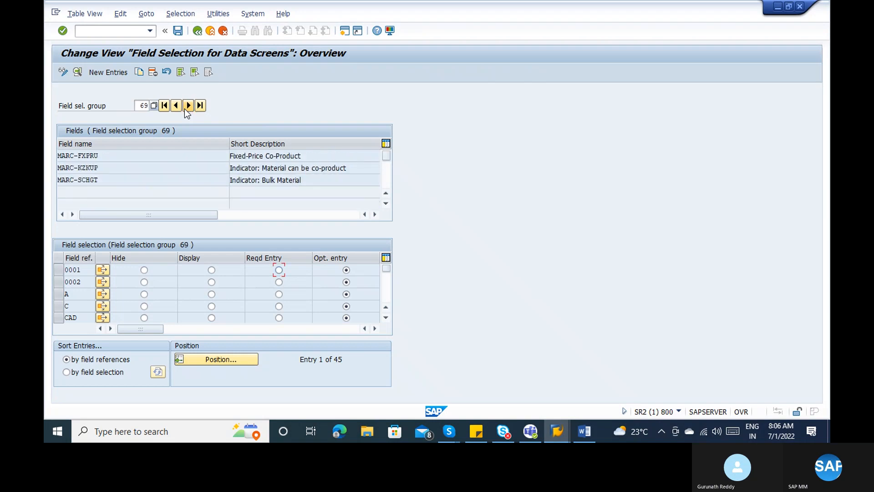
pyautogui.click(184, 109)
pyautogui.click(184, 109)
pyautogui.click(184, 108)
pyautogui.click(184, 109)
pyautogui.click(185, 108)
pyautogui.click(185, 108)
pyautogui.click(185, 108)
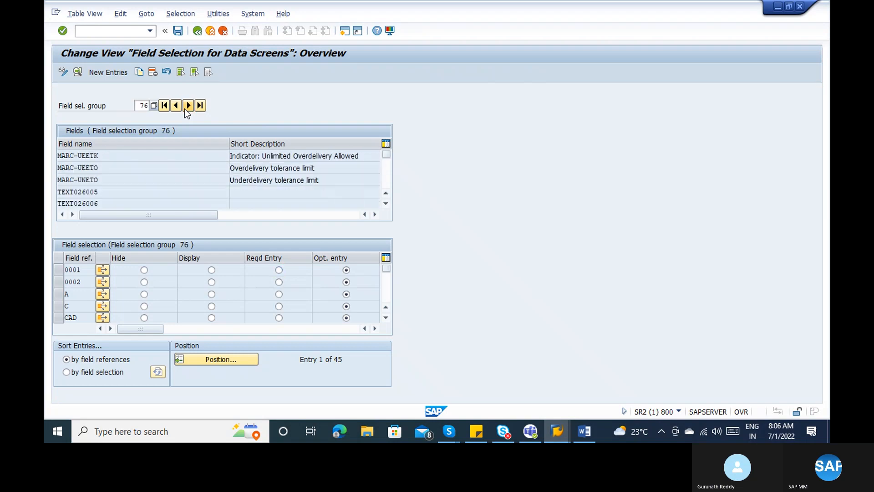
pyautogui.click(184, 108)
pyautogui.click(185, 108)
pyautogui.click(184, 109)
pyautogui.click(185, 108)
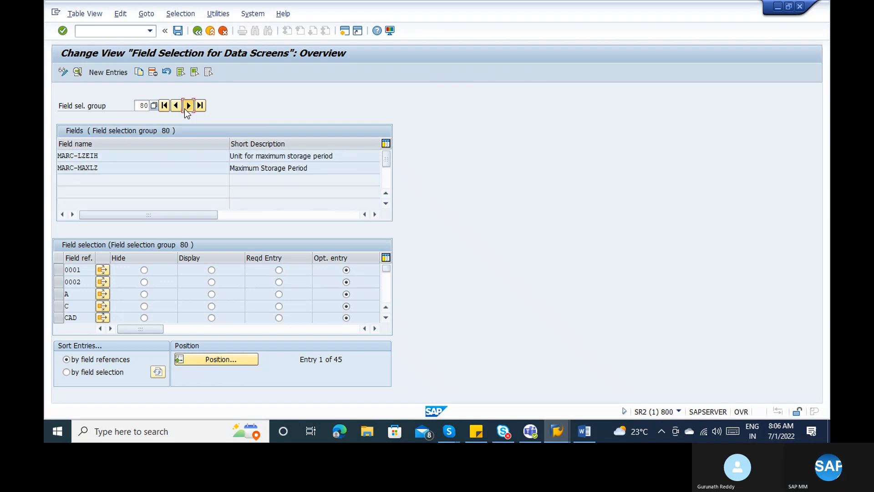
pyautogui.click(185, 108)
pyautogui.click(185, 109)
pyautogui.click(184, 108)
pyautogui.click(184, 108)
pyautogui.click(185, 109)
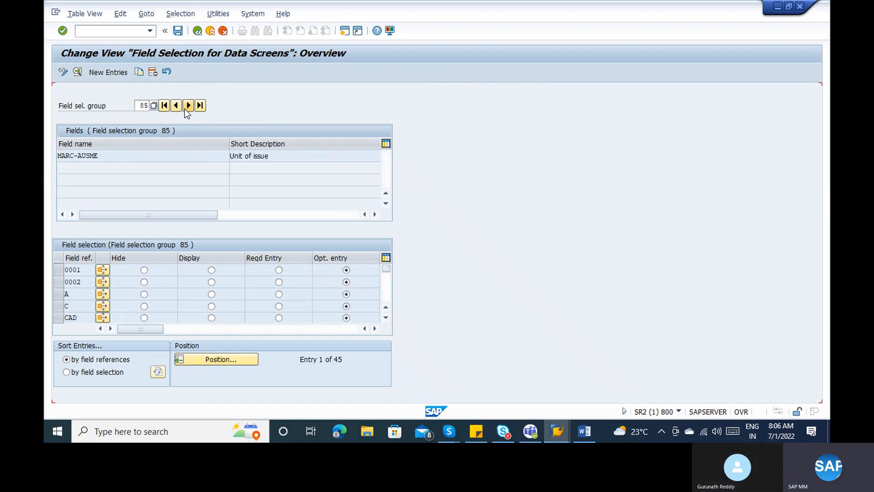
pyautogui.click(185, 109)
pyautogui.click(184, 109)
pyautogui.click(188, 105)
pyautogui.click(188, 106)
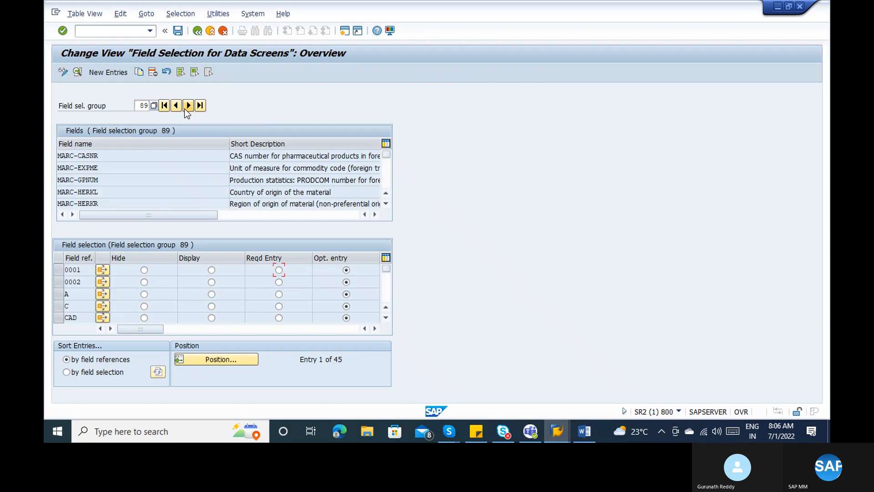
pyautogui.click(188, 105)
pyautogui.click(188, 106)
pyautogui.click(188, 105)
pyautogui.click(185, 109)
pyautogui.click(178, 108)
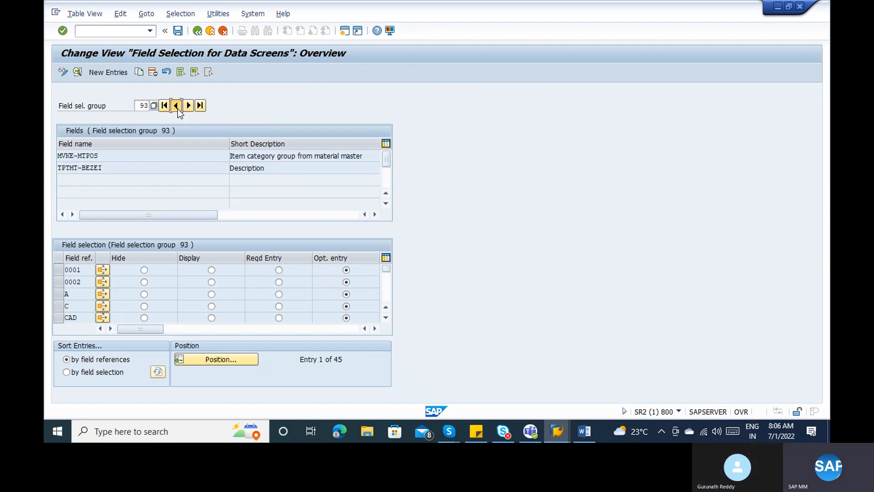
pyautogui.click(178, 109)
pyautogui.click(178, 109)
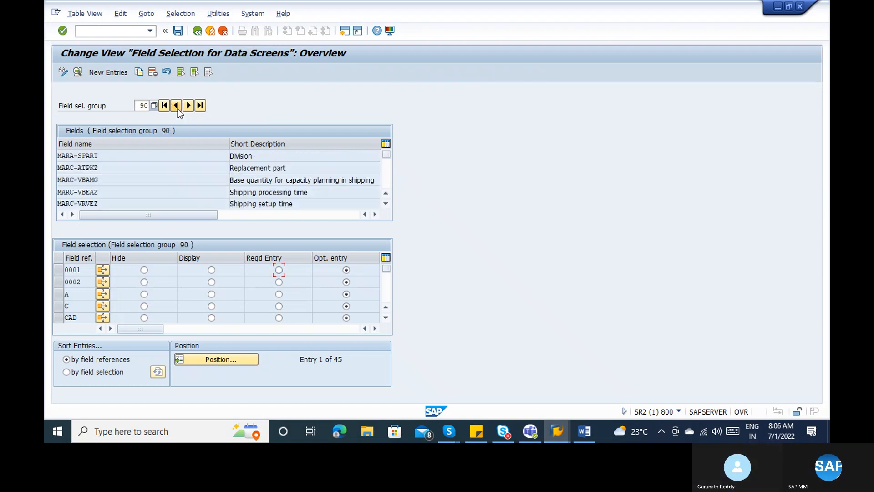
# - Locate Division (MARA-SPART) in group 90 and page down the Field ref. list
pyautogui.click(258, 154)
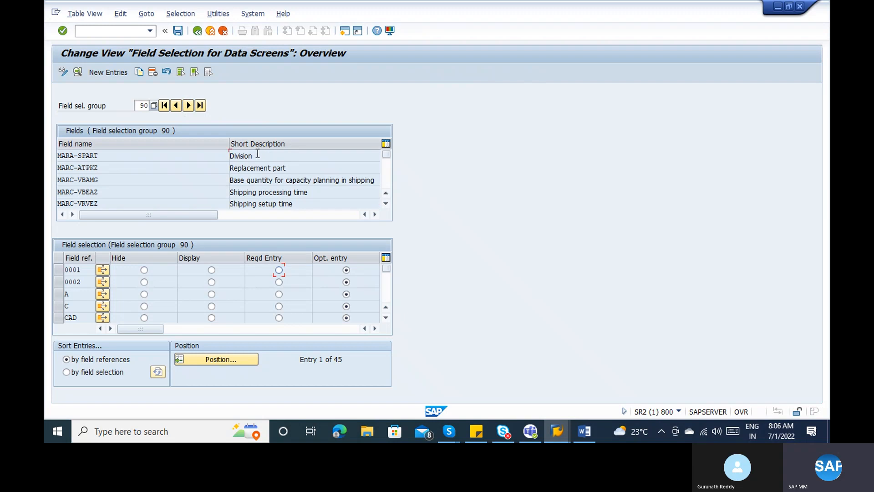
pyautogui.click(74, 156)
pyautogui.click(386, 283)
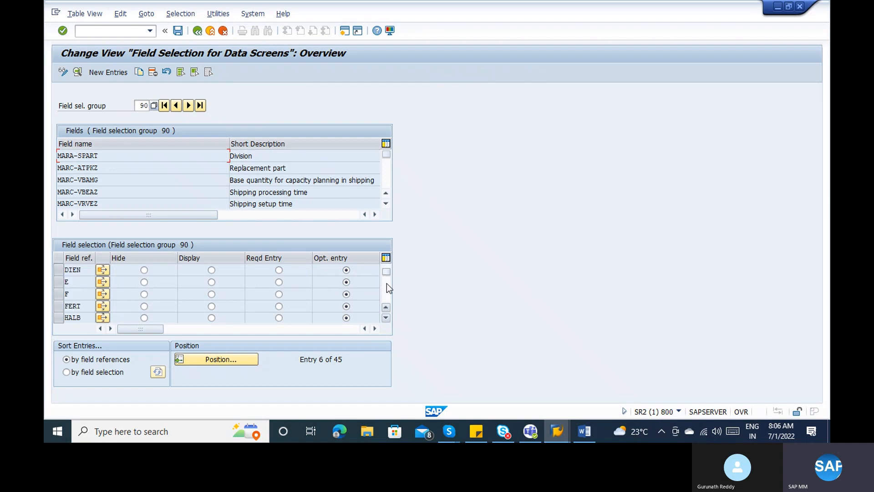
pyautogui.click(386, 283)
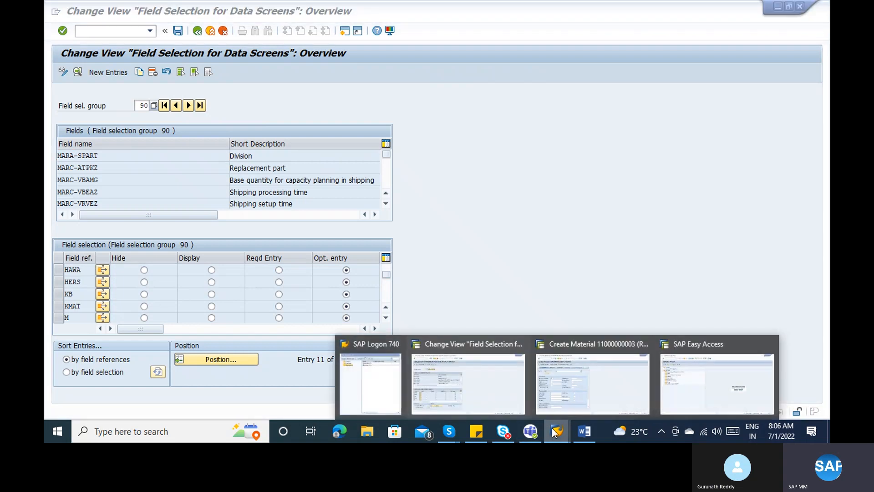
# - Bring the SAP Easy Access window to the front
pyautogui.click(489, 389)
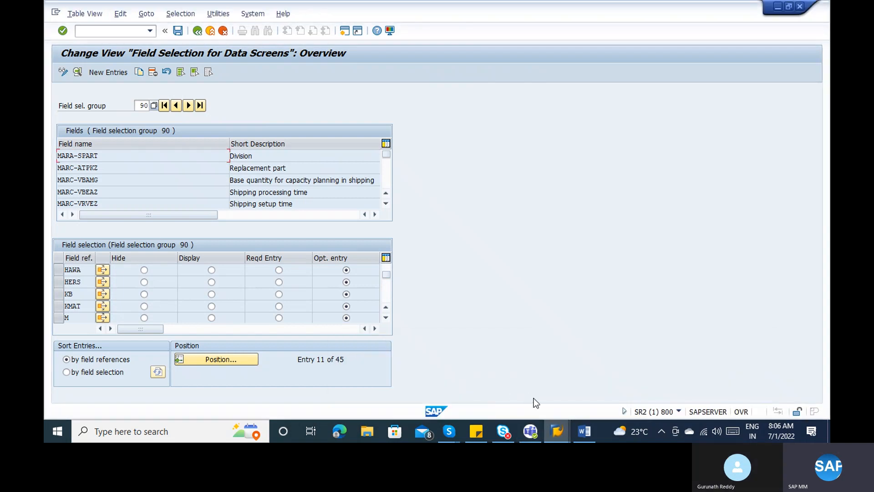
pyautogui.moveTo(555, 428)
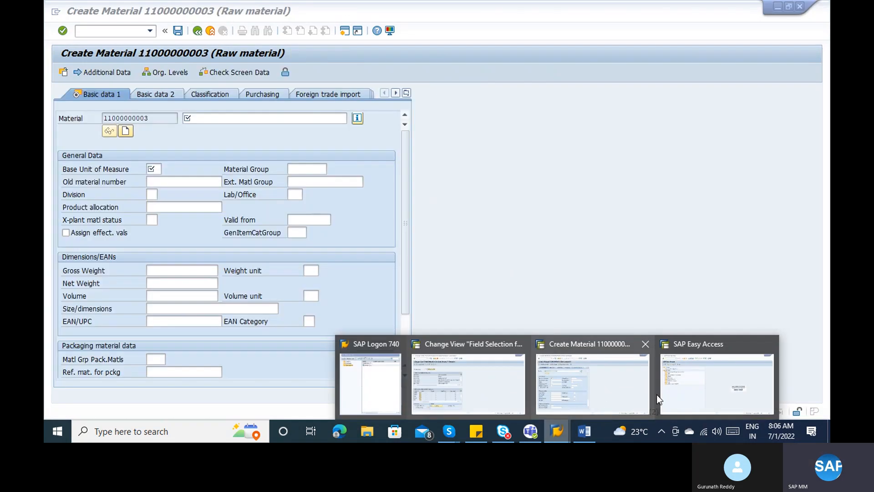
pyautogui.click(663, 397)
# - Run OMS2 and position the material types list on ROH
pyautogui.write('o')
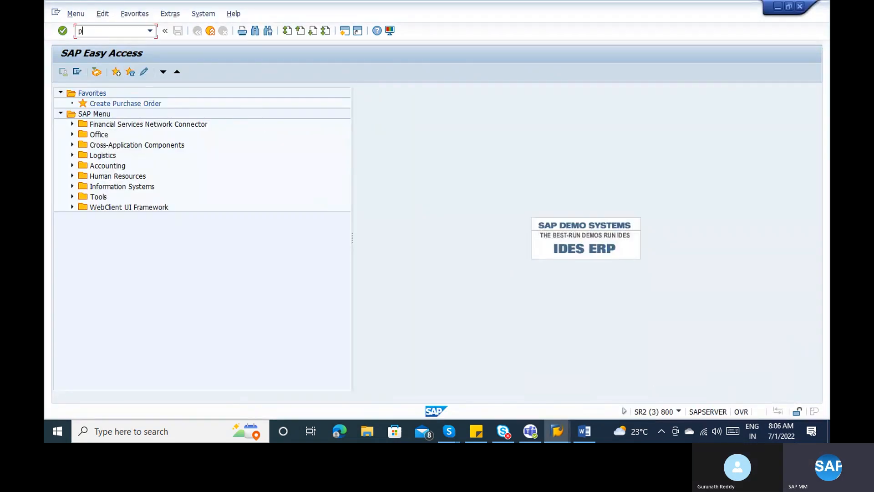
pyautogui.press('BackSpace')
pyautogui.write('oms2')
pyautogui.press('Return')
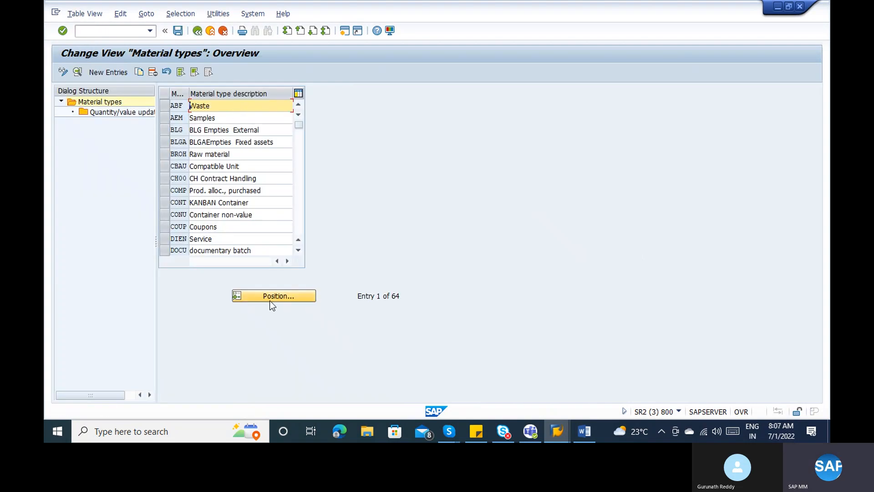
pyautogui.click(270, 301)
pyautogui.write('roh')
pyautogui.press('Return')
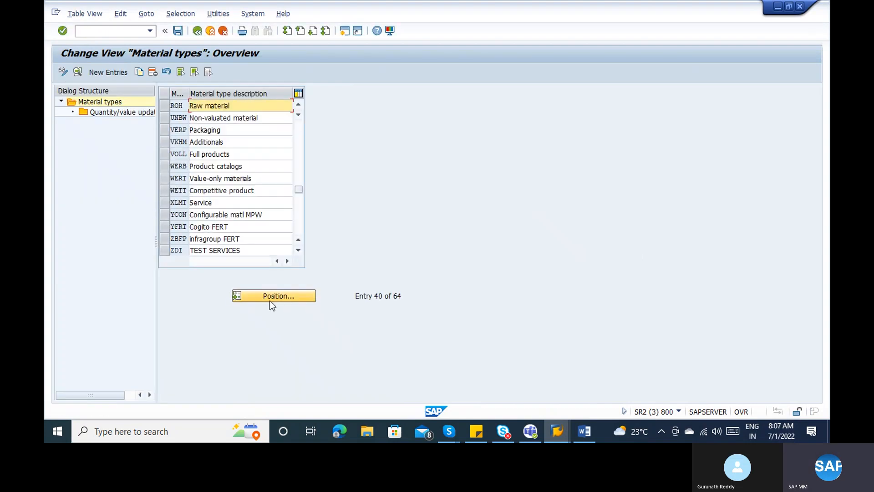
# - Open the Raw material type details and confirm its field reference is ROH
pyautogui.click(249, 116)
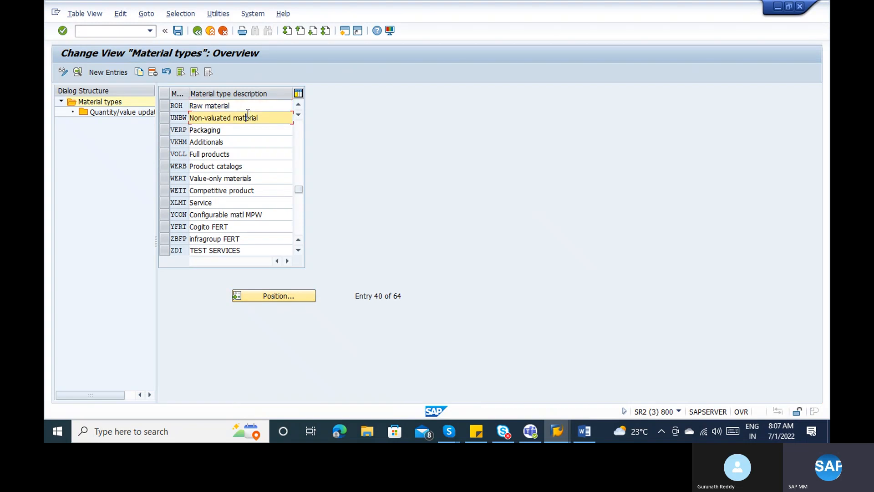
pyautogui.click(243, 109)
pyautogui.doubleClick(243, 109)
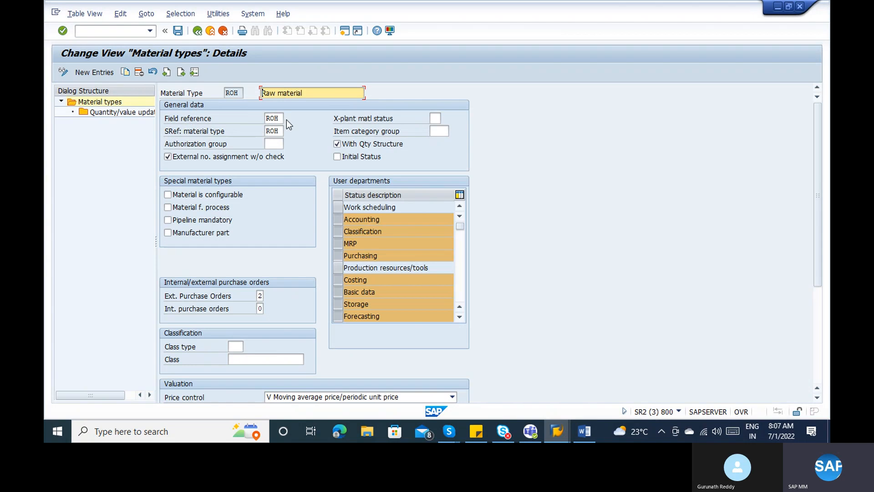
pyautogui.doubleClick(272, 119)
pyautogui.moveTo(272, 118); pyautogui.dragTo(264, 118)
pyautogui.hotkey('alt', 'Tab')
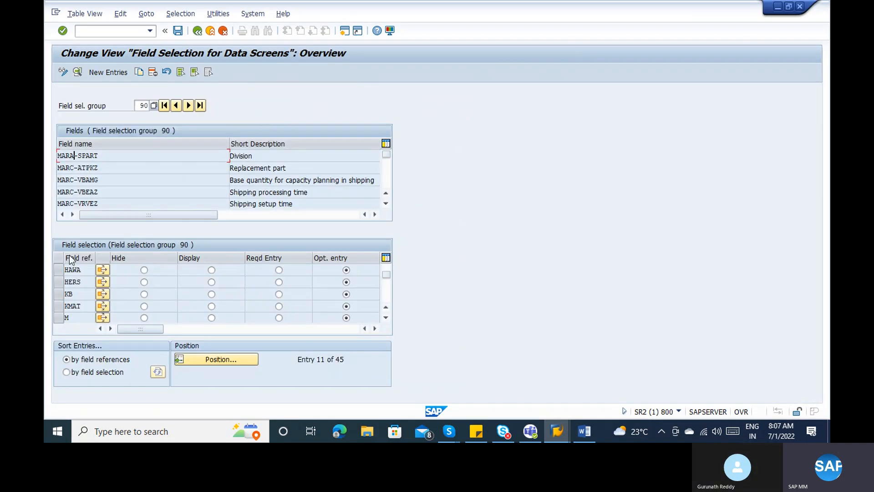
# - Make ROH a required entry in group 90 and save under a customizing request
pyautogui.click(383, 285)
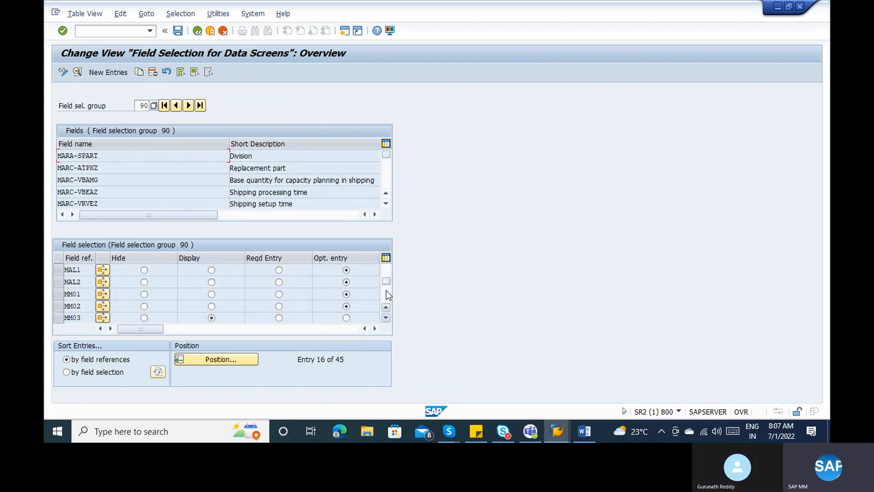
pyautogui.click(386, 291)
pyautogui.click(386, 292)
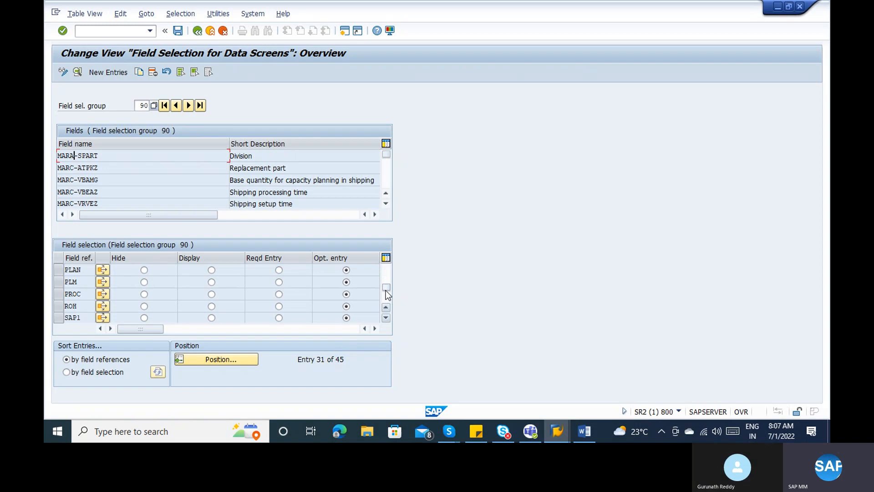
pyautogui.click(58, 306)
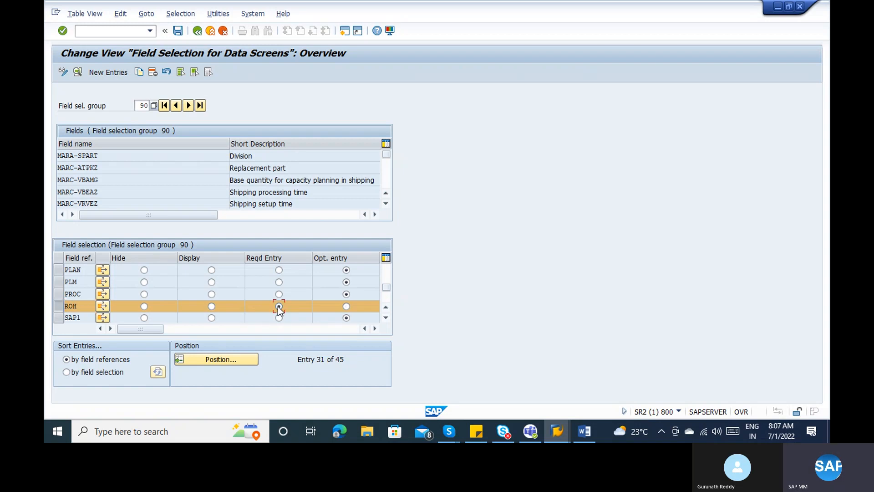
pyautogui.click(178, 31)
pyautogui.click(213, 196)
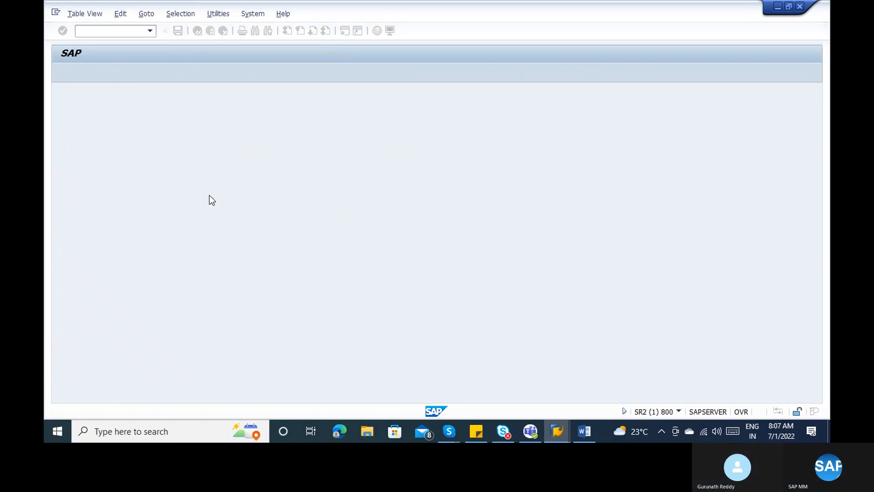
# - Validate the open raw material entries to trigger the required-field error
pyautogui.hotkey('alt', 'Tab')
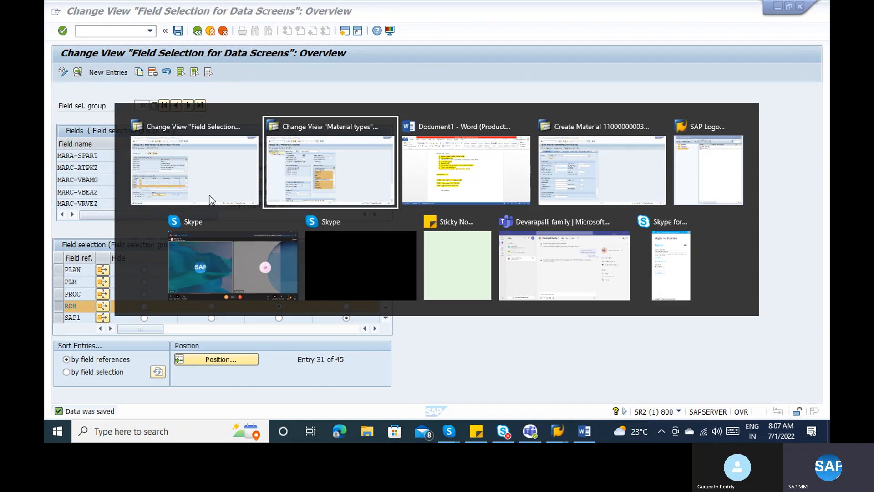
pyautogui.hotkey('alt', 'Tab')
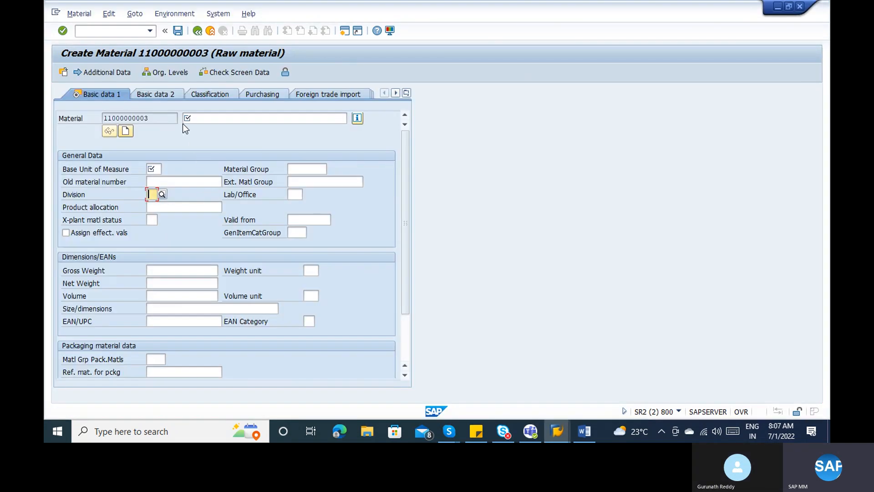
pyautogui.press('Return')
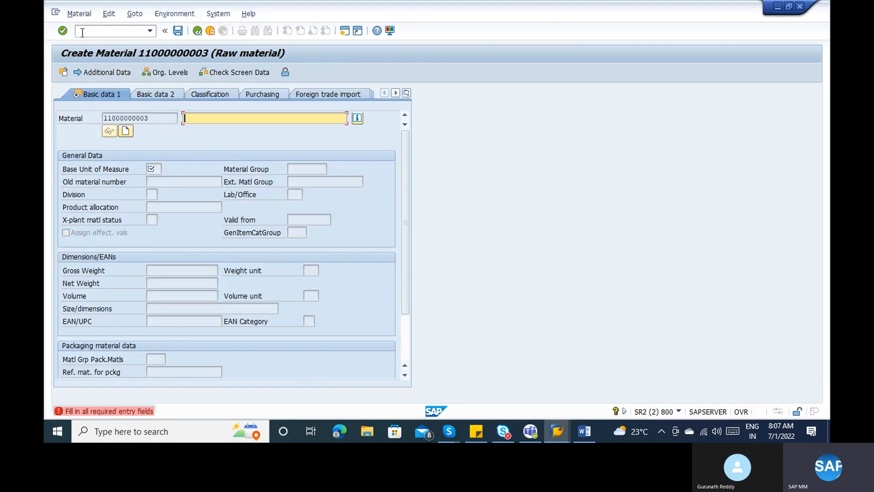
pyautogui.click(81, 31)
pyautogui.write('/nmm01')
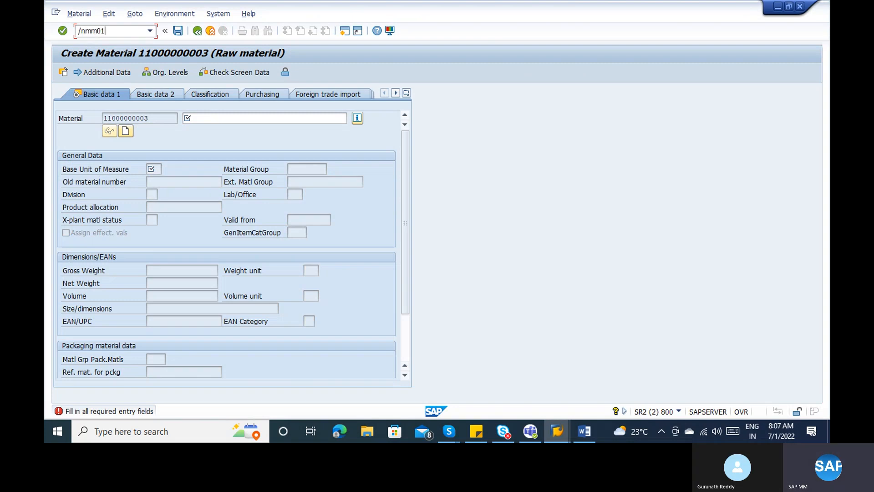
pyautogui.press('Return')
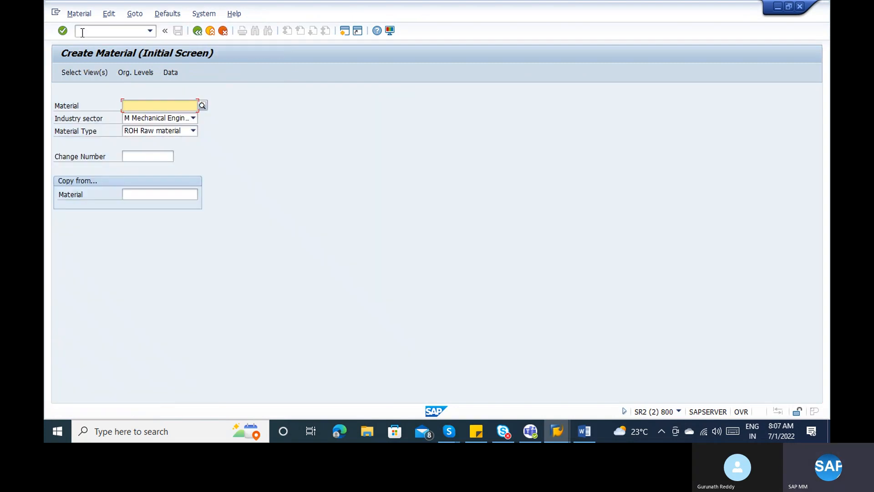
pyautogui.press('Return')
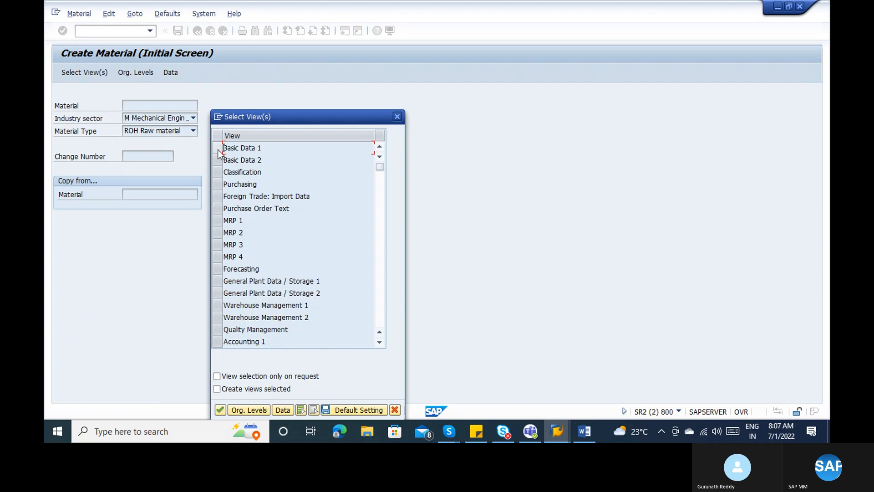
pyautogui.click(217, 148)
pyautogui.press('Return')
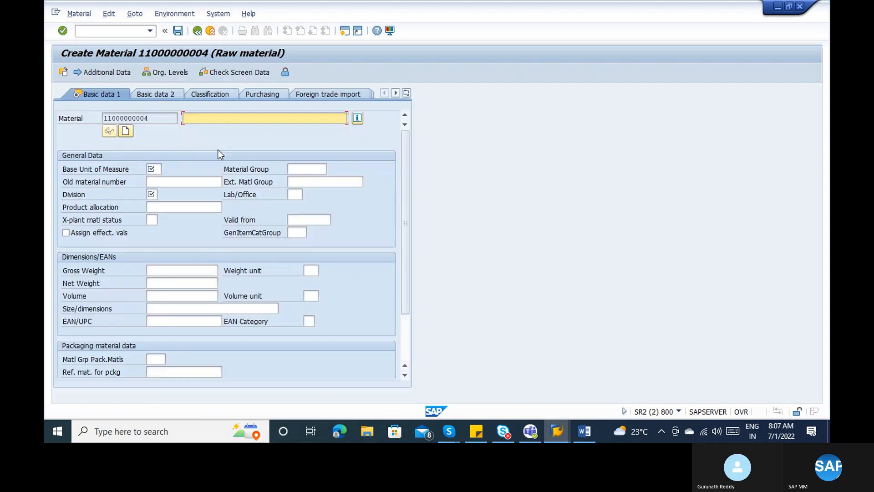
pyautogui.click(155, 197)
pyautogui.click(159, 206)
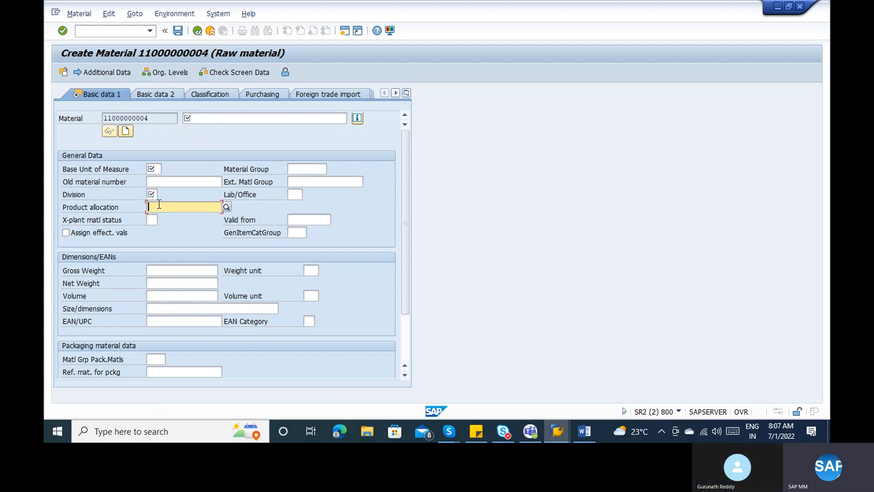
pyautogui.hotkey('alt', 'Tab')
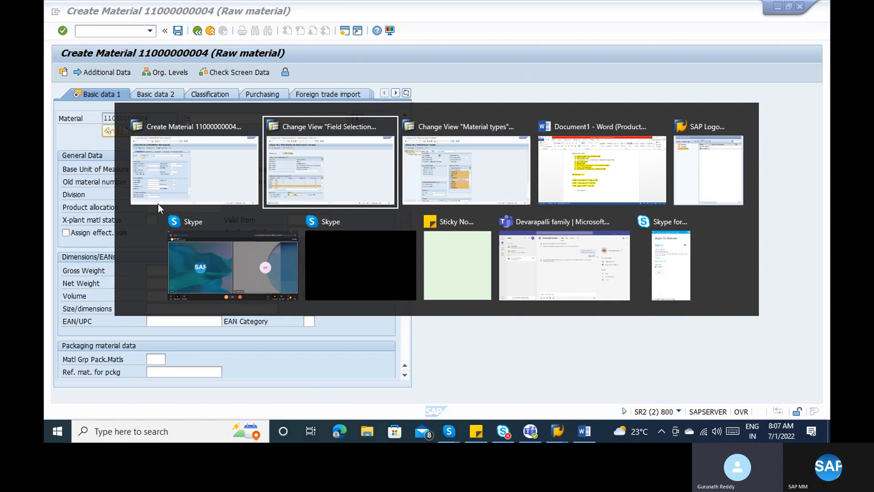
pyautogui.hotkey('alt', 'Tab')
pyautogui.hotkey('alt', 'Tab')
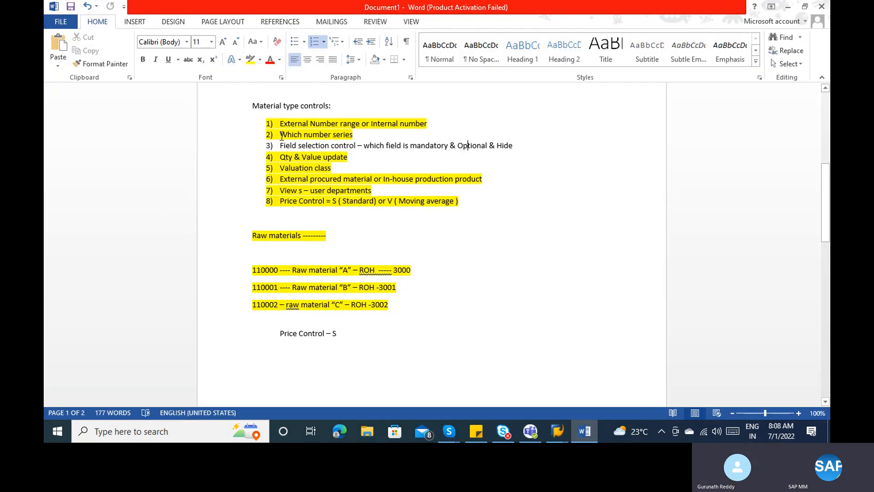
# - Highlight list item 3, Field selection control, in yellow in the Word notes
pyautogui.moveTo(514, 146); pyautogui.dragTo(296, 144)
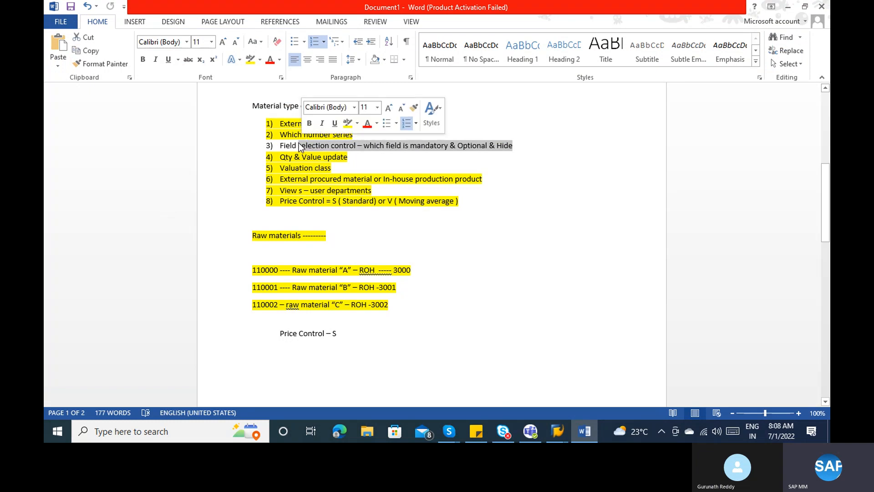
pyautogui.click(297, 144)
pyautogui.click(282, 149)
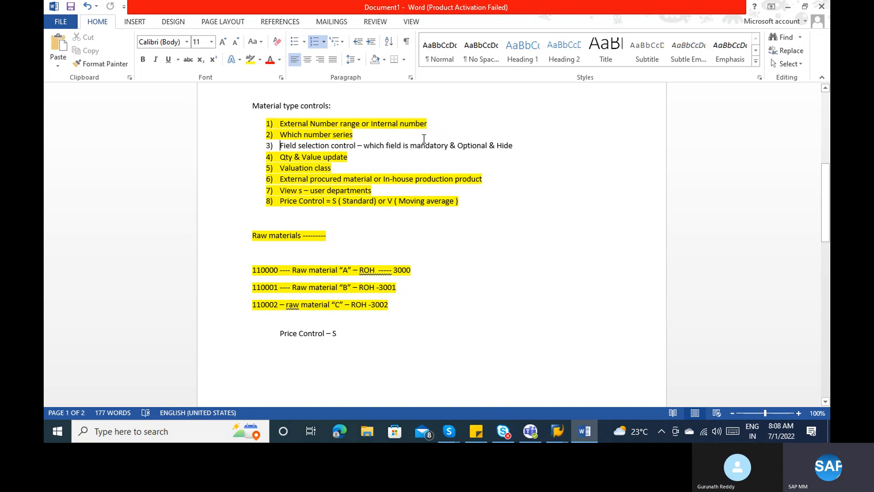
pyautogui.moveTo(424, 138); pyautogui.dragTo(514, 150)
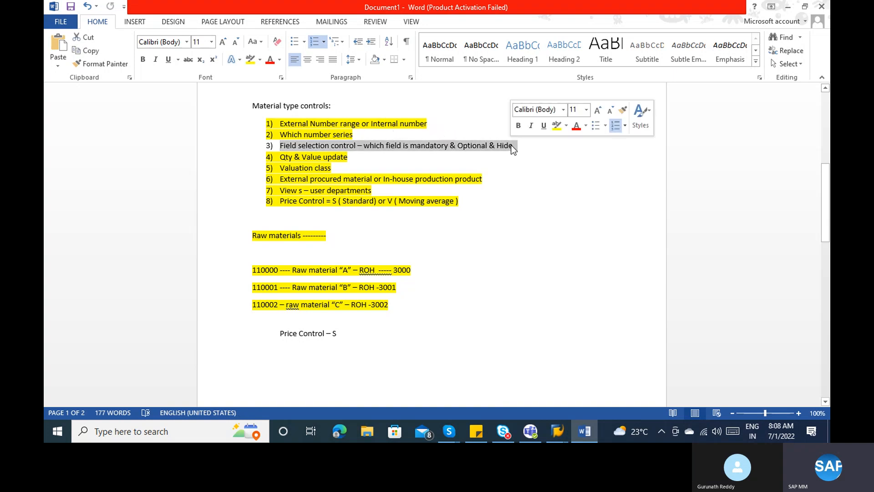
pyautogui.click(250, 60)
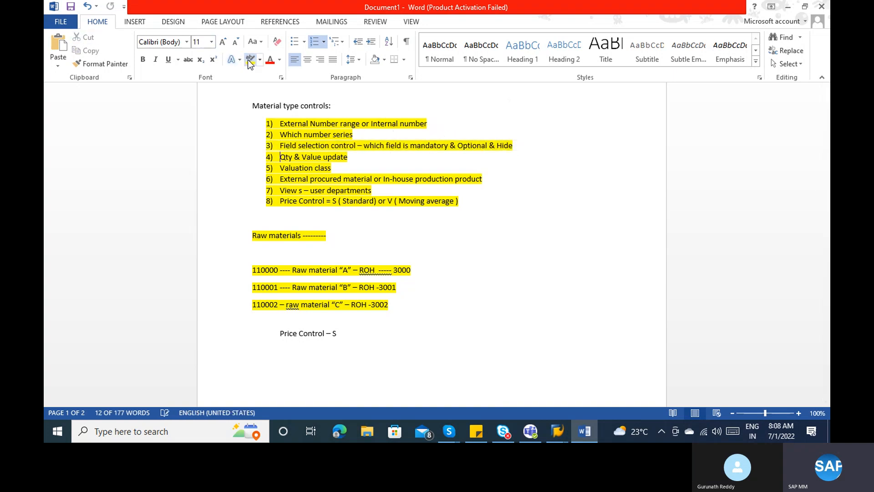
pyautogui.hotkey('alt', 'Tab')
pyautogui.hotkey('alt', 'Tab')
pyautogui.hotkey('alt', 'Tab')
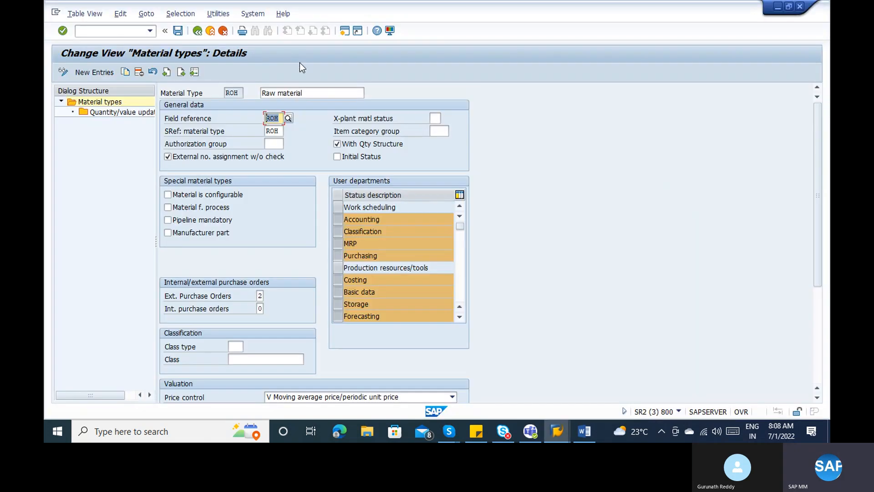
# - Review ROH's field reference ROH and the required Division (MARA-SPART) entry in group 90
pyautogui.click(230, 90)
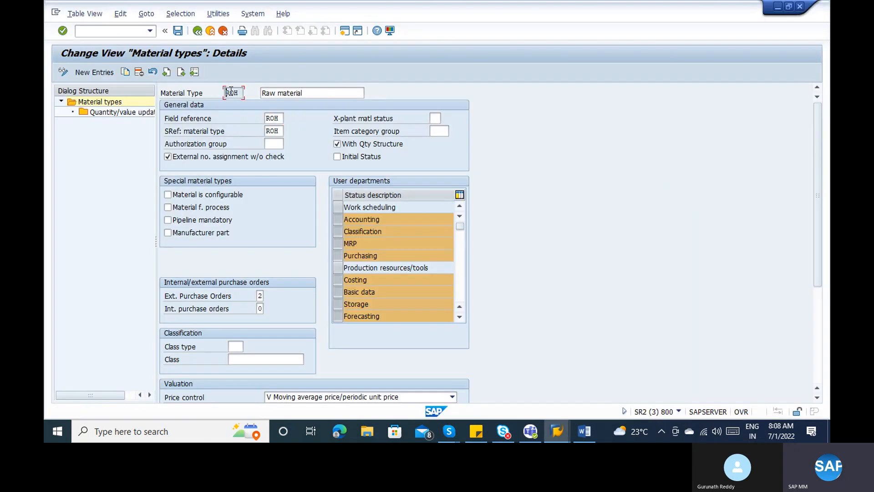
pyautogui.click(276, 120)
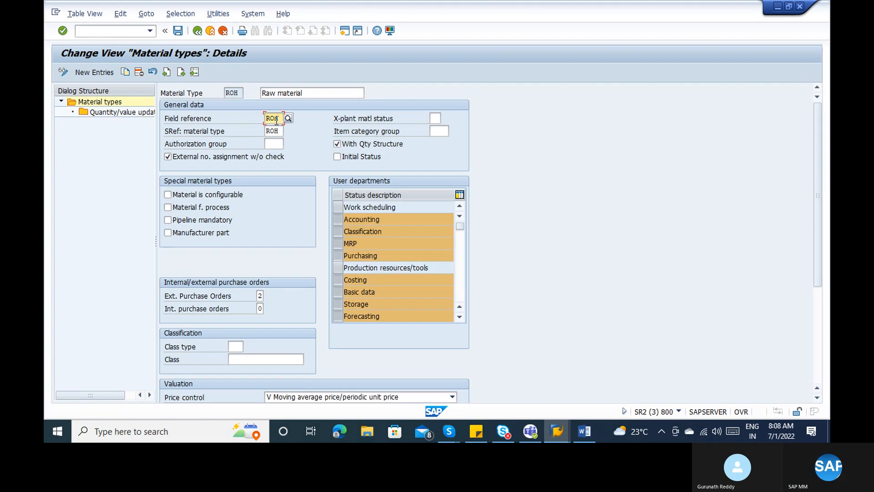
pyautogui.hotkey('alt', 'Tab')
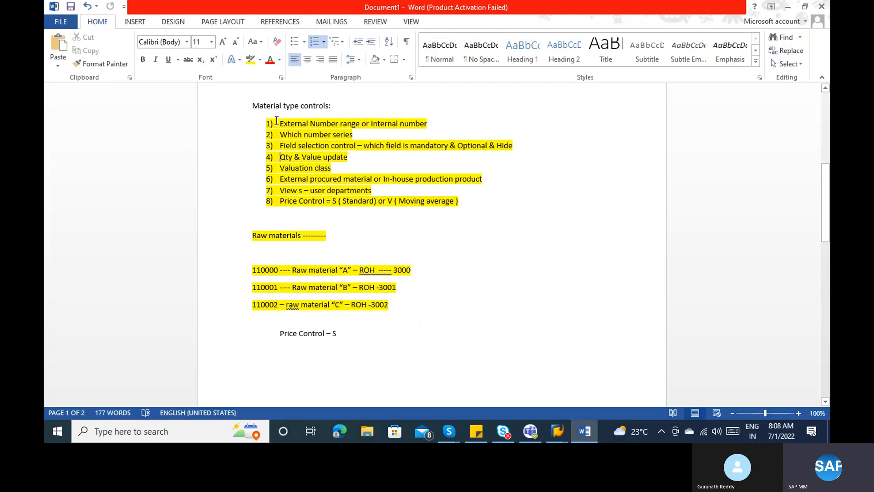
pyautogui.hotkey('alt', 'Tab')
pyautogui.hotkey('alt', 'Tab')
pyautogui.hotkey('alt', 'Tab')
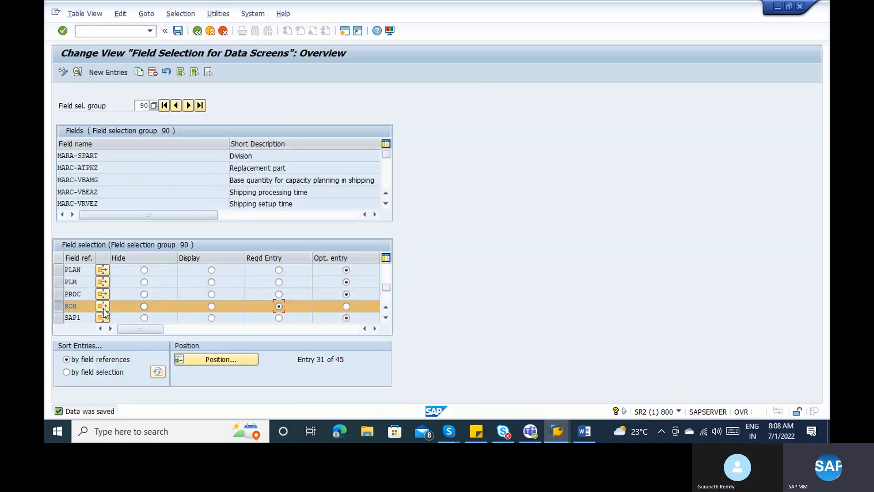
pyautogui.click(117, 155)
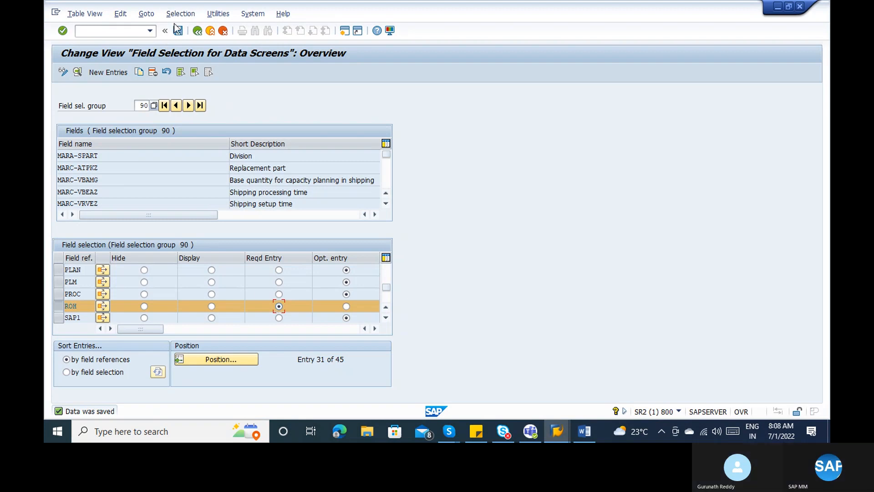
pyautogui.hotkey('alt', 'Tab')
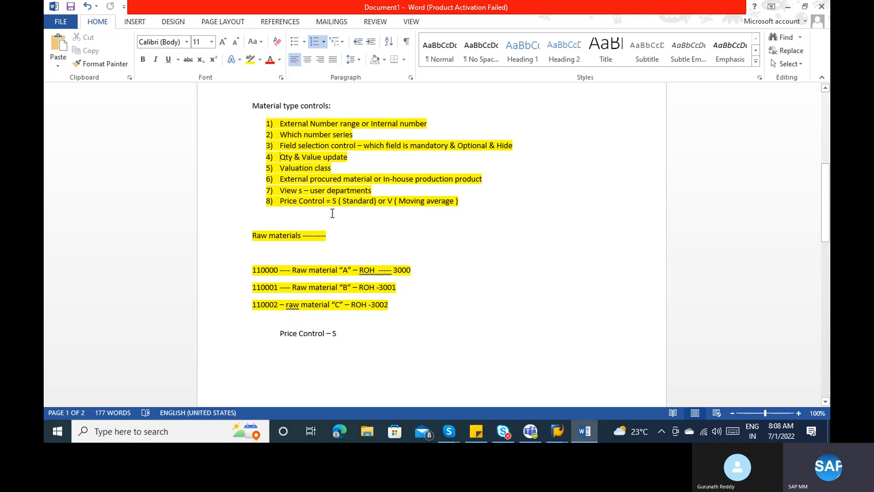
# - Select all eight material type controls in the Word notes before switching to the Skype call
pyautogui.click(471, 199)
pyautogui.moveTo(471, 199); pyautogui.dragTo(300, 113)
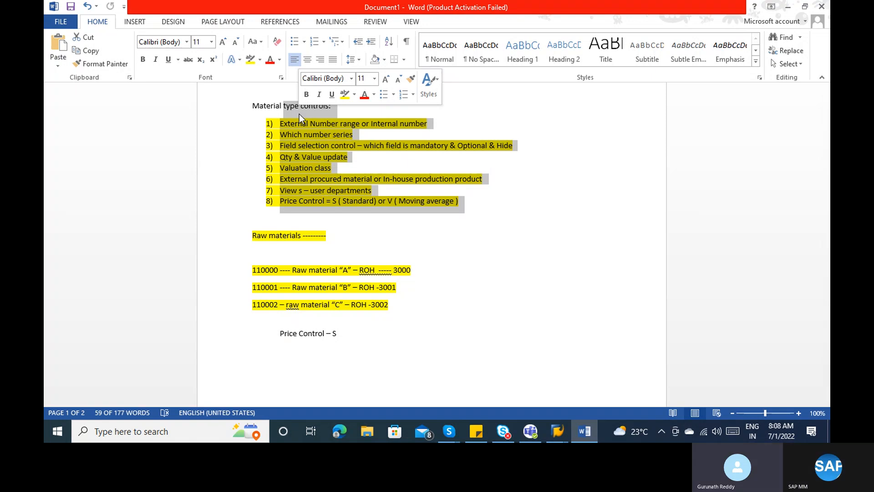
pyautogui.hotkey('alt', 'Tab')
pyautogui.hotkey('alt', 'Tab')
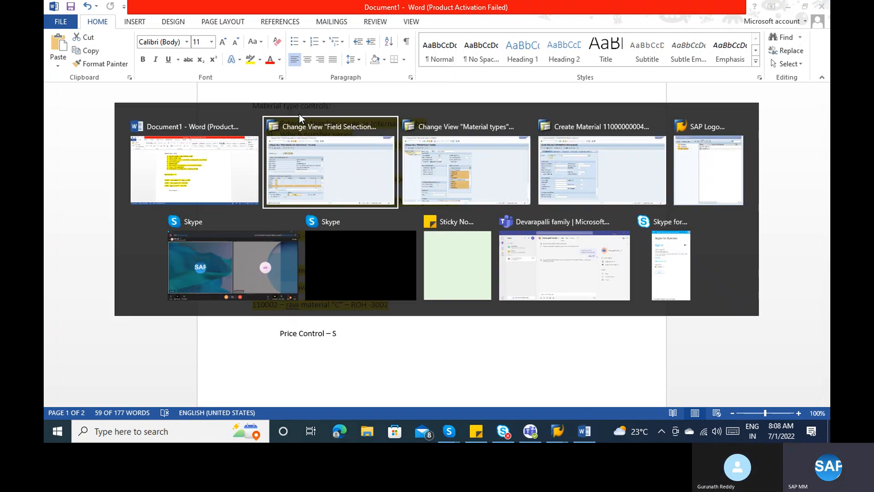
pyautogui.hotkey('alt', 'Tab')
pyautogui.hotkey('alt', 'Tab')
pyautogui.hotkey('alt', 'Tab')
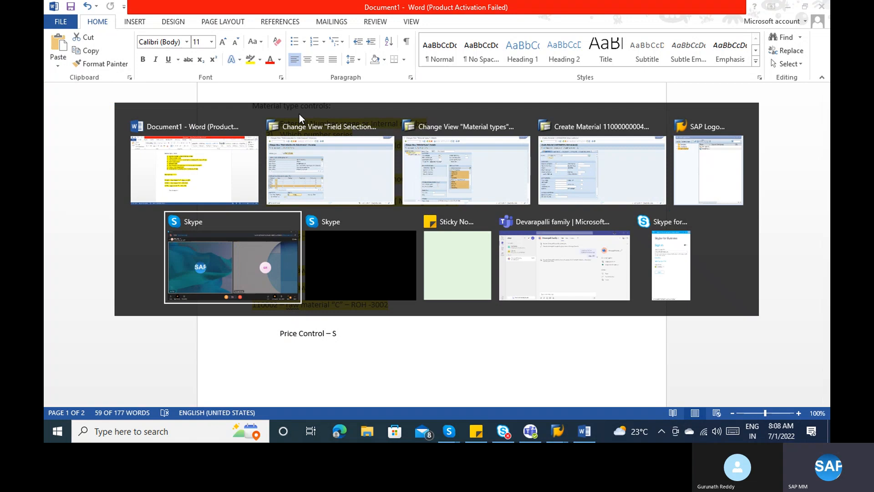